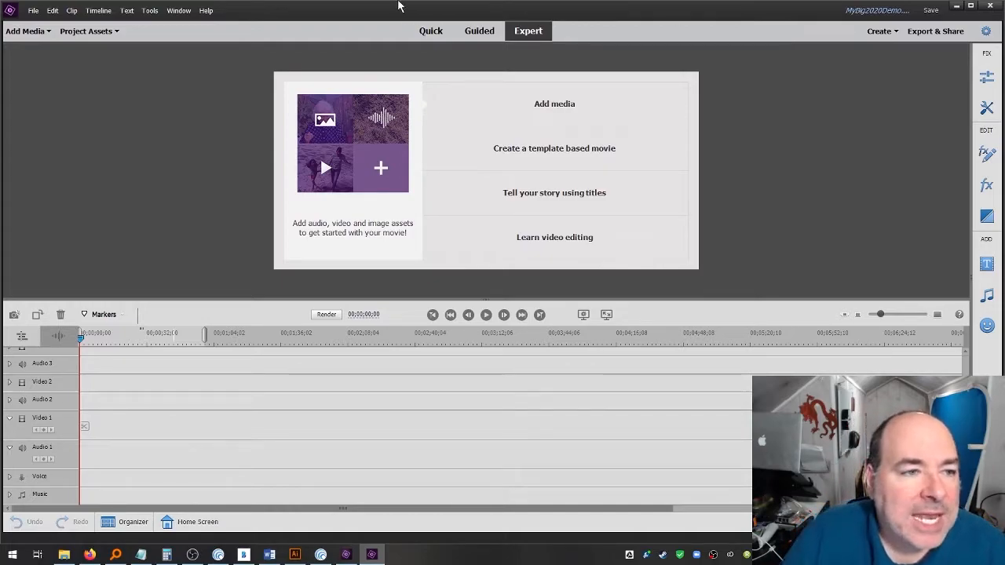
- Open the Video Demo folder in the project assets and look over the video and audio tracks of the empty timeline
click(121, 33)
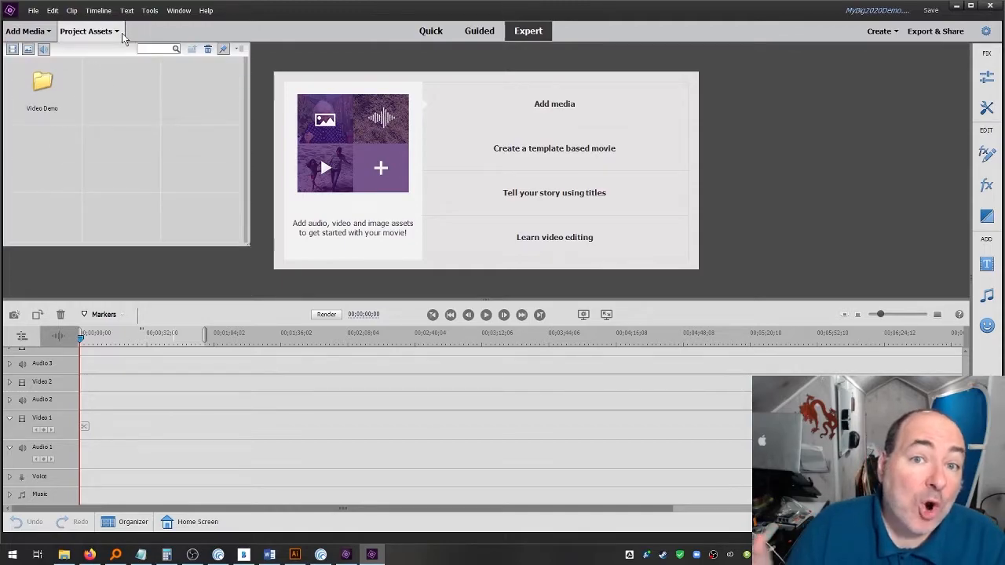
double_click(51, 94)
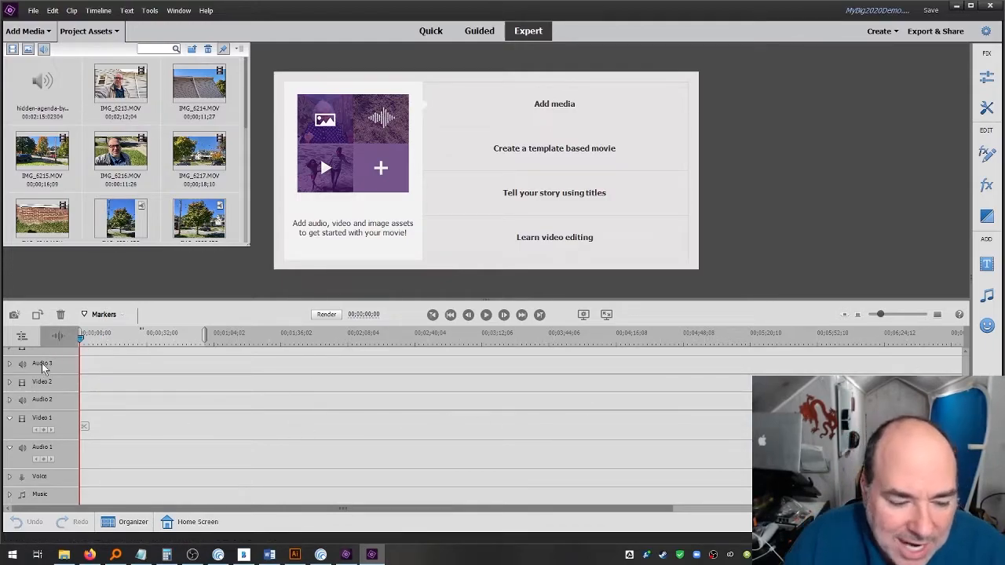
scroll(38, 388, up, 1)
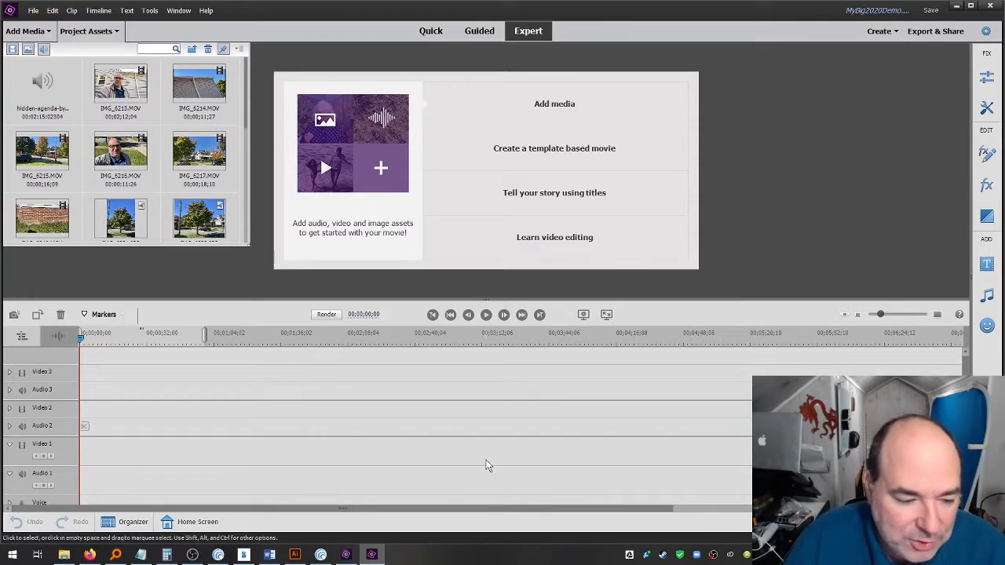
scroll(62, 388, down, 2)
scroll(66, 394, up, 2)
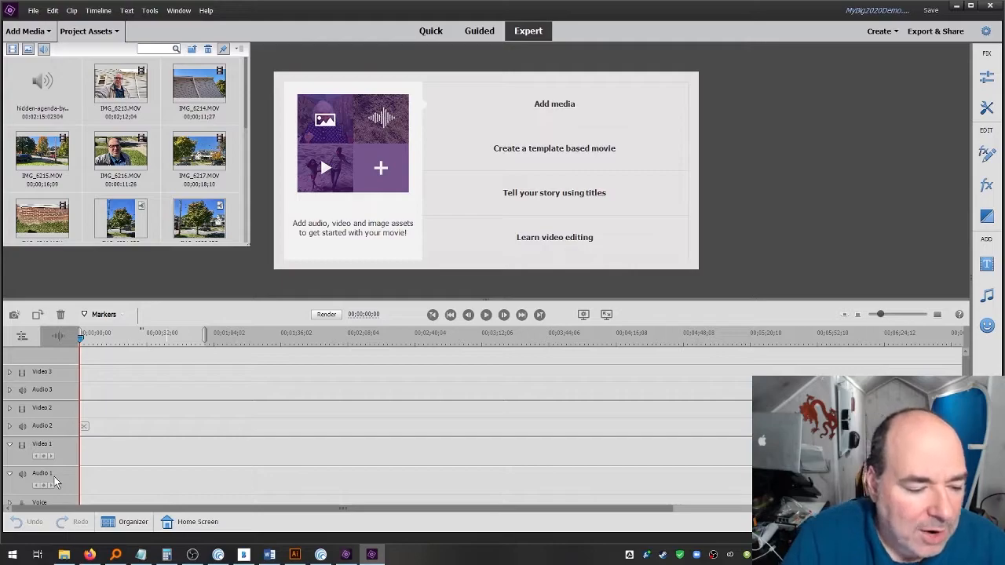
scroll(54, 476, down, 1)
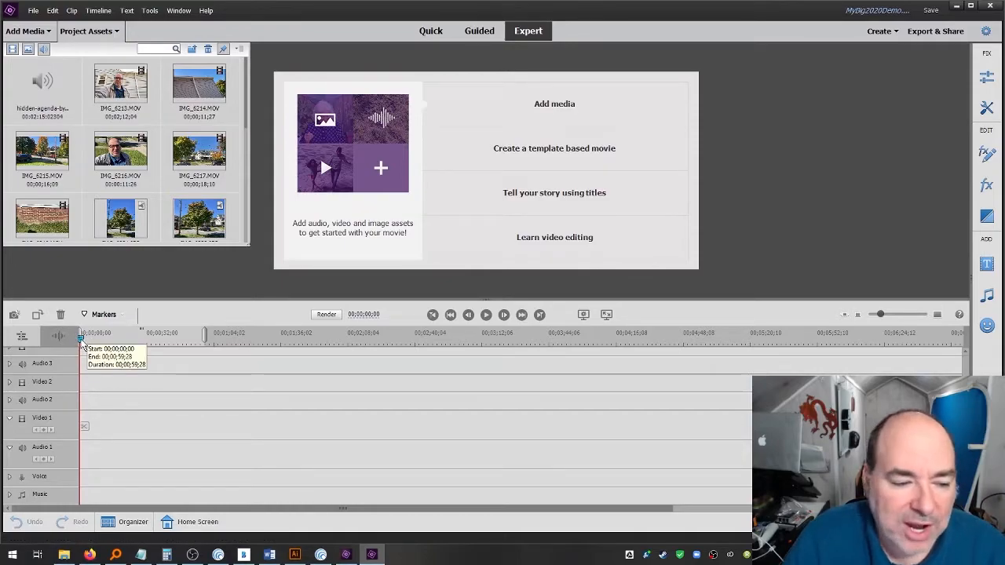
- Scrub the playhead along the empty timeline to about 00;05;59;29 and bring it back to the start
drag(81, 339, 344, 347)
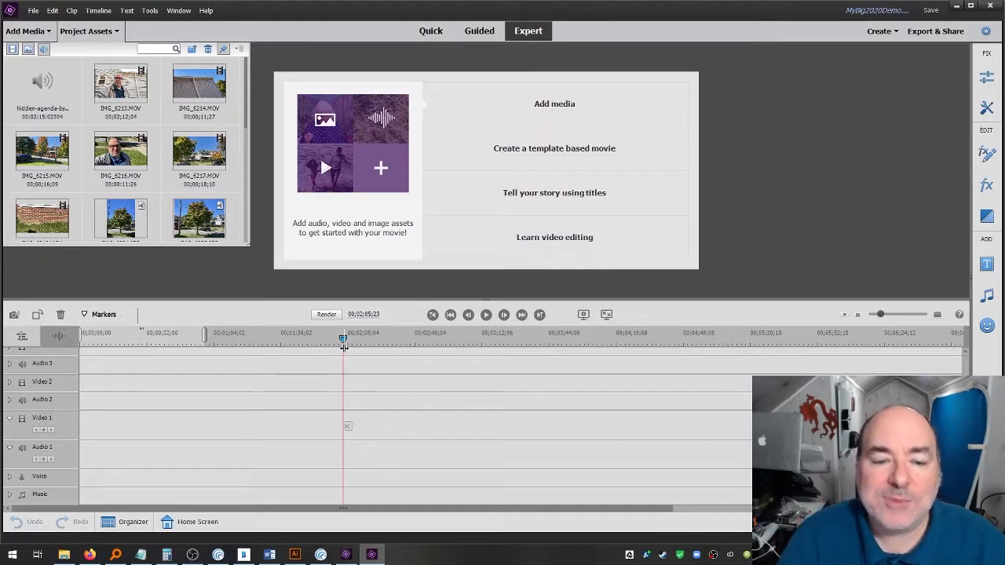
mouse_move(343, 339)
mouse_down()
mouse_move(666, 361)
mouse_move(354, 351)
mouse_up()
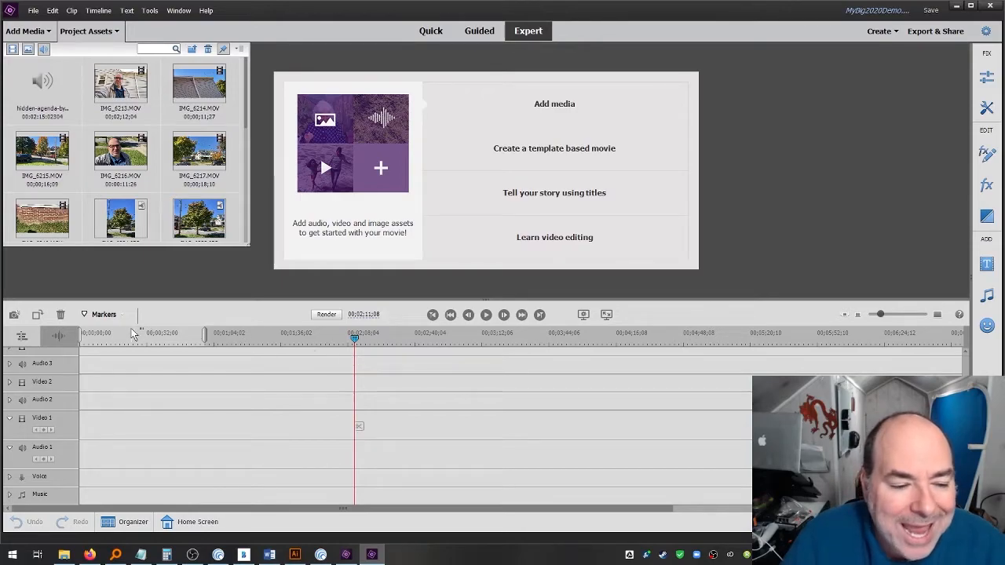
drag(134, 333, 308, 341)
drag(447, 337, 834, 338)
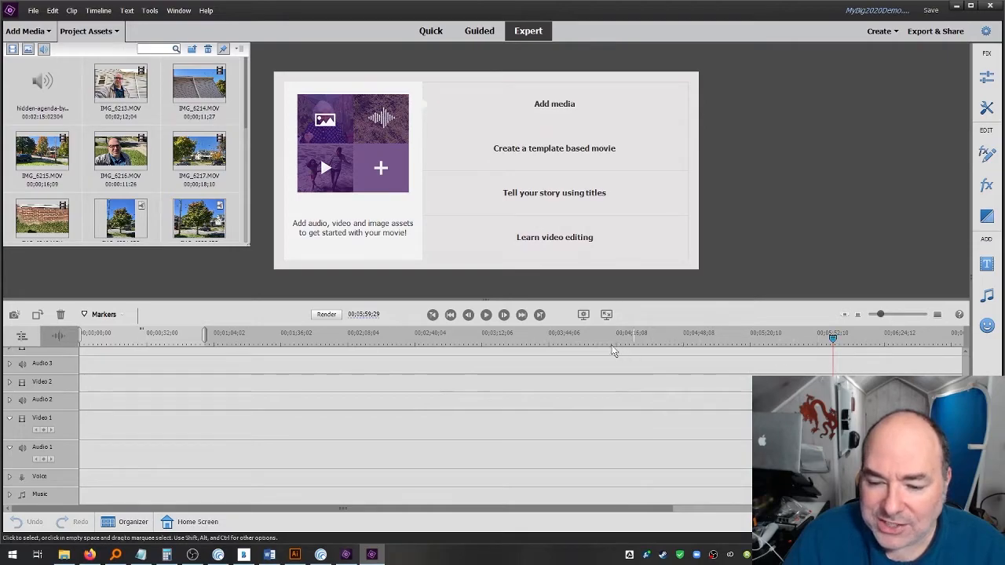
click(388, 333)
drag(388, 338, 72, 343)
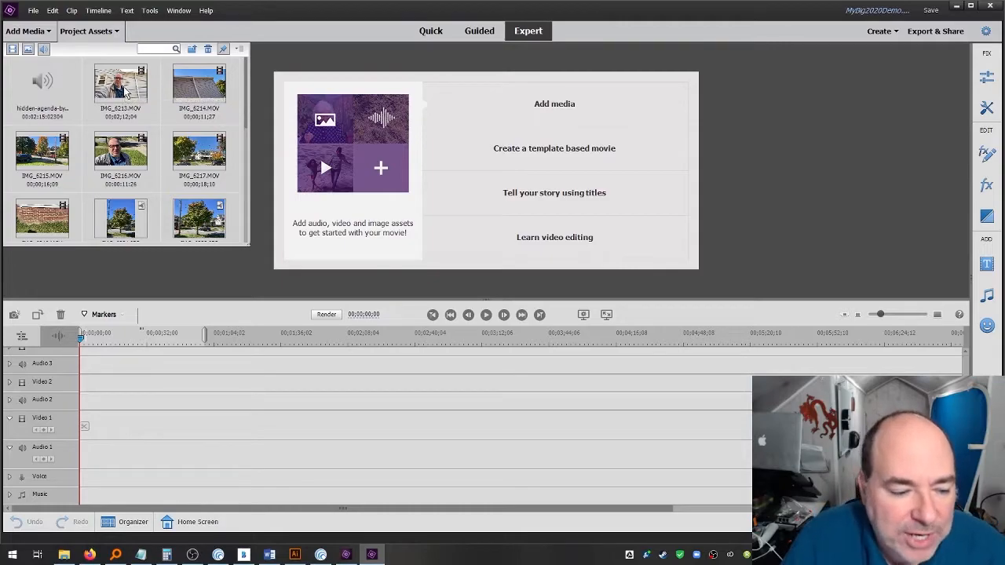
- Place the clip IMG_6213.MOV on the Video 1 and Audio 1 tracks, starting at about 48 seconds
click(124, 90)
drag(157, 155, 183, 429)
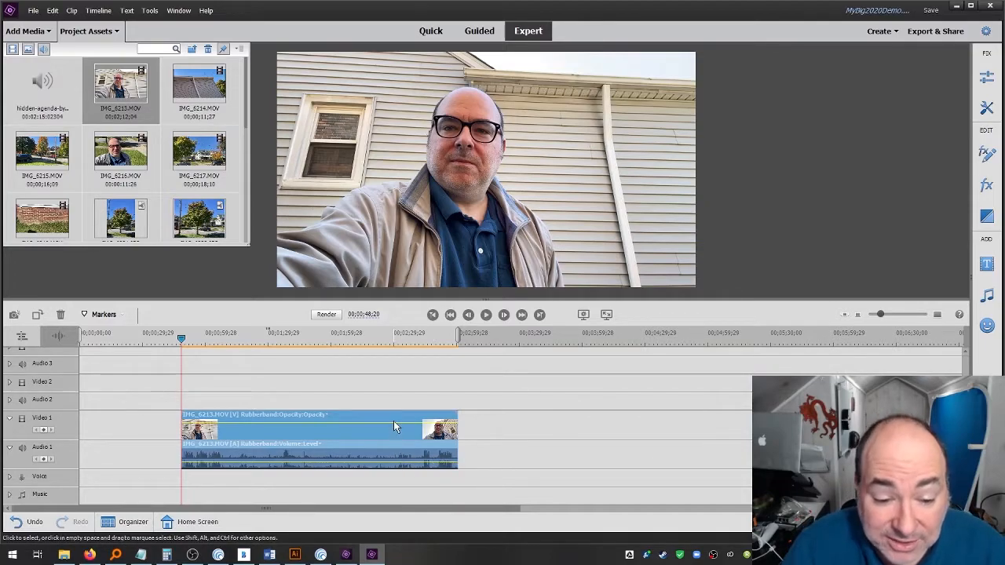
- Examine the rubberband property choices for the placed clip's video and audio parts, changing none of them
click(321, 415)
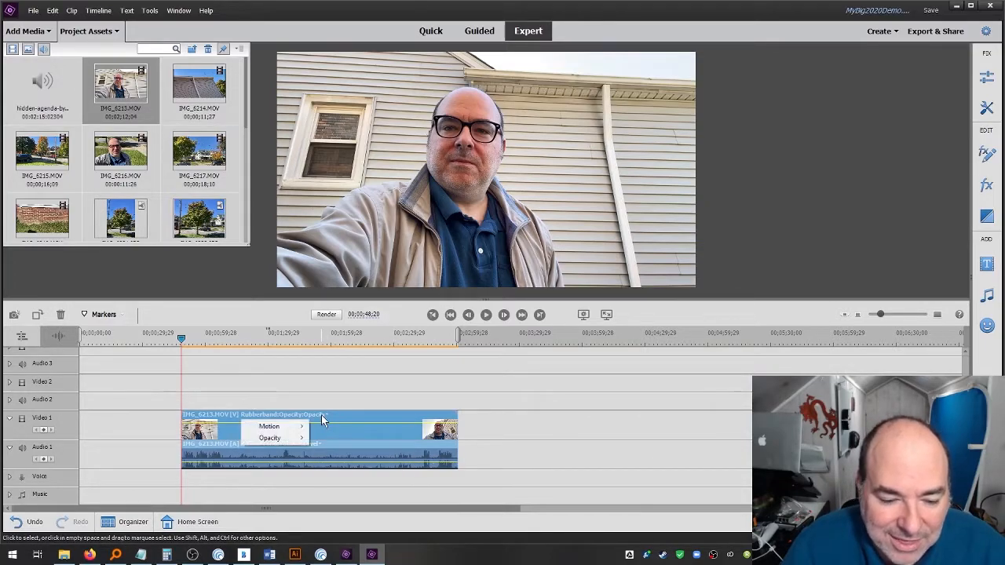
click(319, 445)
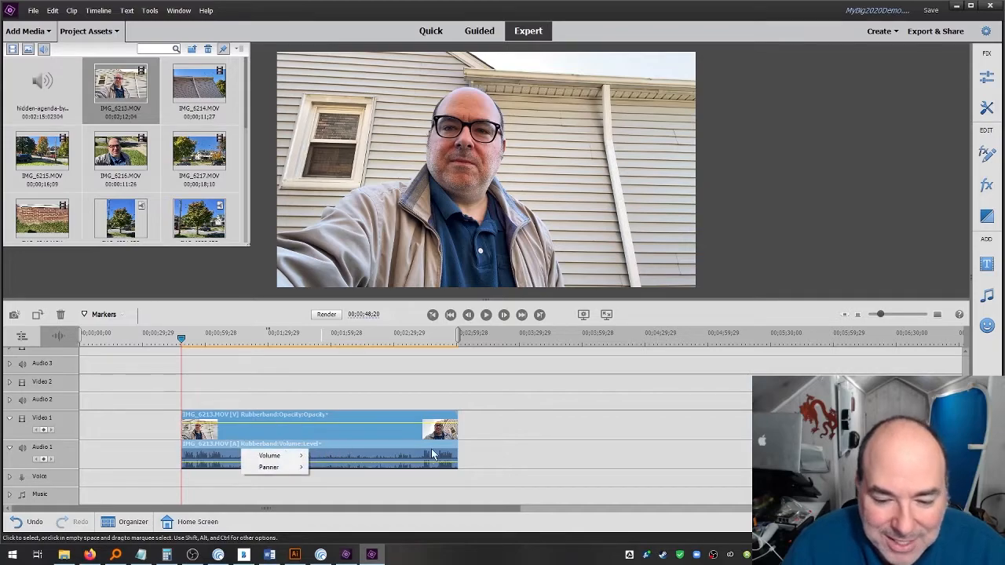
click(469, 431)
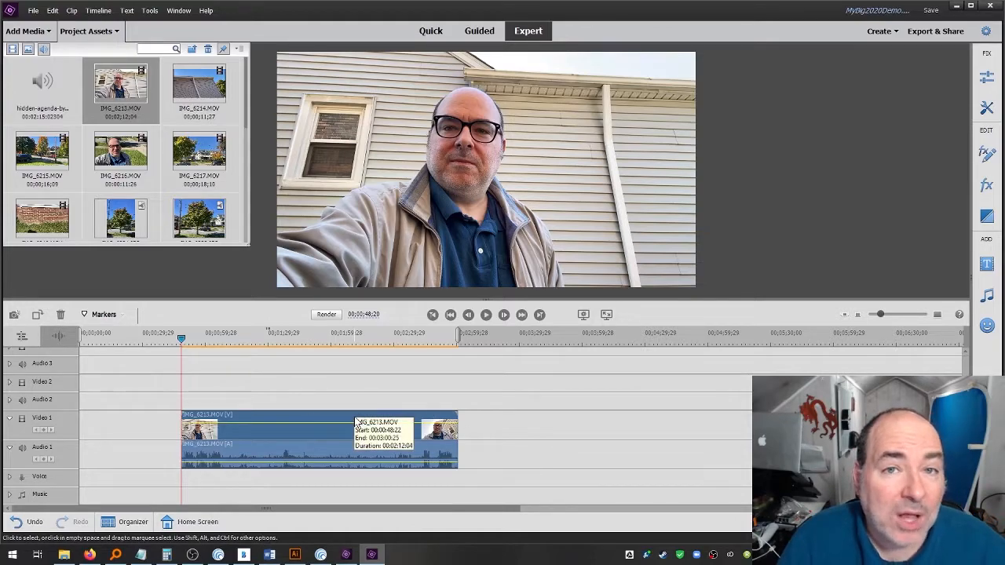
- Move the IMG_6213.MOV clip on Video 1 to the very beginning of the timeline
click(202, 417)
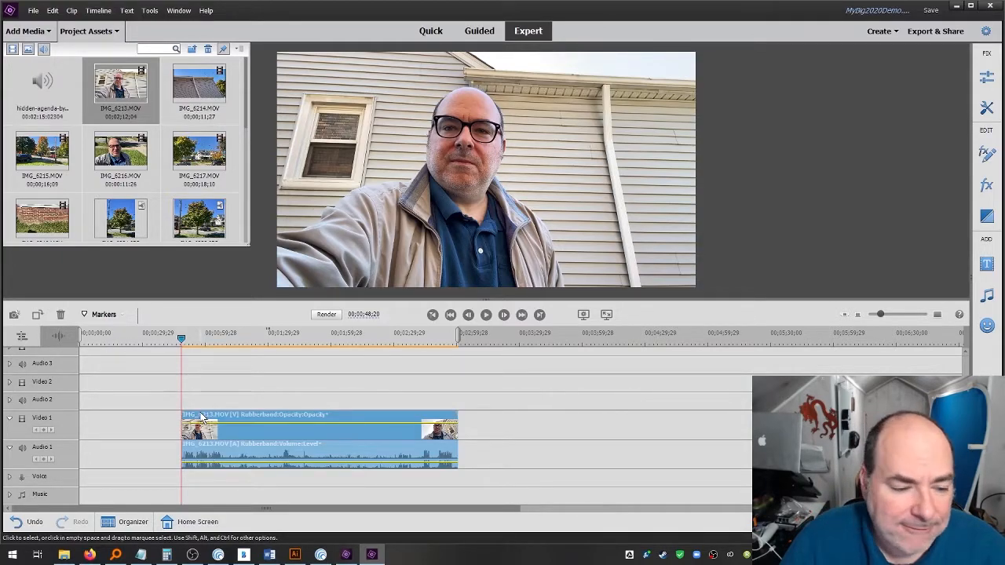
drag(202, 418, 98, 415)
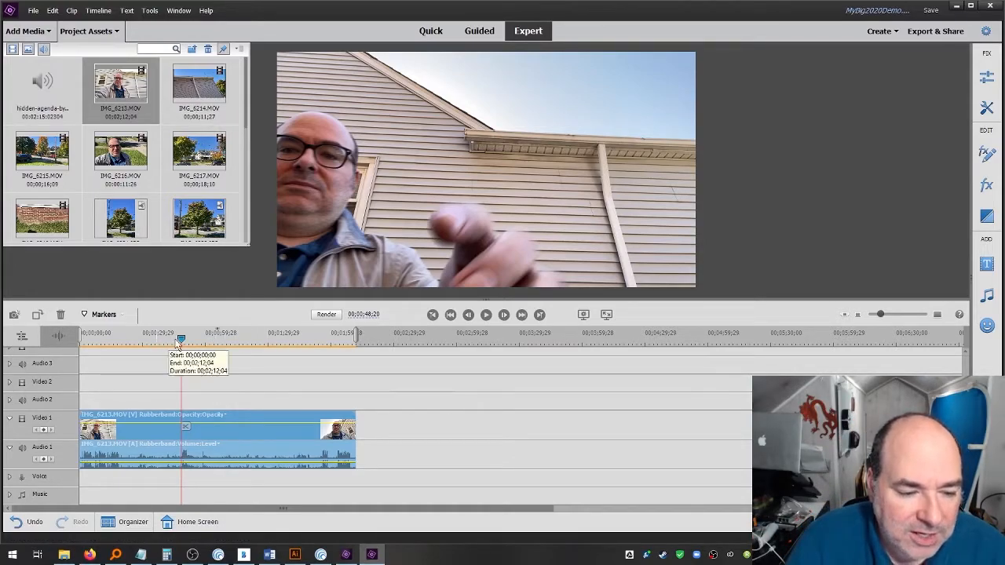
- Return the playhead to the start and play roughly the first six seconds of the clip
drag(181, 340, 77, 352)
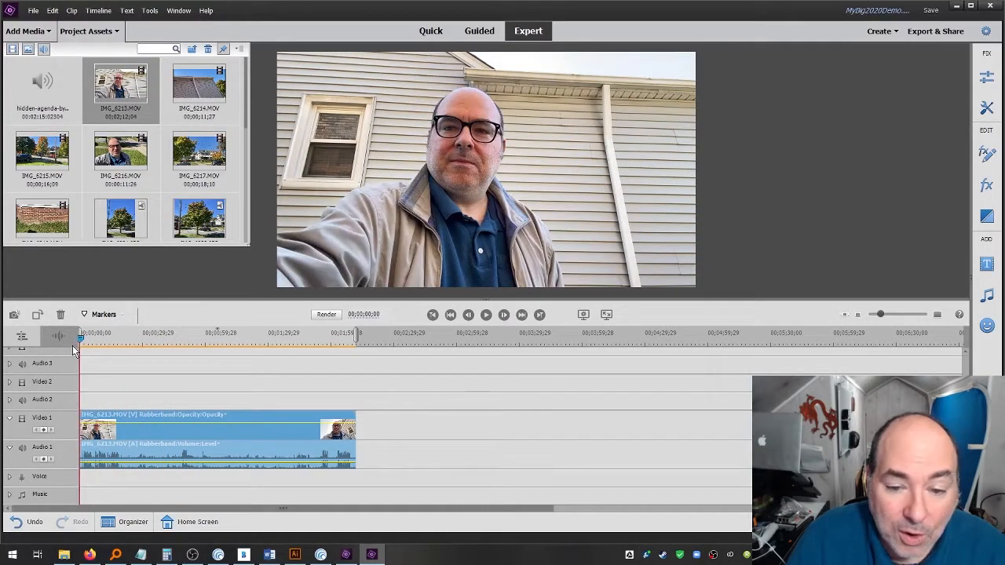
click(485, 314)
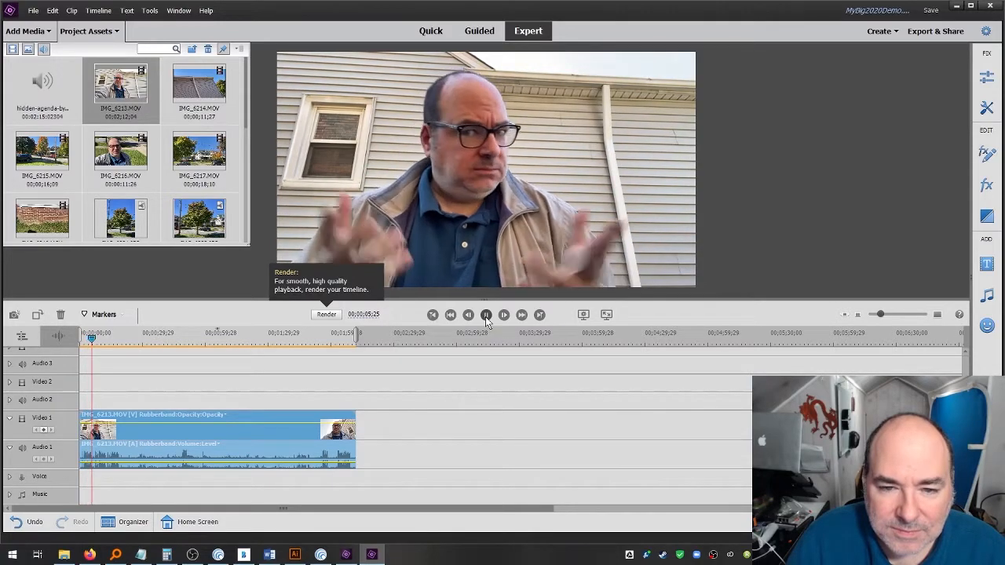
click(485, 315)
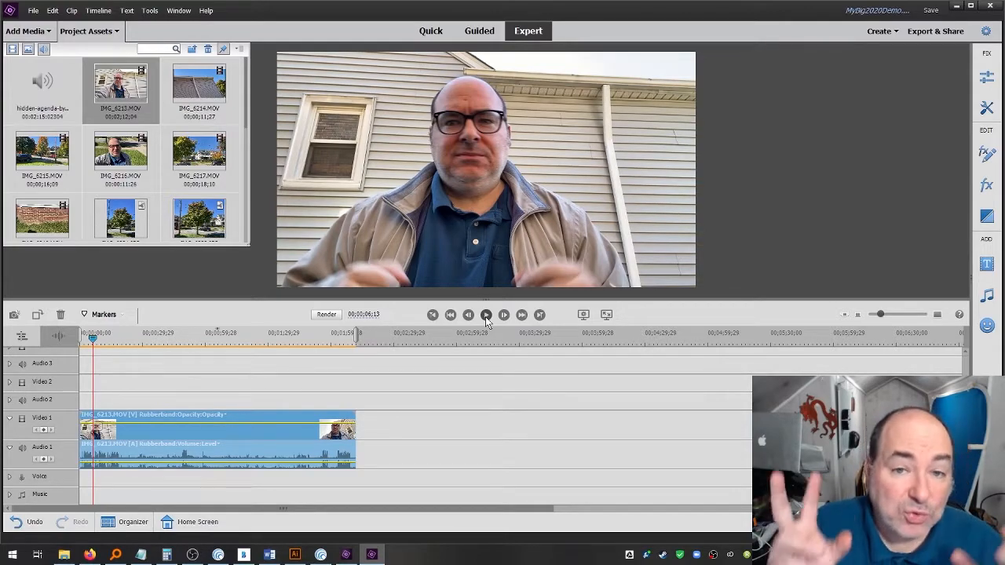
- Set the preview monitor's playback quality to Lowest and play a few seconds of the clip with it
right_click(510, 231)
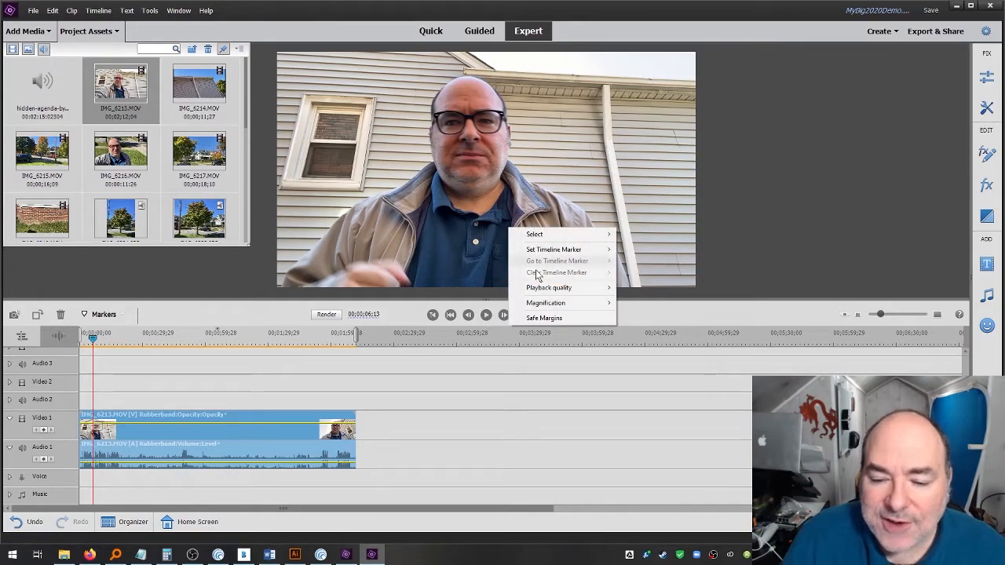
mouse_move(549, 288)
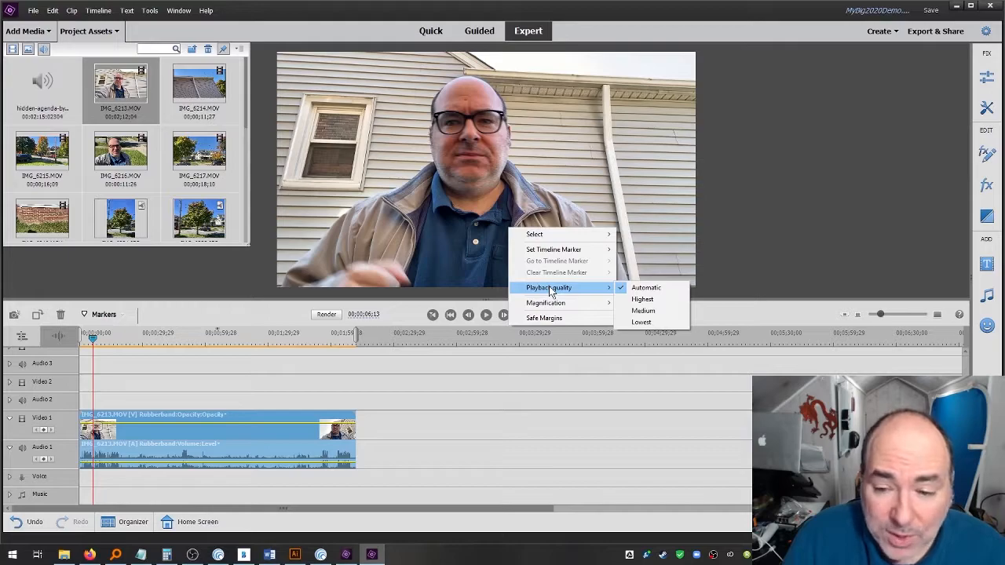
click(639, 322)
click(486, 314)
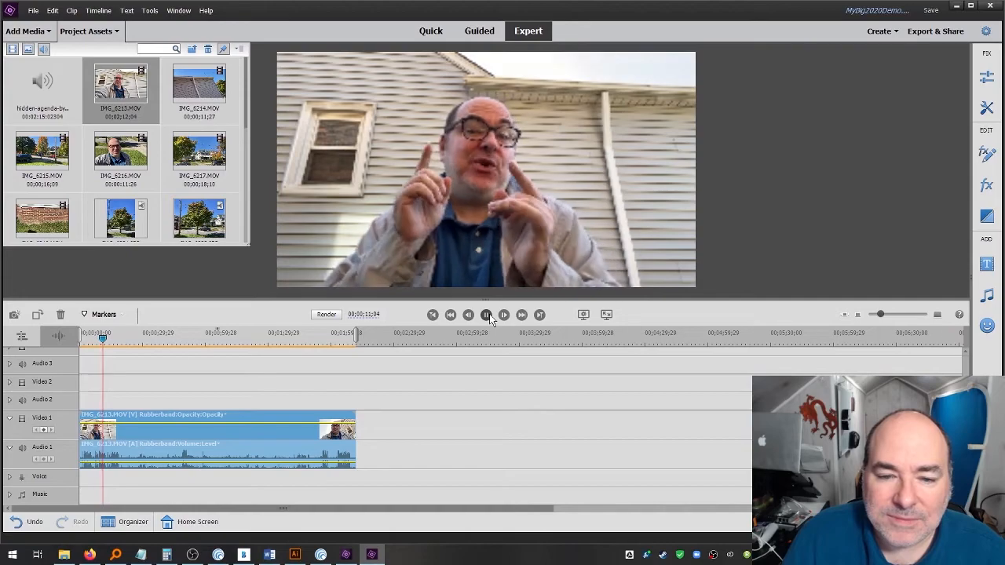
click(486, 314)
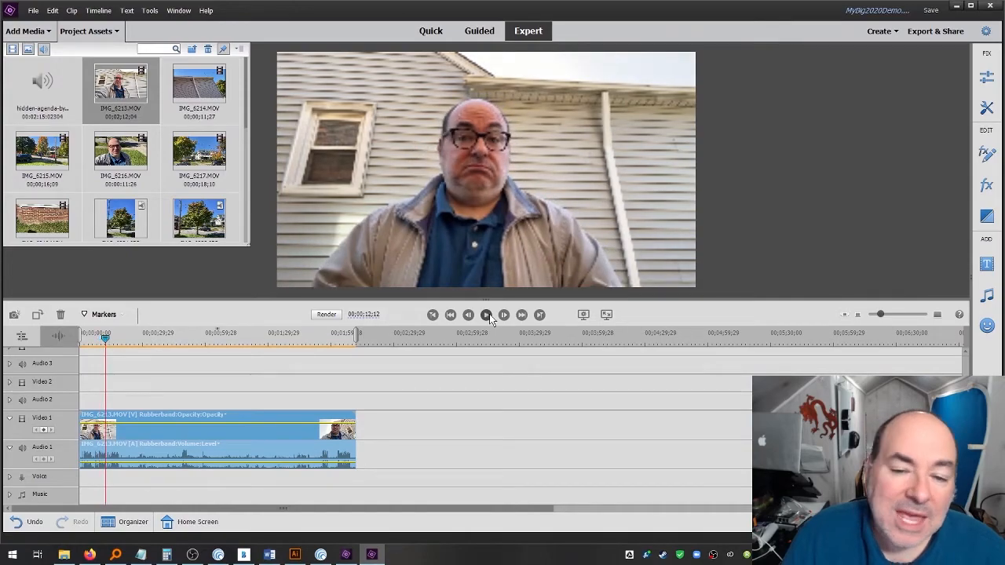
- Set the preview monitor's playback quality back to Automatic
right_click(504, 180)
mouse_move(587, 239)
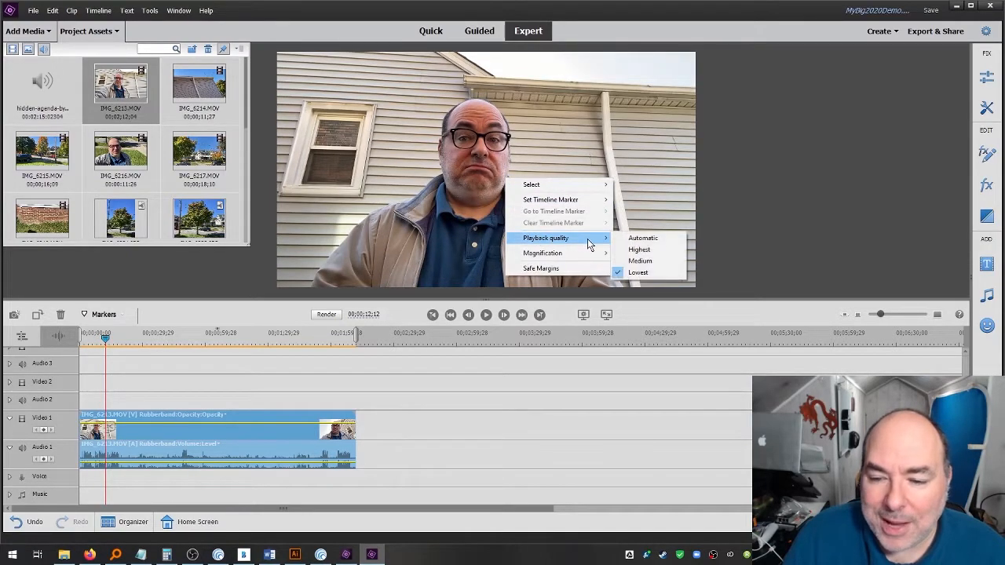
click(622, 241)
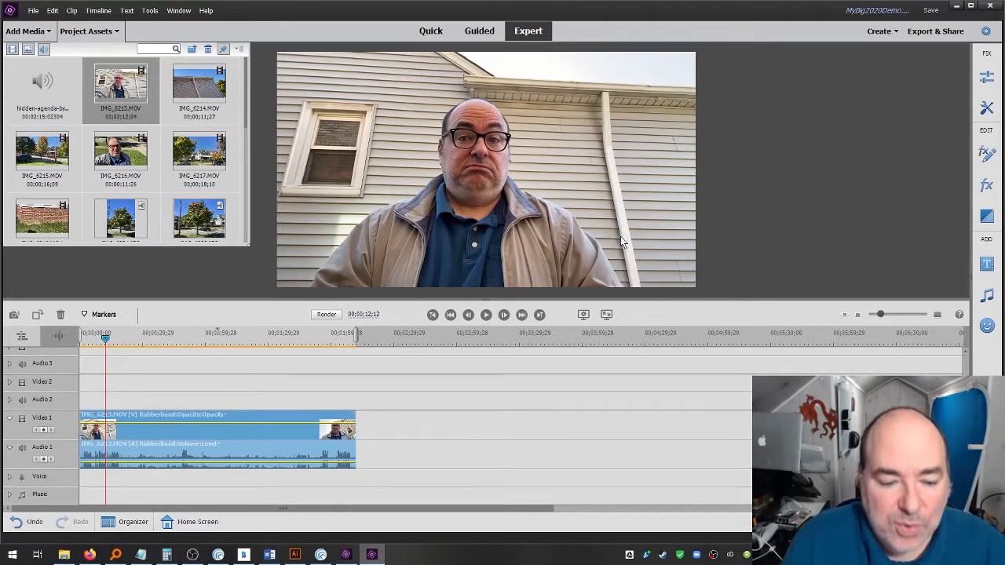
- Return the playhead to the start, zoom into the timeline, fit the whole movie in view, and zoom out again
drag(109, 339, 76, 346)
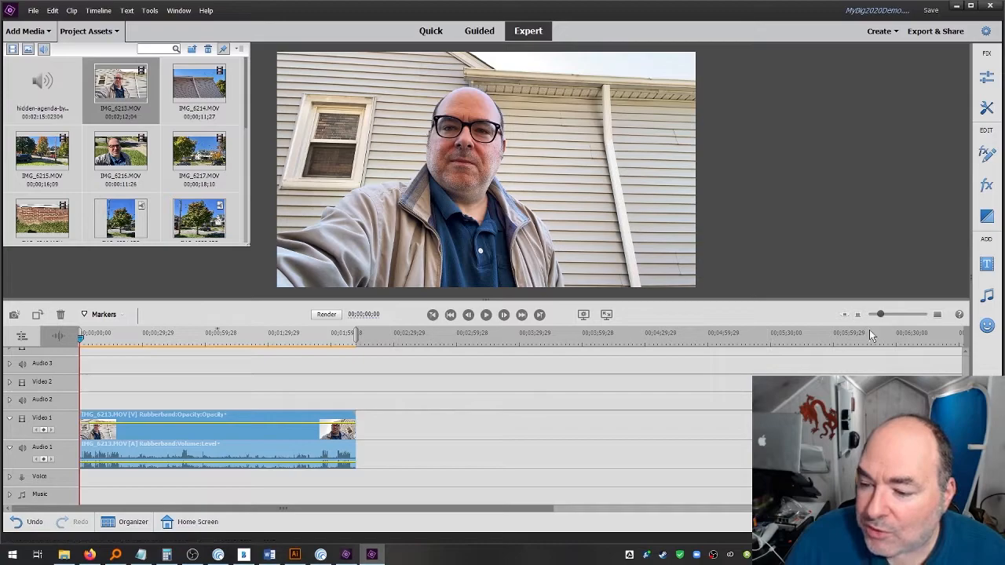
drag(883, 319, 908, 319)
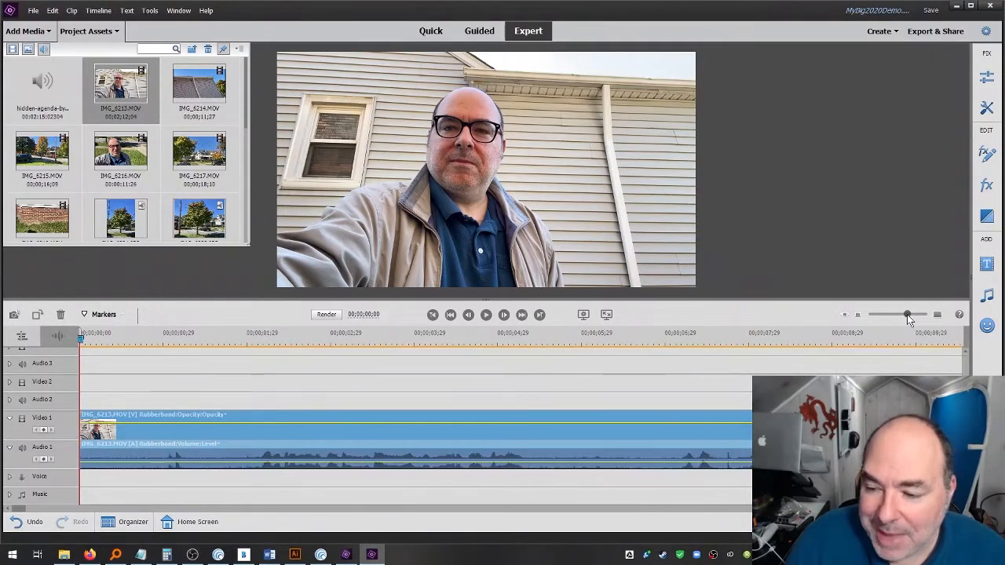
click(845, 315)
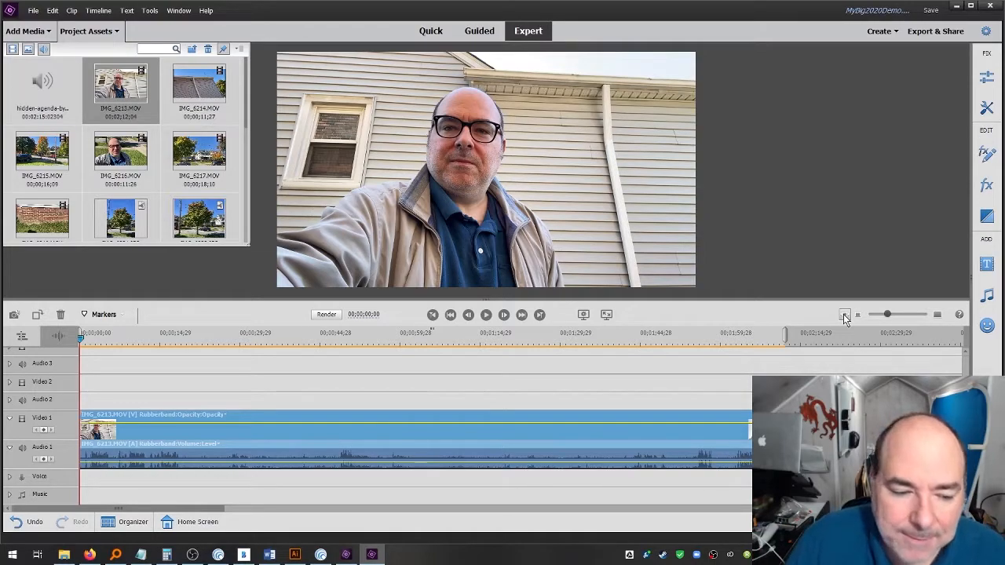
drag(888, 315, 879, 315)
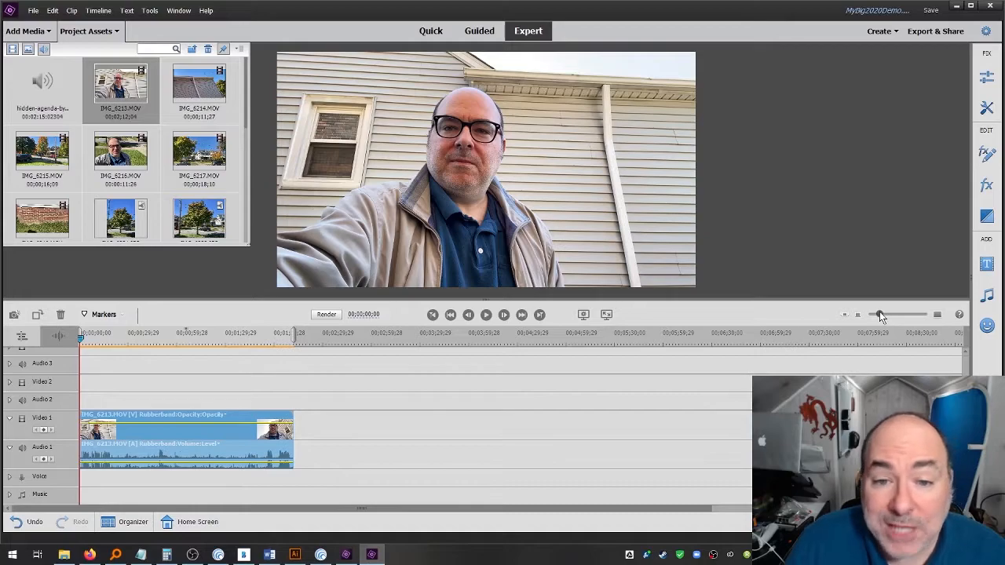
- Zoom in at the playhead placed in the empty area at about 00;04;54;05, then zoom out around about 00;00;21;20 within the clip
click(556, 342)
drag(880, 314, 894, 316)
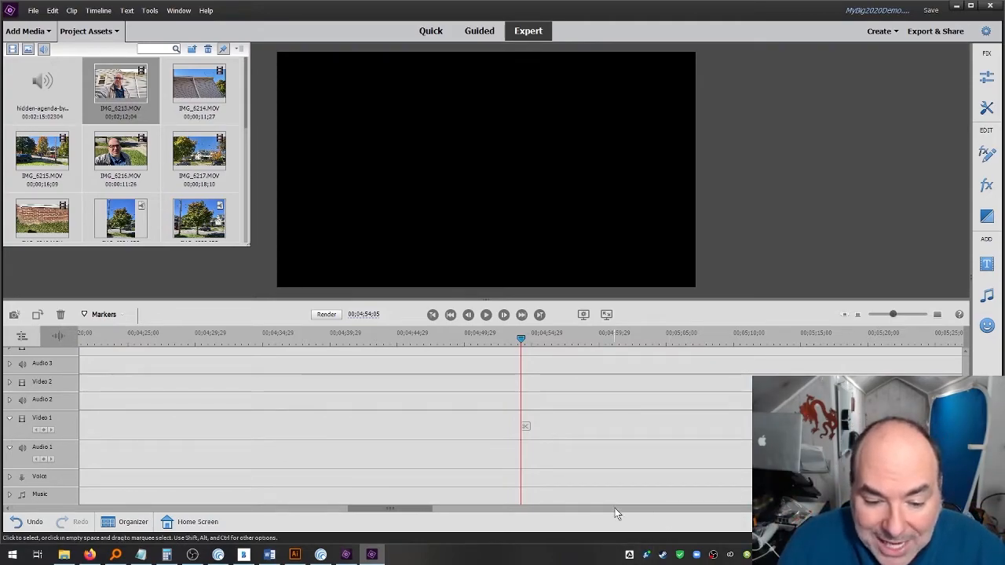
drag(410, 509, 44, 513)
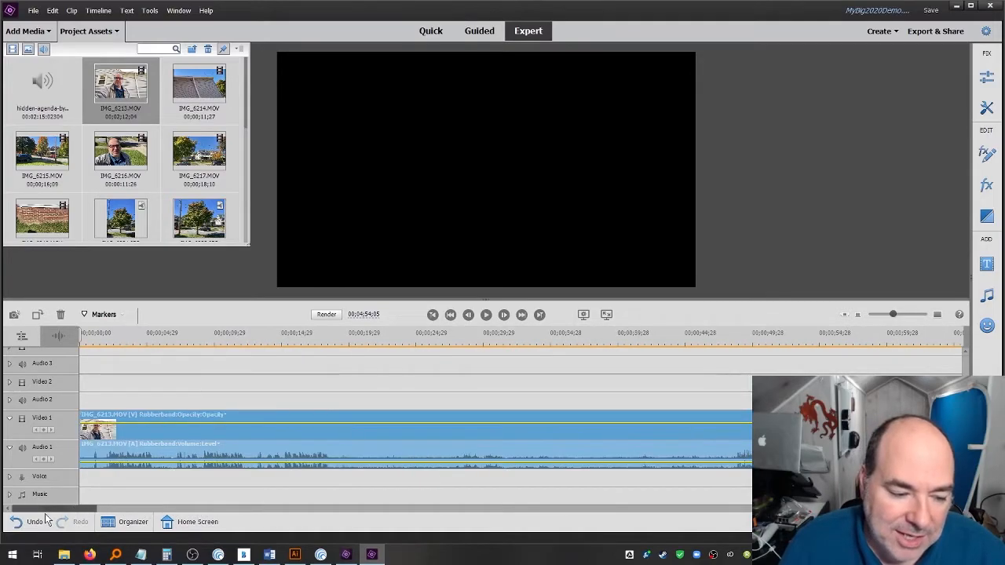
click(373, 339)
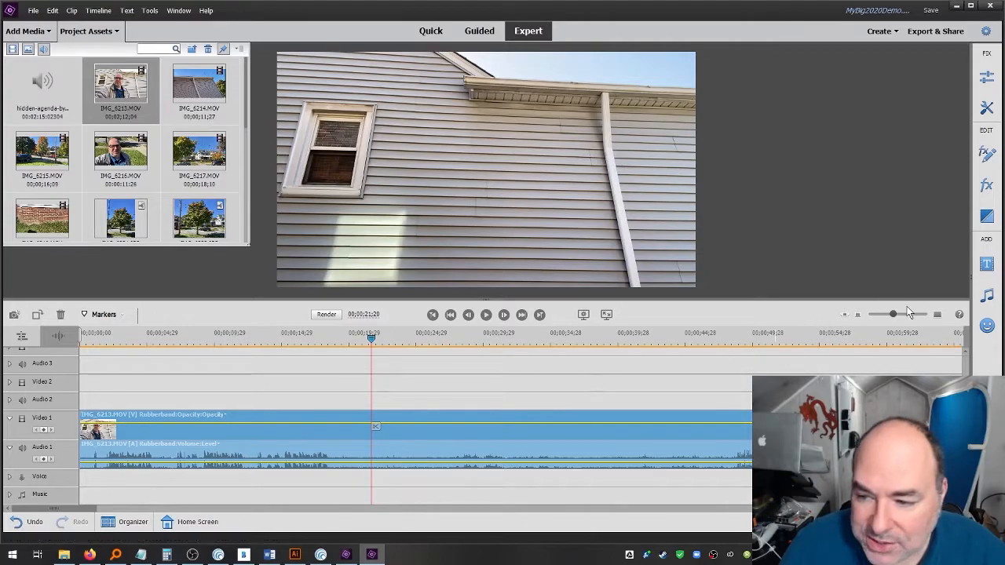
mouse_move(895, 315)
mouse_down()
mouse_move(904, 314)
mouse_move(885, 314)
mouse_up()
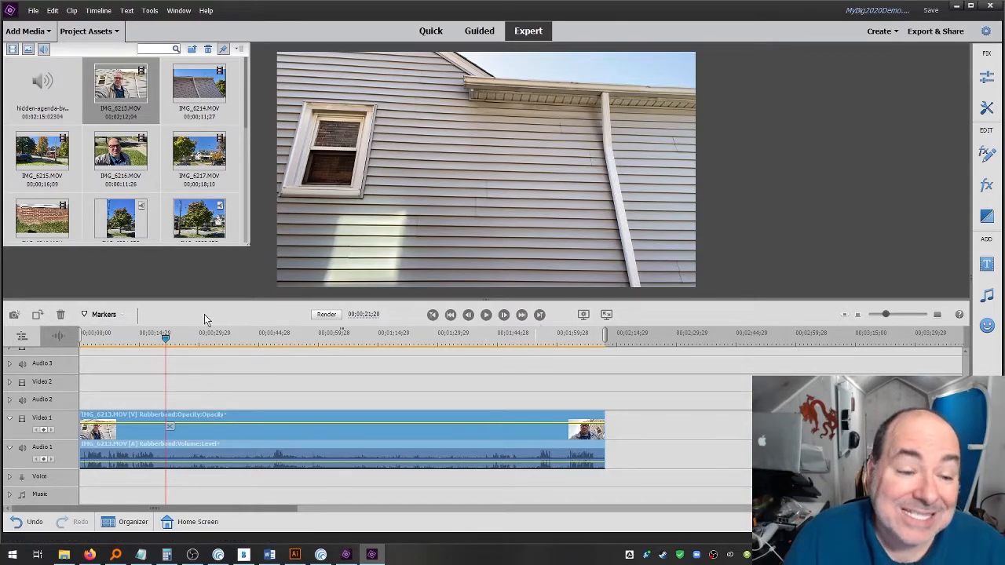
- Play the clip from the start of the timeline and stop at about nine seconds
drag(167, 338, 62, 343)
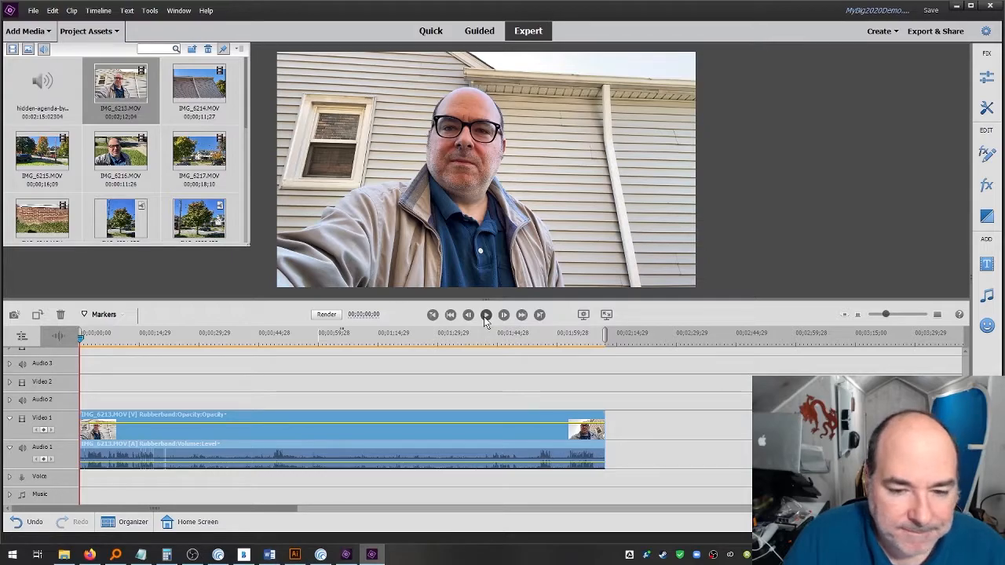
click(486, 315)
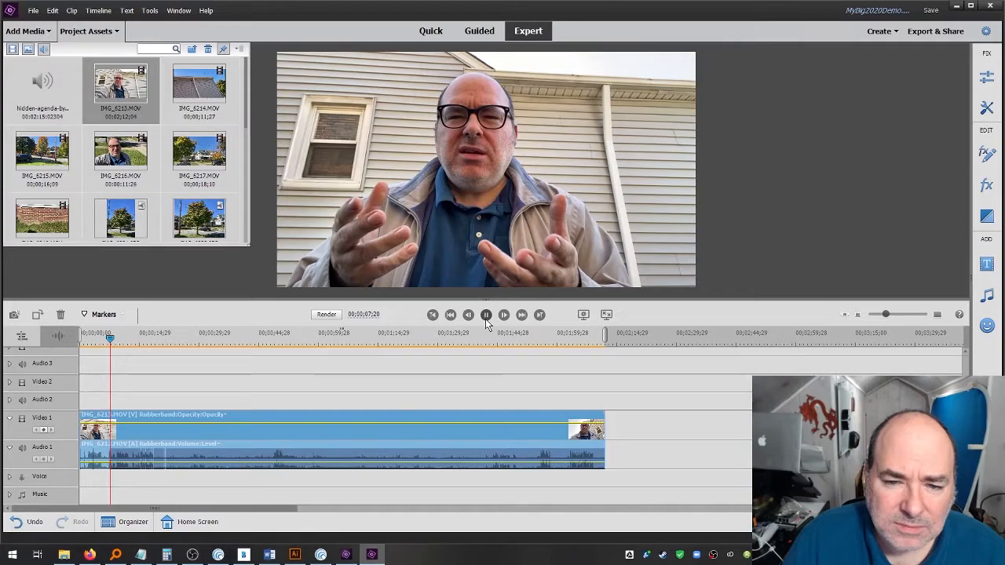
click(485, 319)
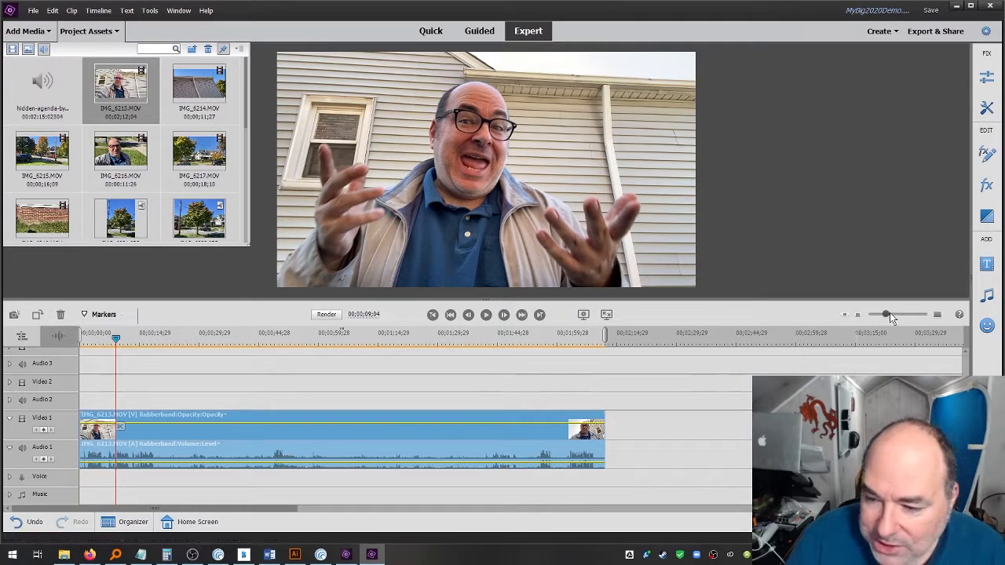
- Zoom into the timeline, scrub the playhead back to about 00;00;06;04, and step forward frame by frame to 00;00;06;13
drag(887, 317, 902, 312)
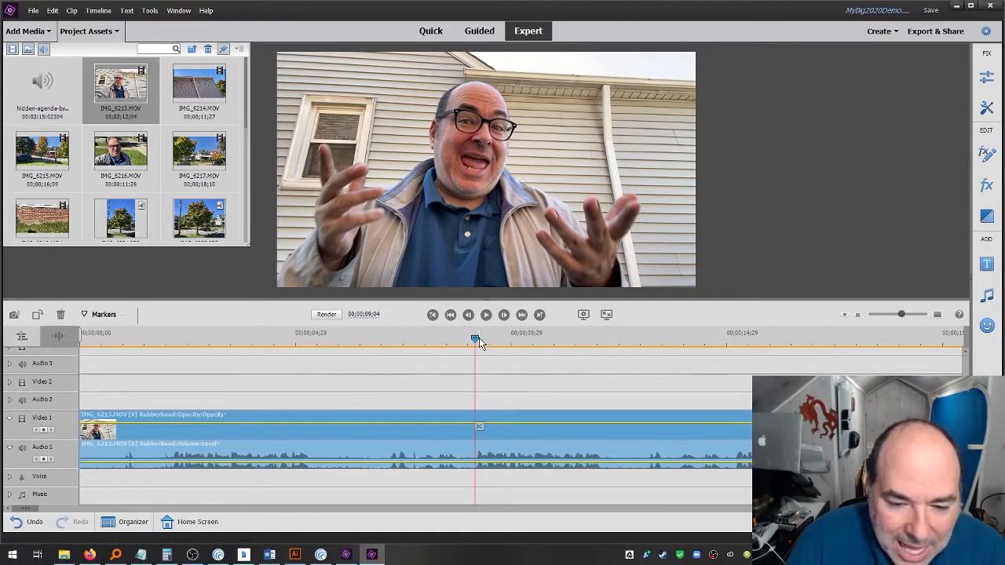
drag(479, 339, 345, 338)
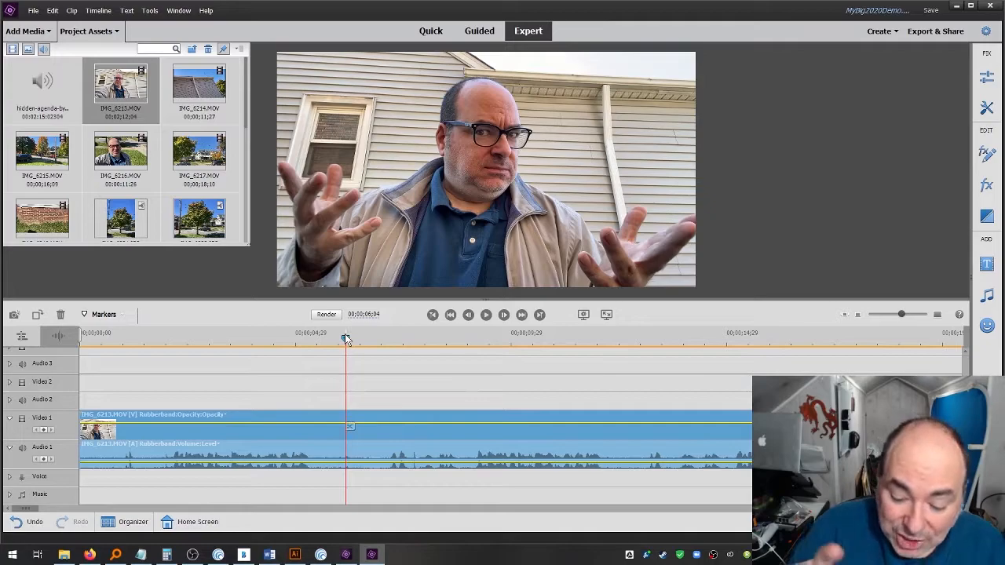
drag(346, 339, 350, 338)
key(Right)
key(Right)
key(Right)
key(Right)
key(Right)
key(Right)
key(Right)
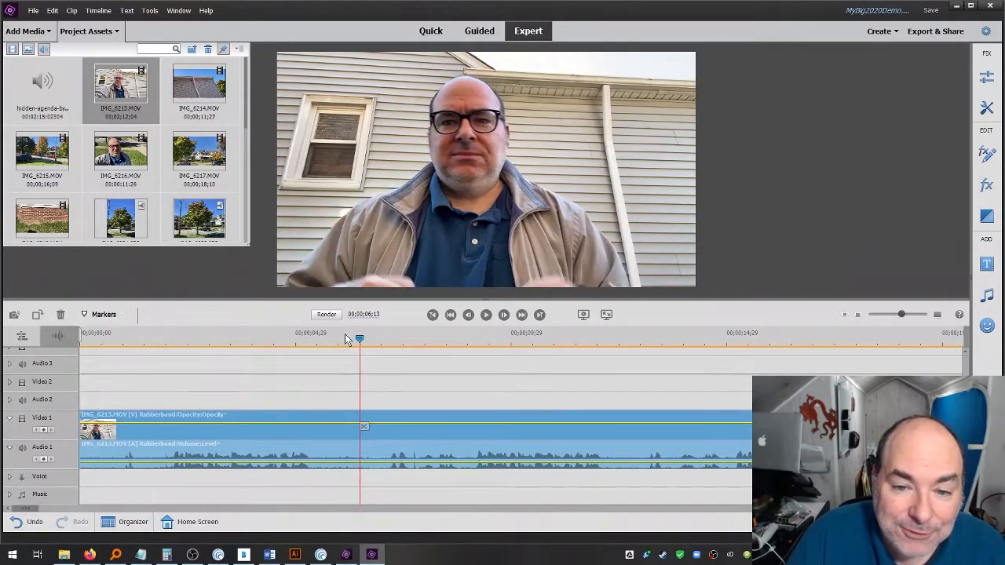
- Move the playhead to about 00;00;01;03 and play the clip until about 00;00;02;07
drag(362, 339, 128, 379)
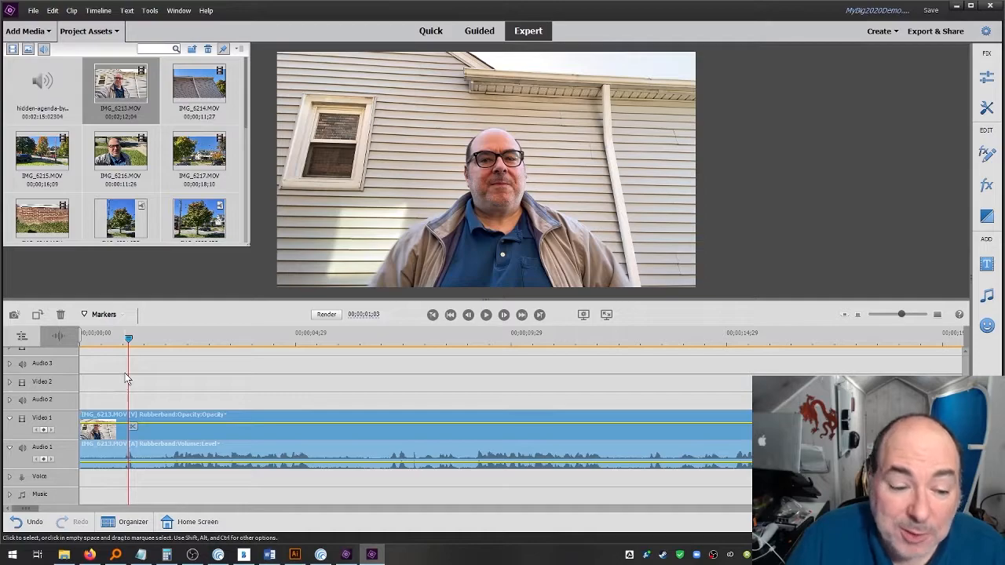
key(space)
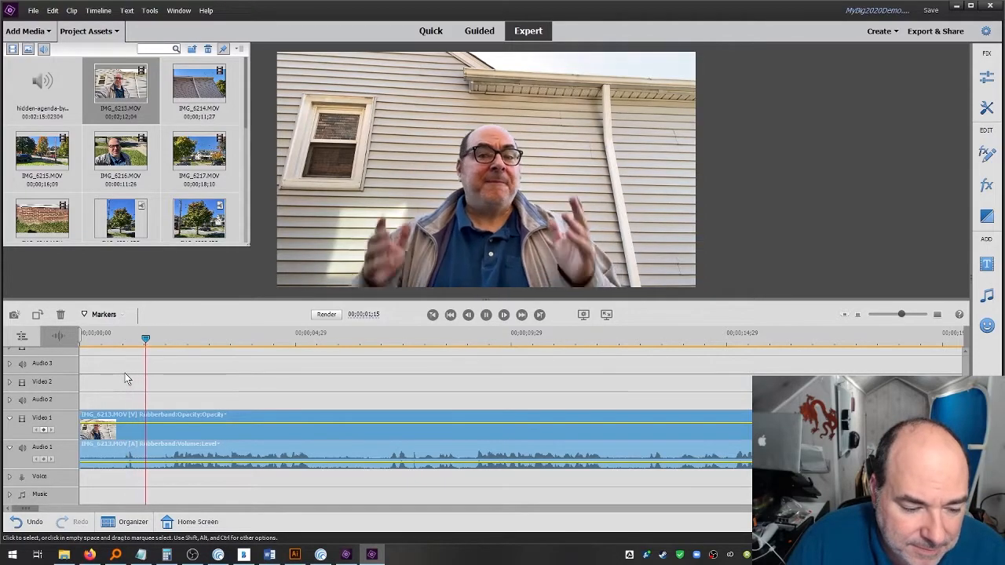
key(space)
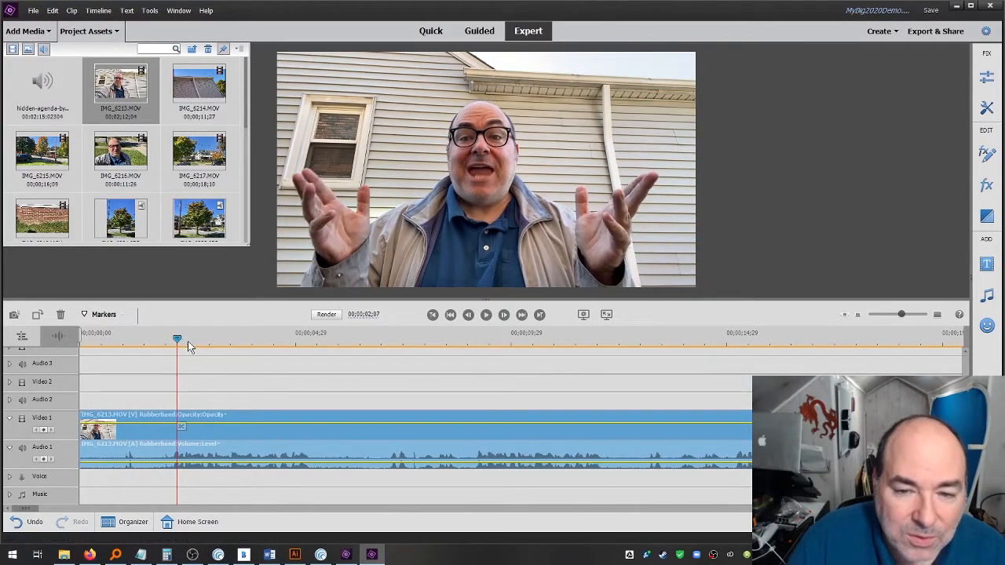
- Step frame by frame back to about 00;00;01;27 and forward to 00;00;02;05 to examine where the speech starts
key(Left)
key(Left)
key(Left)
key(Left)
key(Left)
key(Left)
key(Left)
key(Left)
key(Left)
key(Left)
key(Left)
key(Right)
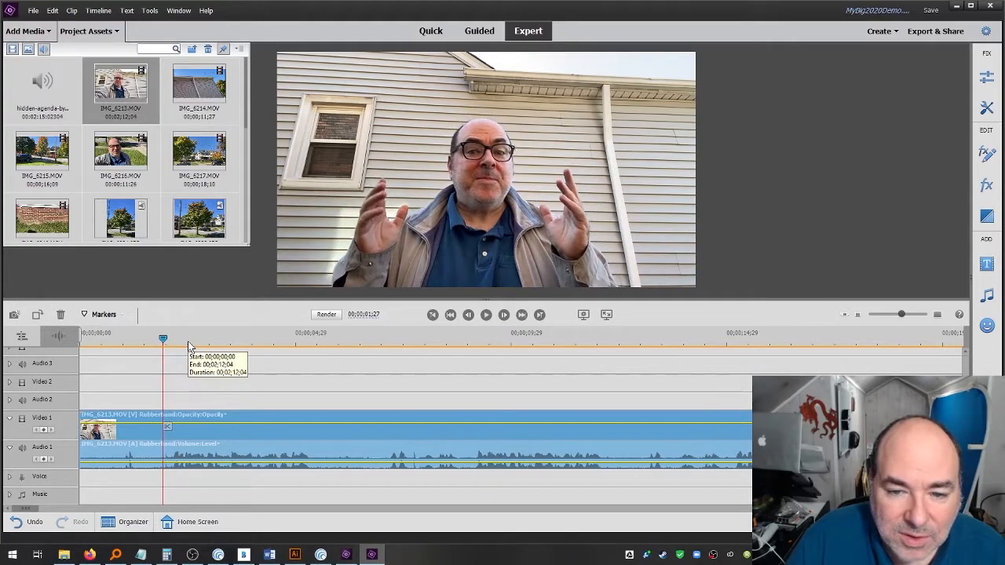
key(Right)
key(Right)
key(Right)
key(Right)
key(Right)
key(Right)
key(Right)
key(Right)
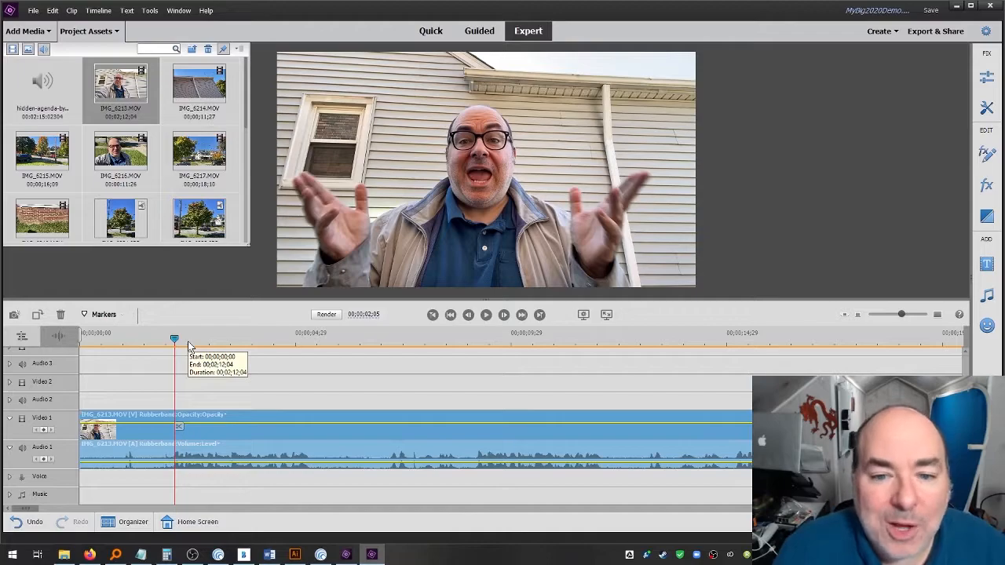
- Step the playhead back to 00;00;01;27 and split the clip there
key(Left)
key(Left)
key(Left)
key(Left)
key(Left)
key(Left)
key(Left)
key(Left)
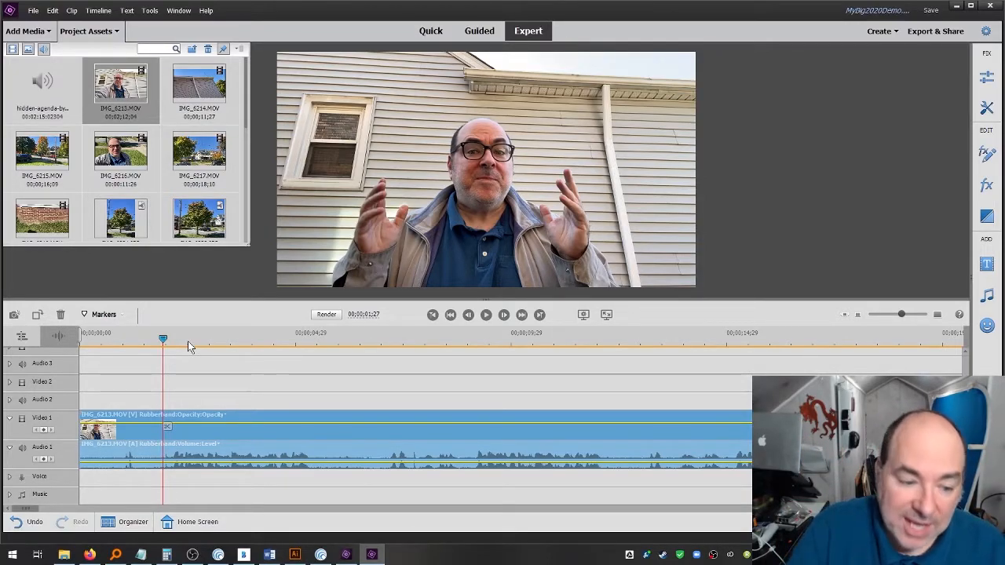
click(168, 427)
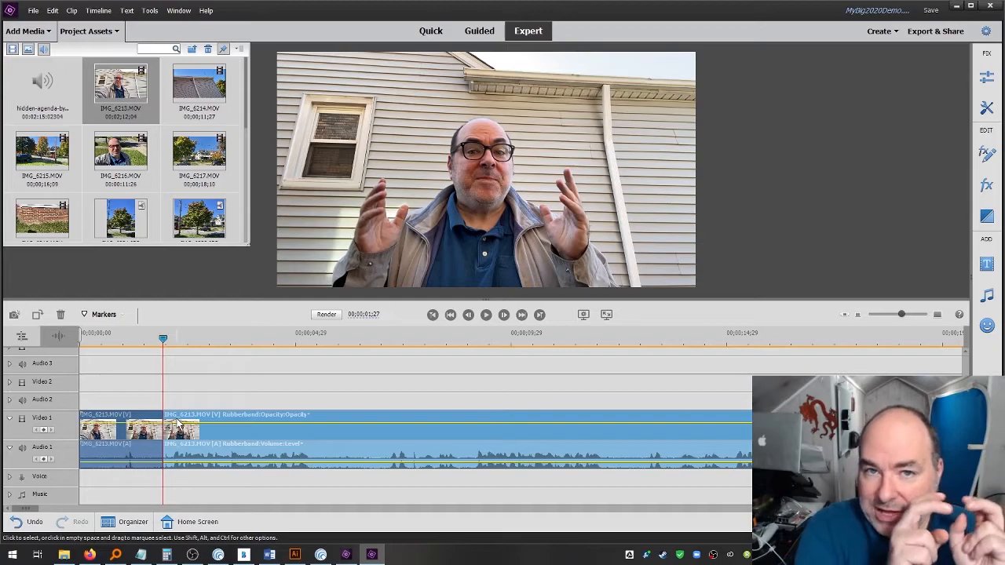
- Deselect everything, select both clip pieces together, deselect them, and select only the piece after the cut
click(307, 384)
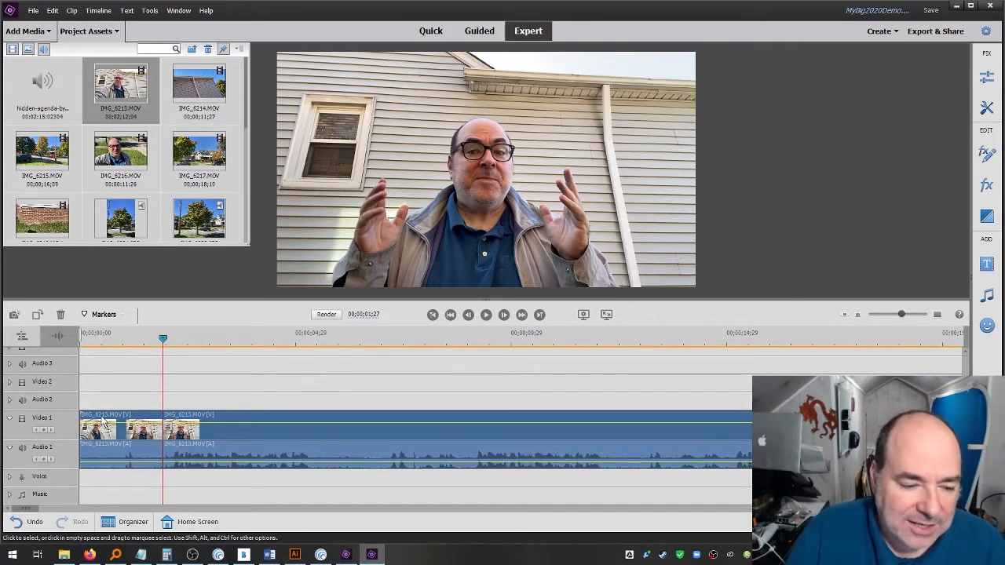
drag(115, 389, 202, 433)
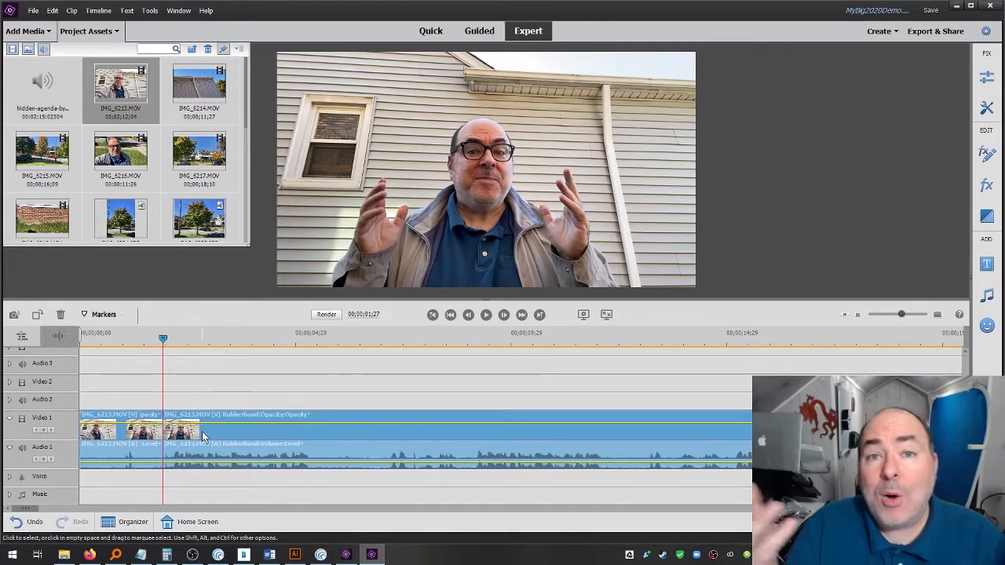
click(218, 386)
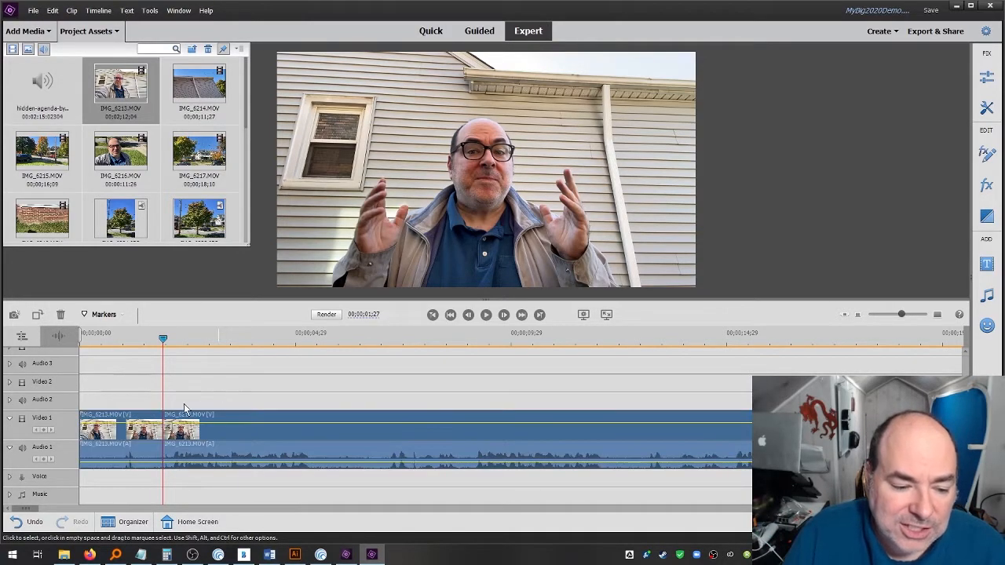
click(179, 420)
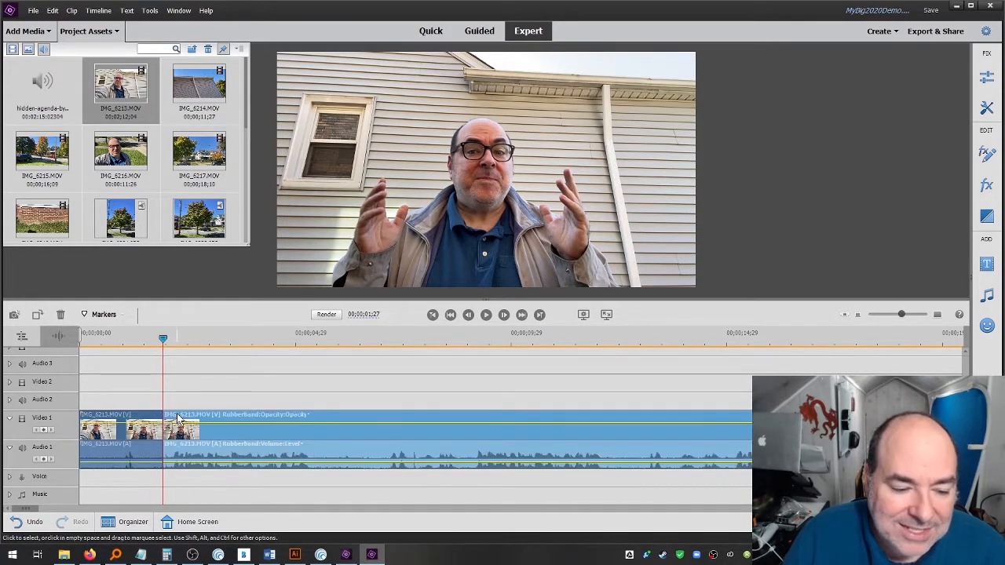
- Delete the short first piece before the cut, closing the gap it leaves
click(93, 420)
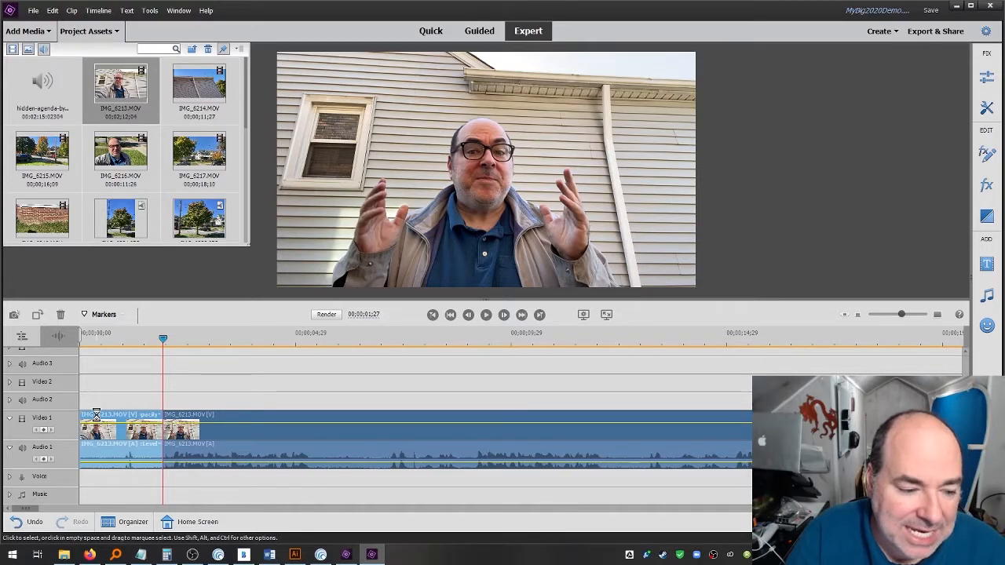
key(Delete)
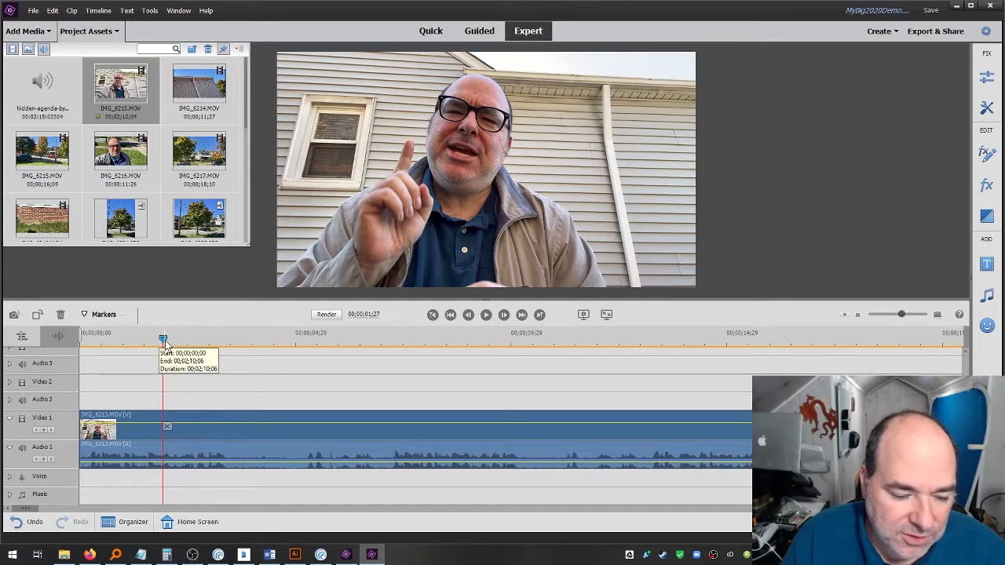
- Play on from 00;00;01;27 to the end of the first take and split the clip at 00;00;03;14
key(space)
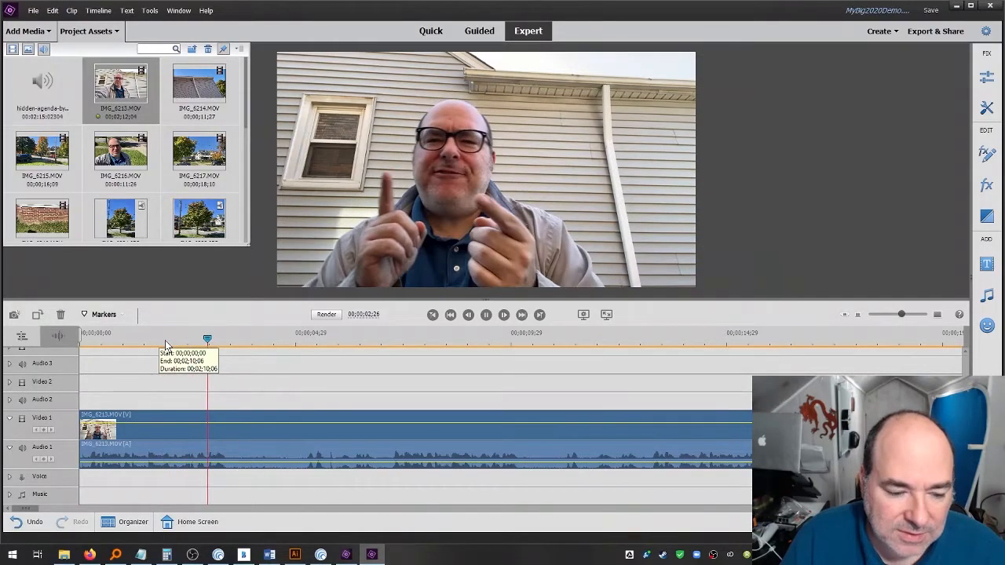
key(space)
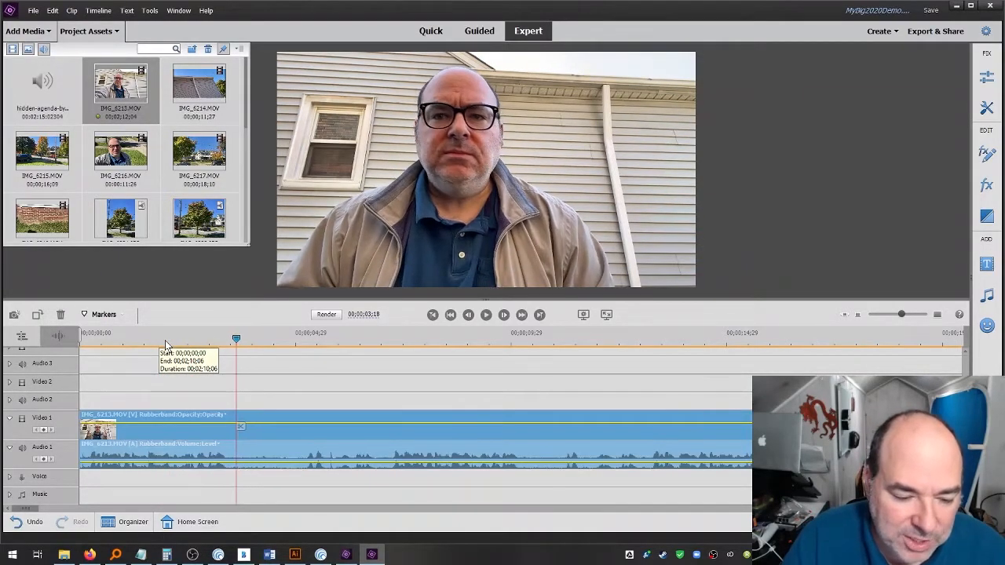
key(Left)
key(Left)
key(Left)
key(Left)
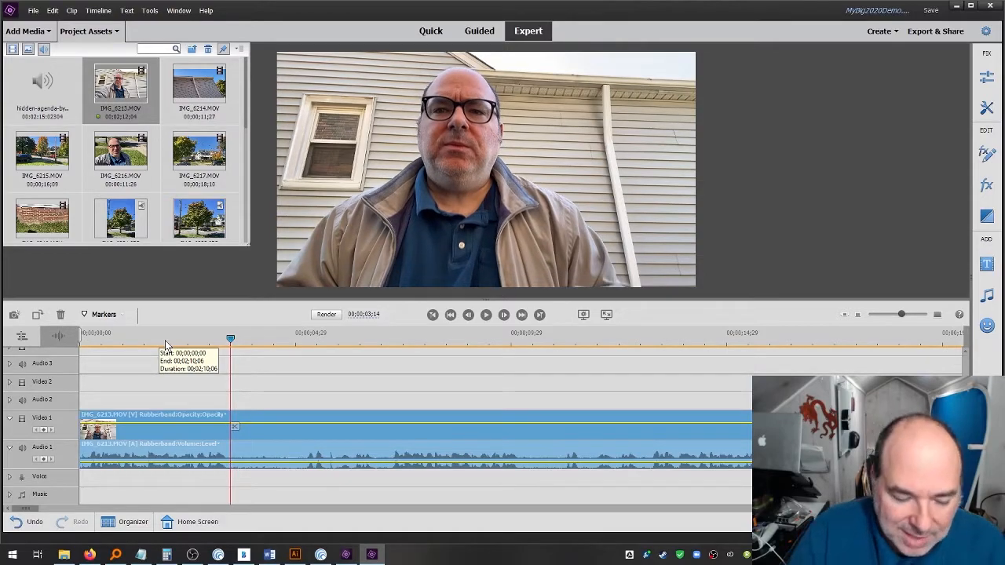
click(234, 428)
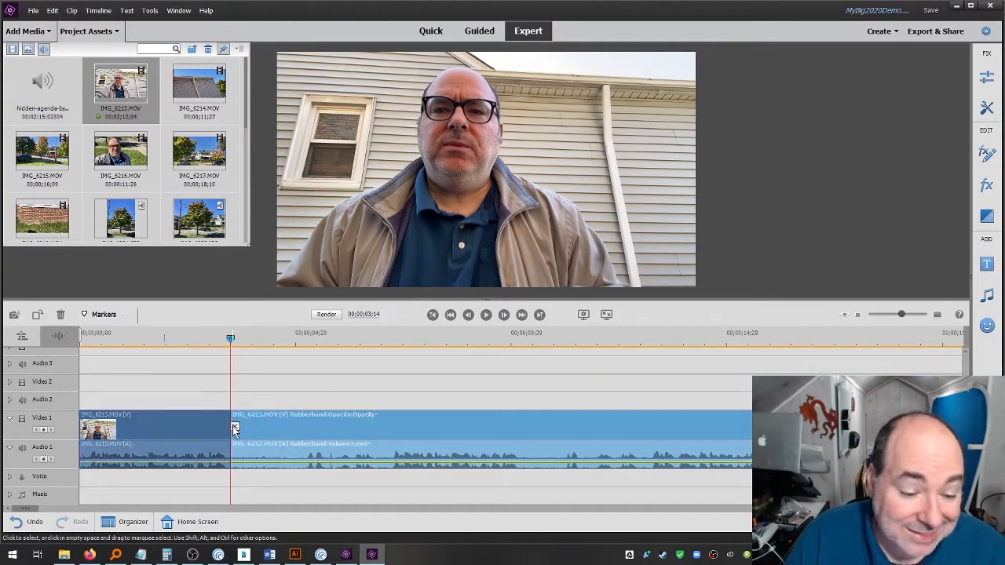
- Preview the second take from about 00;00;05;07 and split the clip at 00;00;06;28
drag(231, 343, 289, 353)
drag(306, 350, 307, 350)
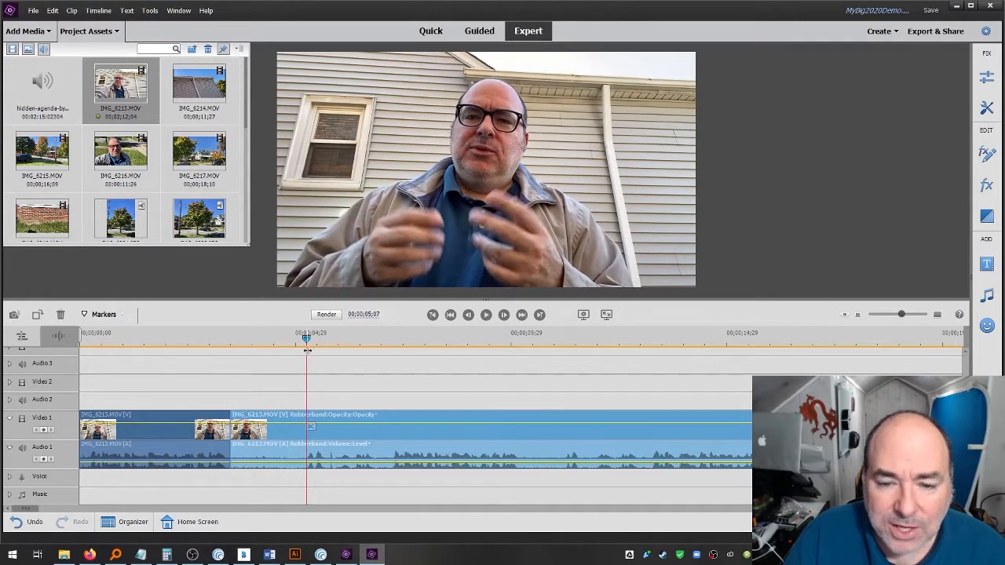
key(space)
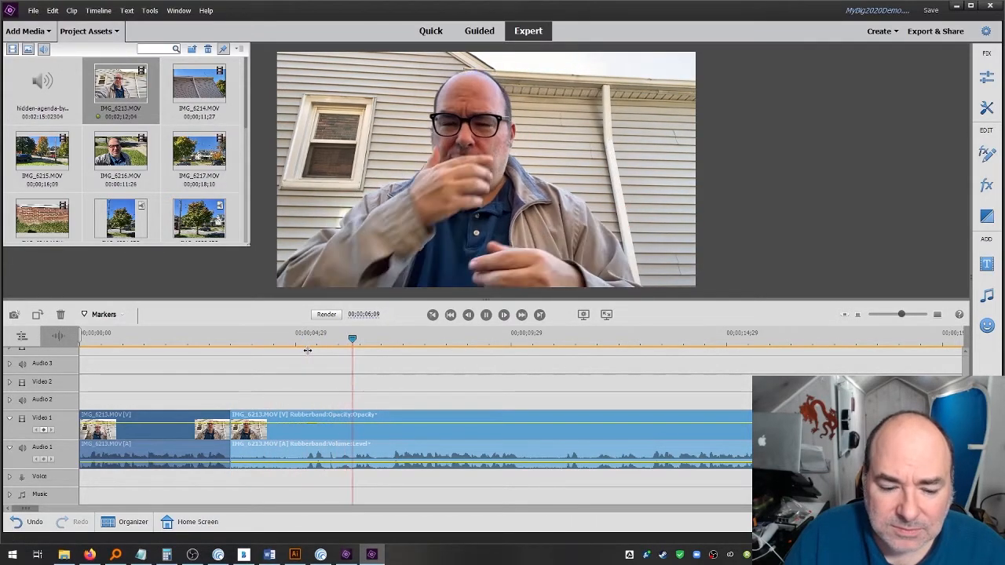
key(space)
drag(415, 341, 383, 362)
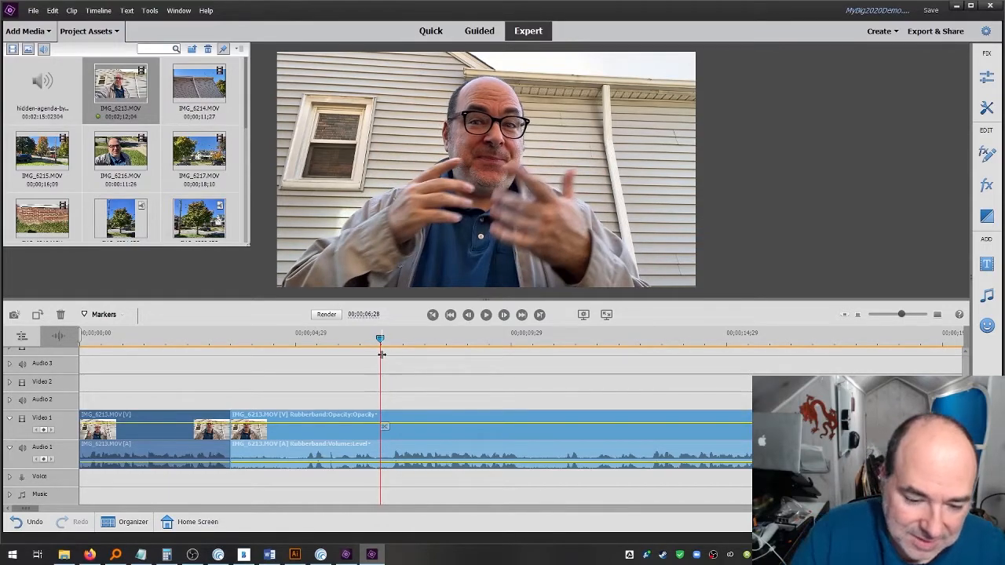
click(384, 425)
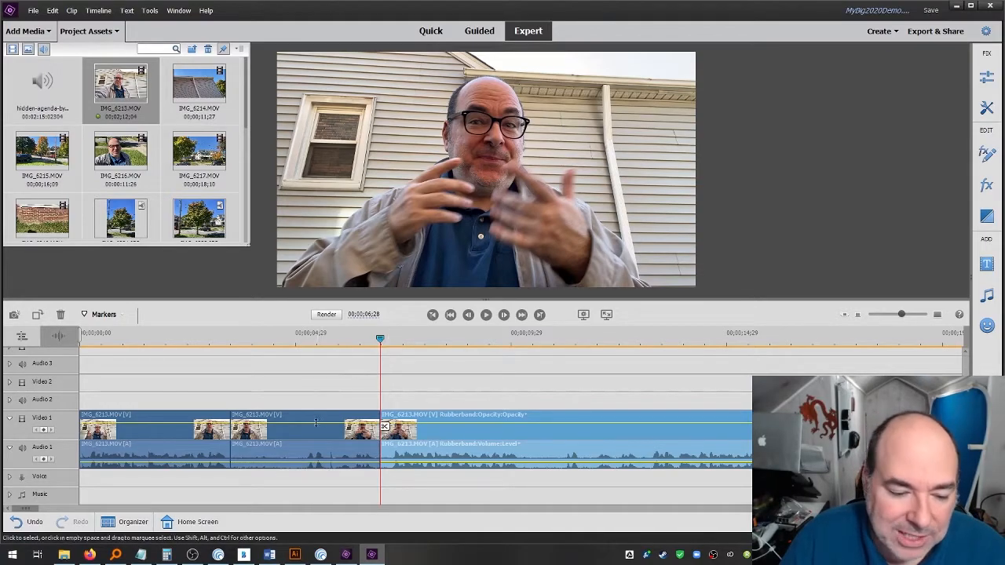
- Play through the third take and split the clip at 00;00;10;10
key(space)
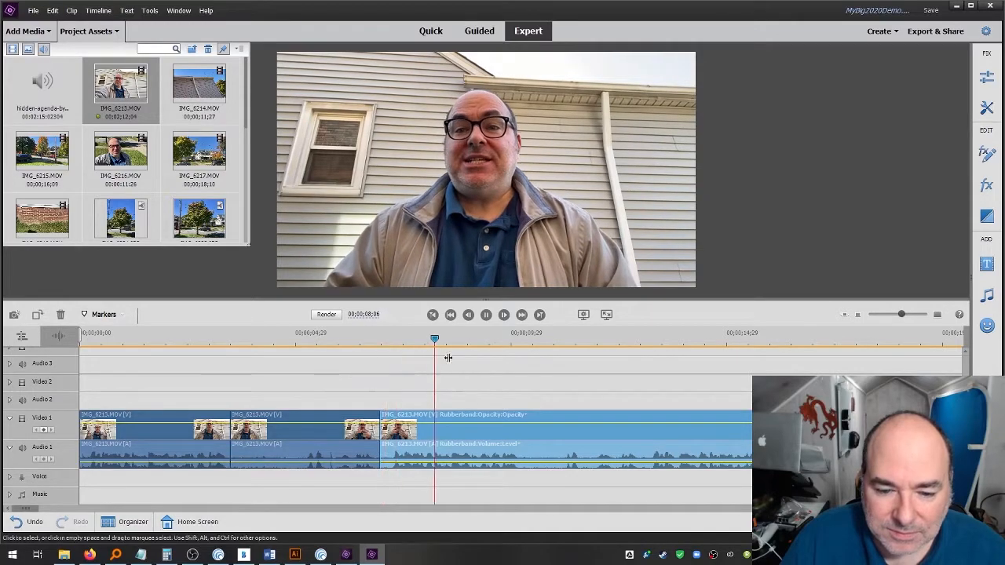
key(space)
mouse_move(518, 337)
mouse_down()
mouse_move(533, 338)
mouse_move(495, 339)
mouse_move(527, 342)
mouse_up()
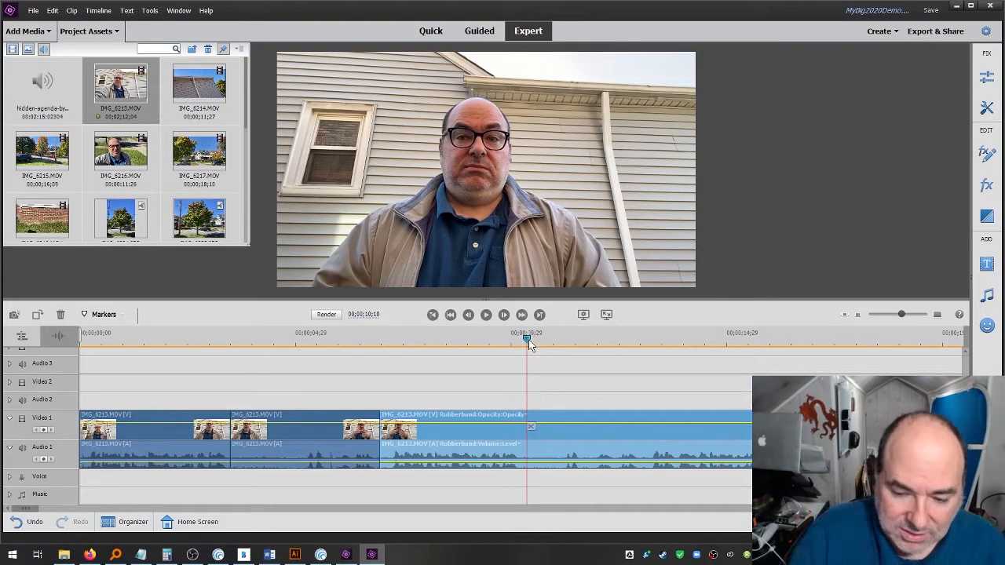
click(531, 427)
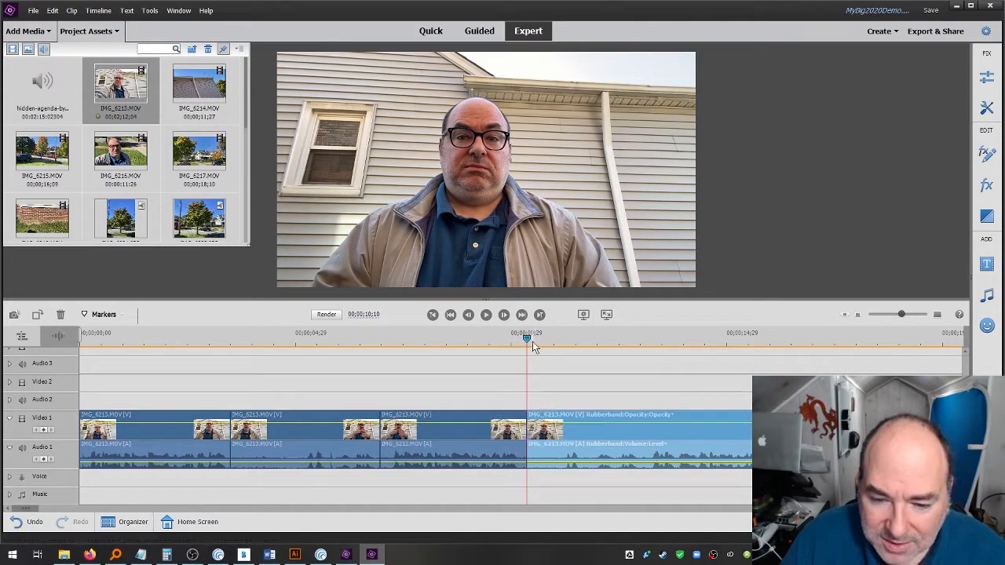
- Split the remaining footage at 00;00;12;29 and again at 00;00;16;21
drag(531, 339, 643, 358)
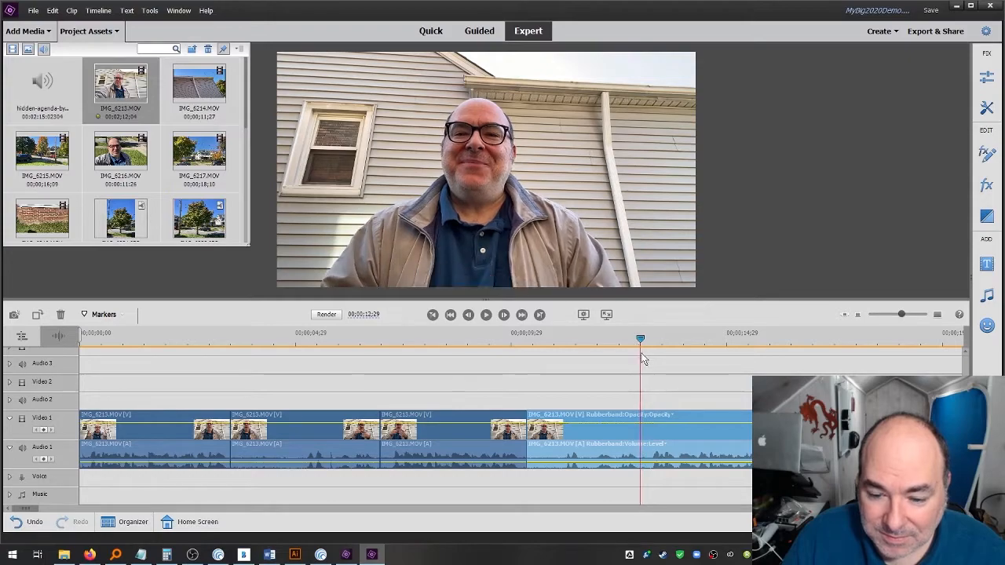
key(ctrl+k)
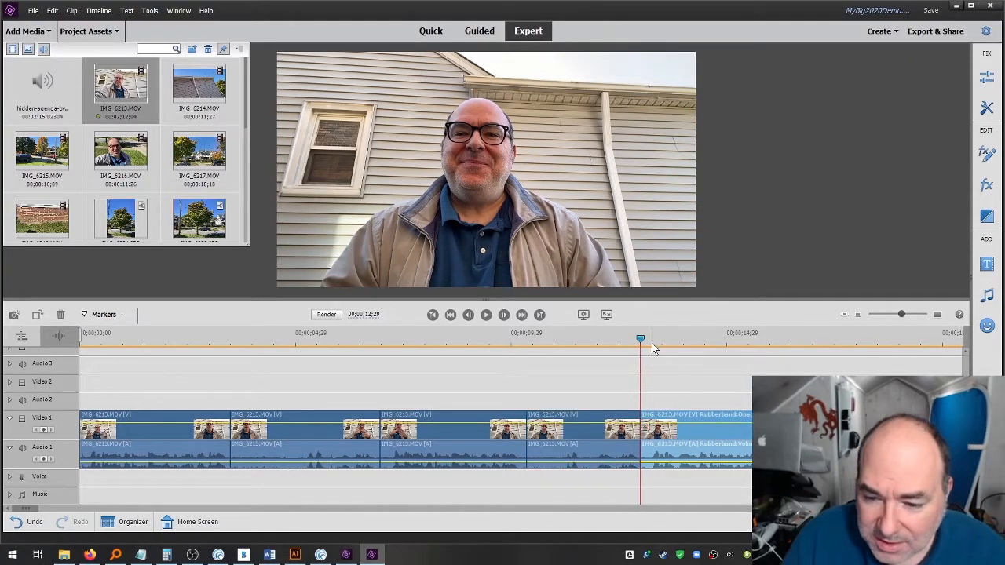
drag(642, 344, 803, 354)
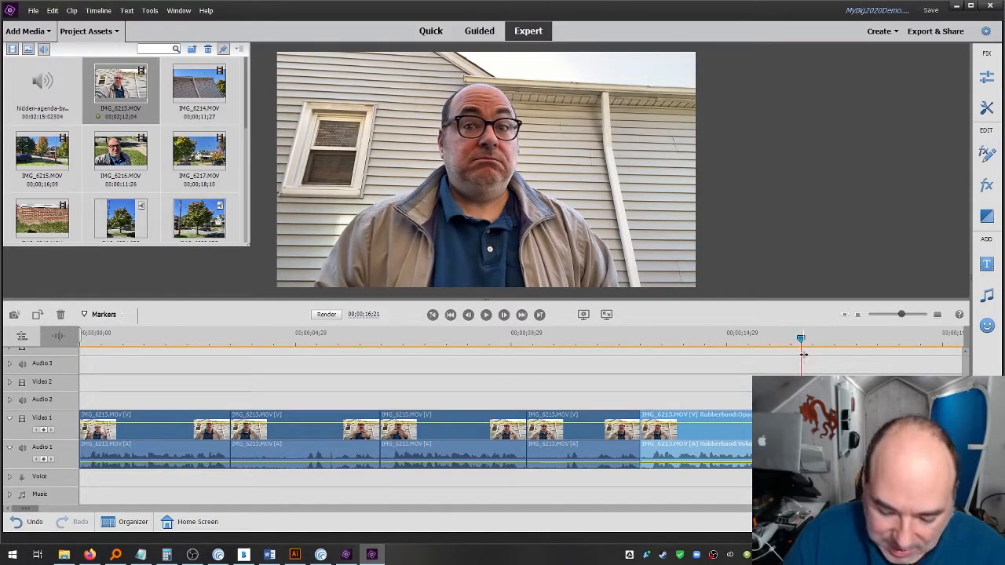
key(ctrl+k)
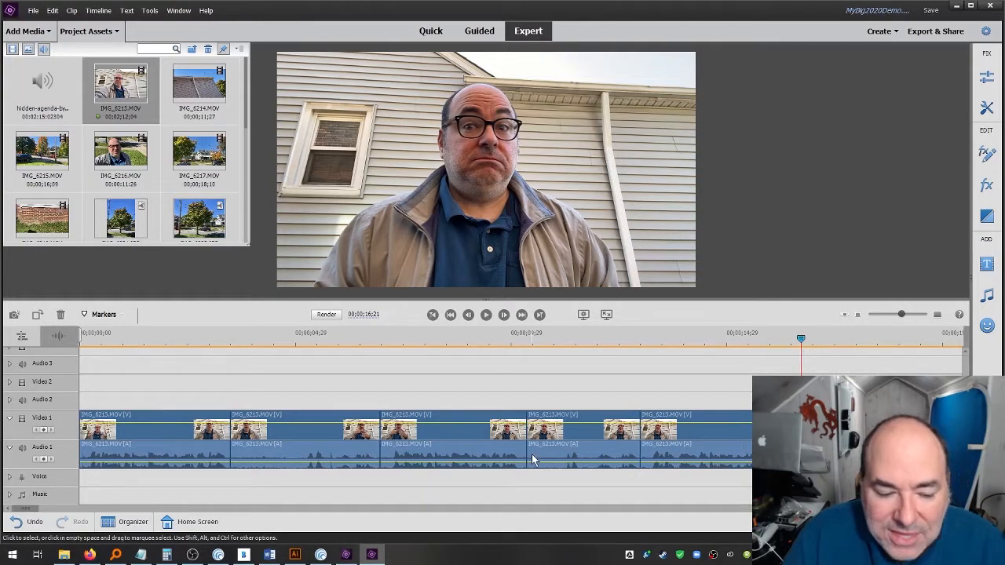
- Rename the first clip piece on the Video 1 track to "Hey Take 1"
mouse_move(899, 312)
mouse_down()
mouse_move(881, 314)
mouse_move(897, 315)
mouse_up()
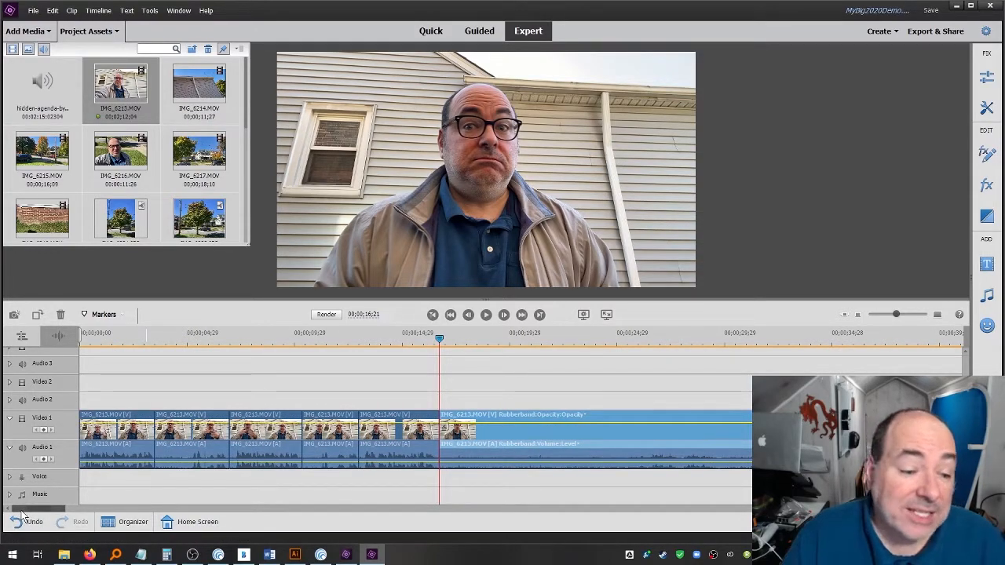
right_click(109, 417)
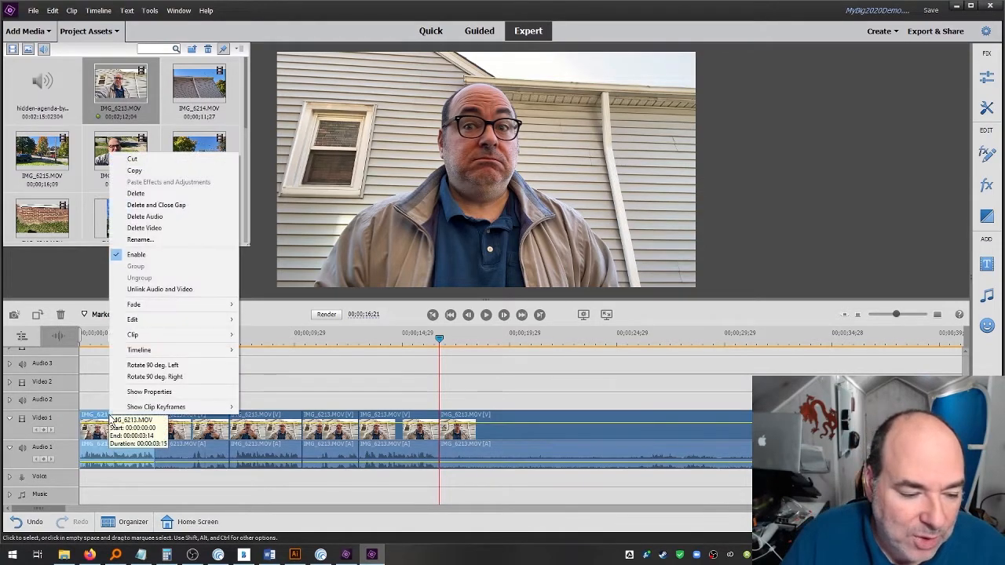
click(150, 239)
text(Hey Take 1)
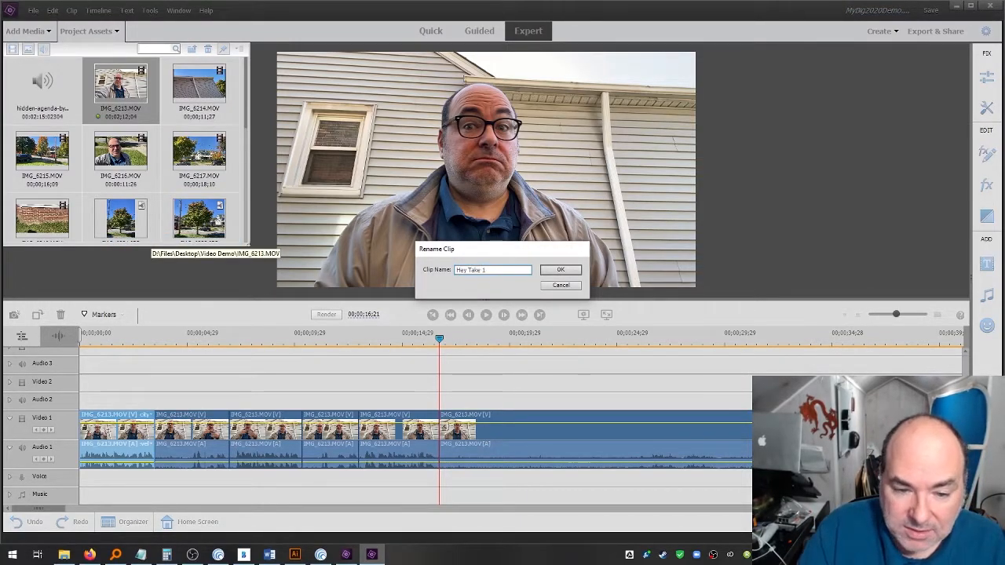
key(Return)
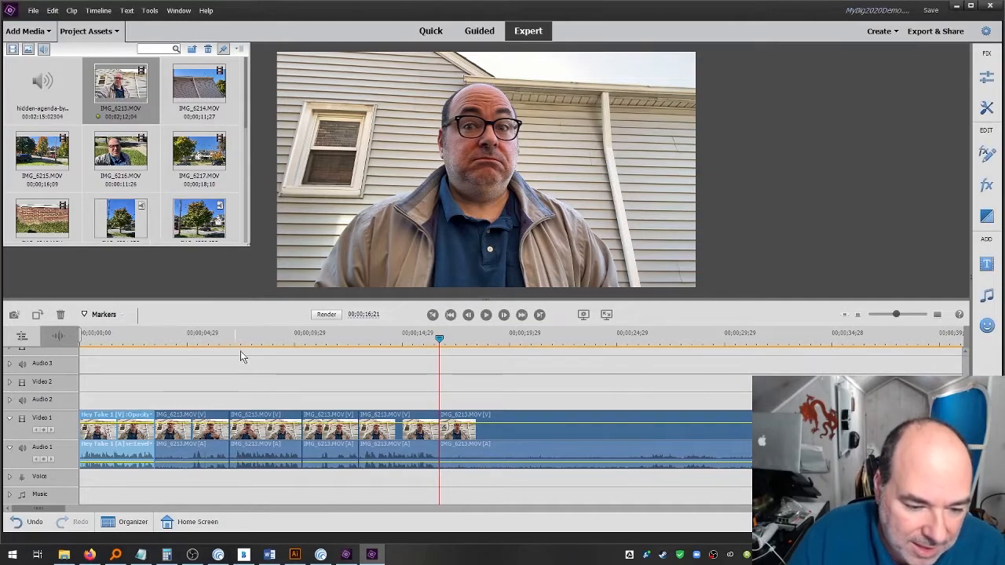
- Rename the third clip piece on the Video 1 track to "Hey Take 2"
right_click(250, 413)
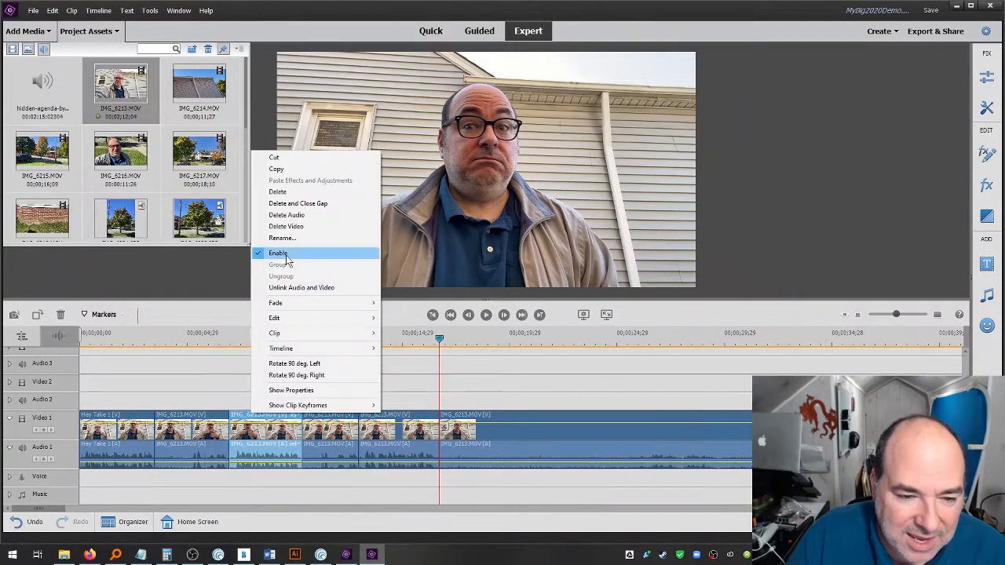
click(290, 240)
text(Hey Ta)
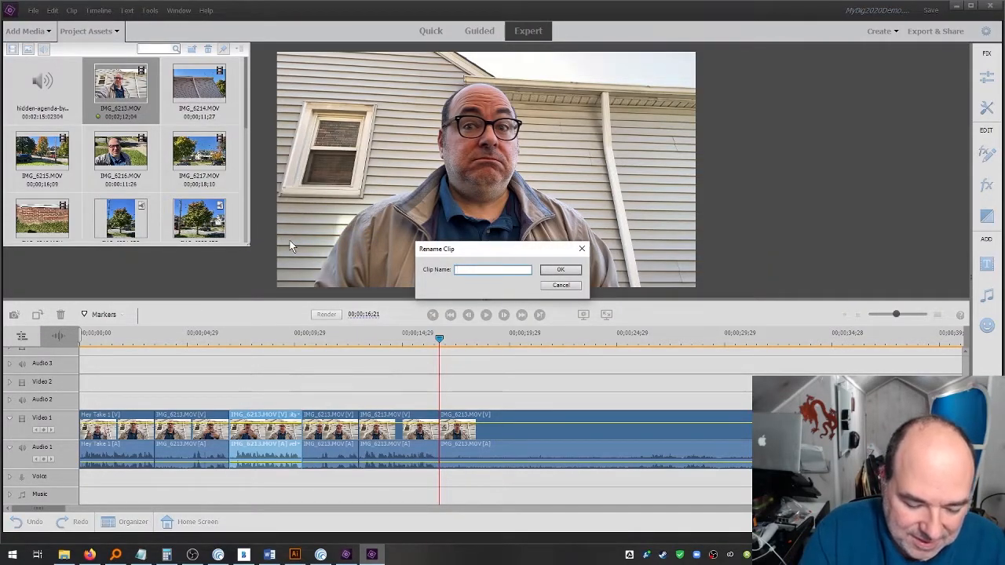
text(Hey Take 2)
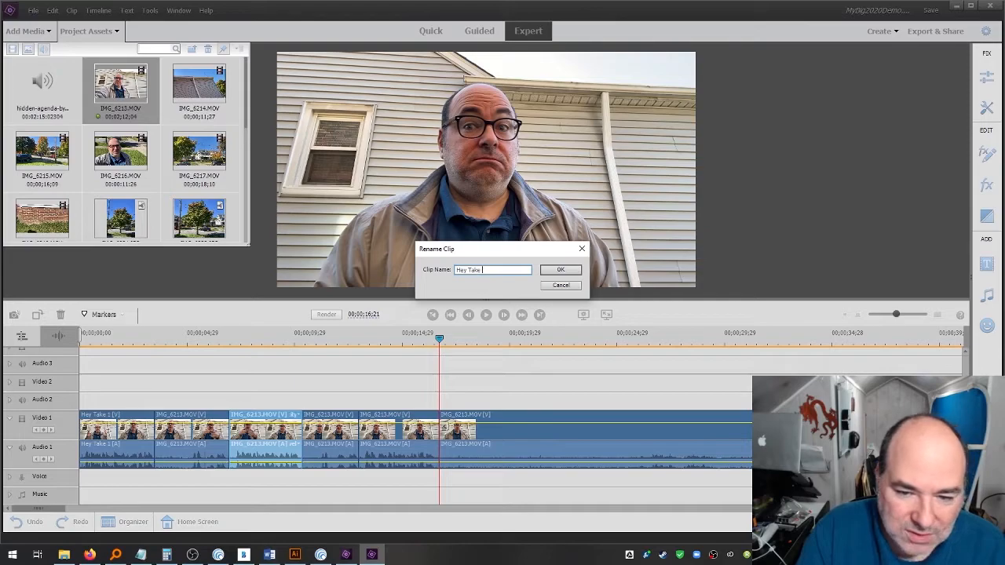
key(Return)
- Rename the fifth clip piece on the Video 1 track to "Hey Take 3"
click(380, 419)
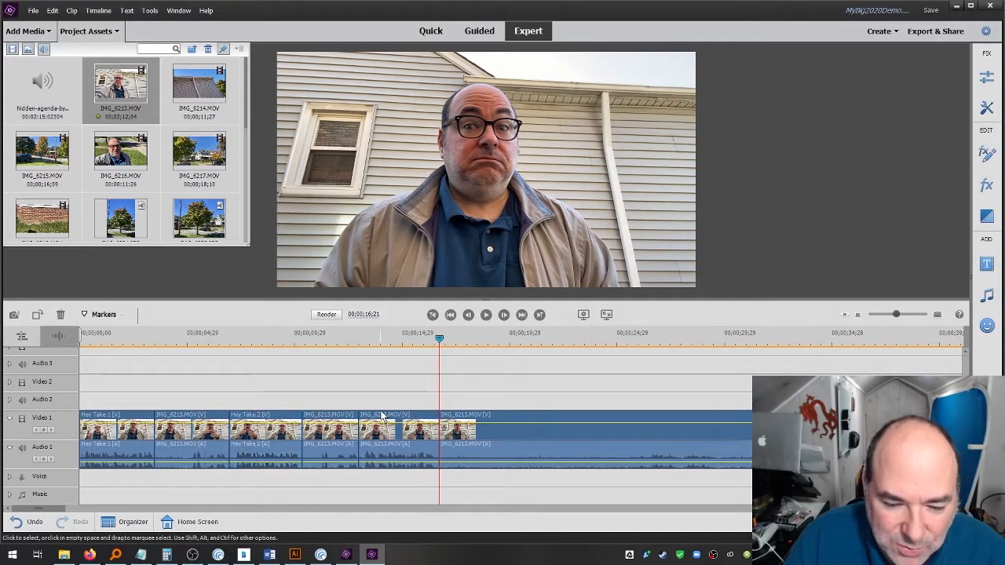
right_click(380, 419)
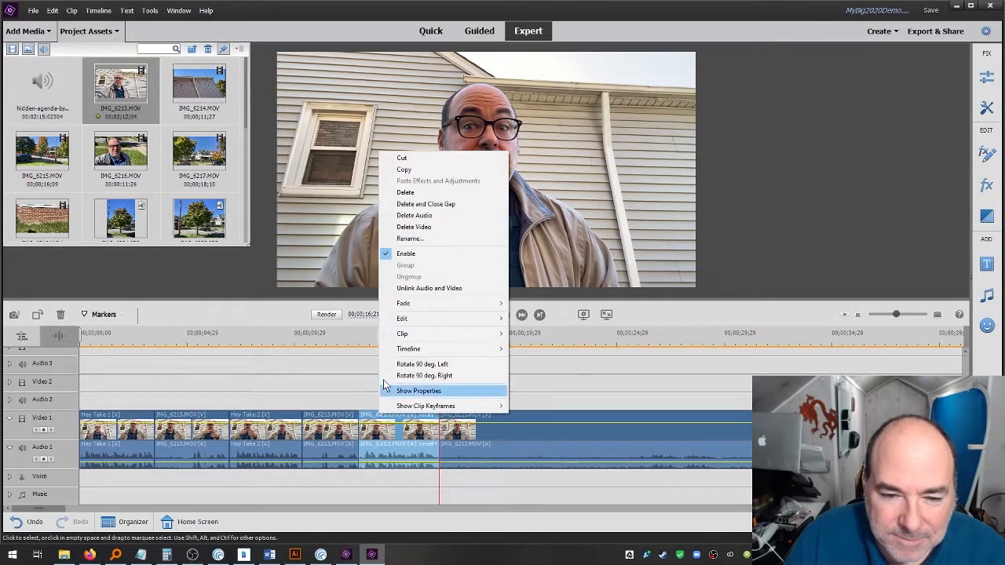
click(405, 241)
text(Hey )
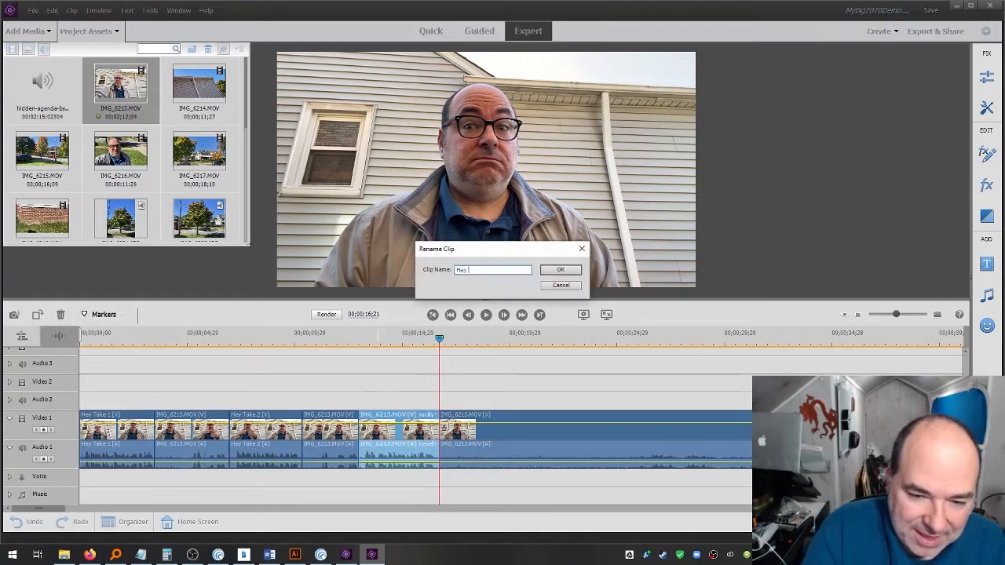
text(Take 3)
key(Return)
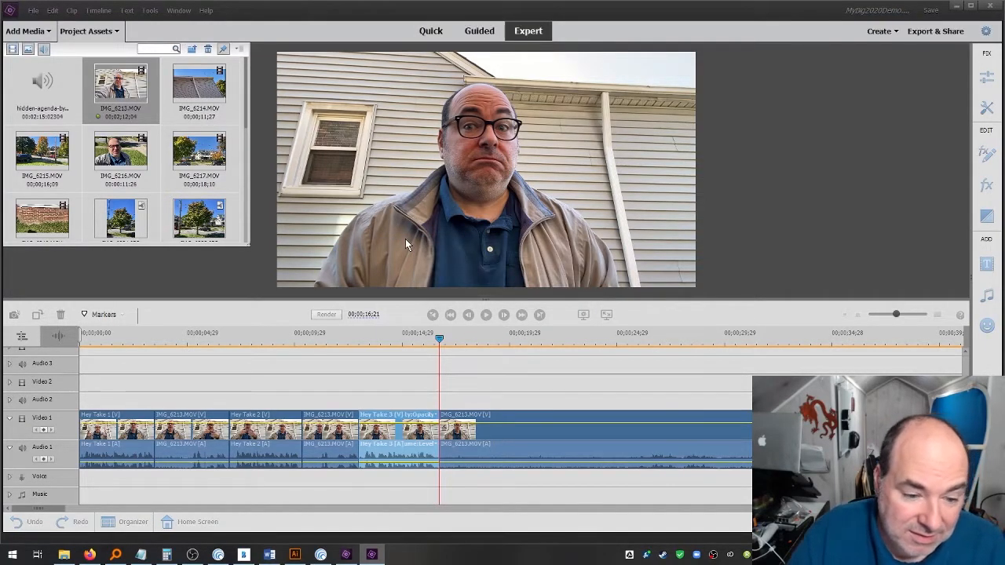
- Rename the clip piece between Hey Take 1 and Hey Take 2 to "Bad"
click(167, 417)
right_click(167, 418)
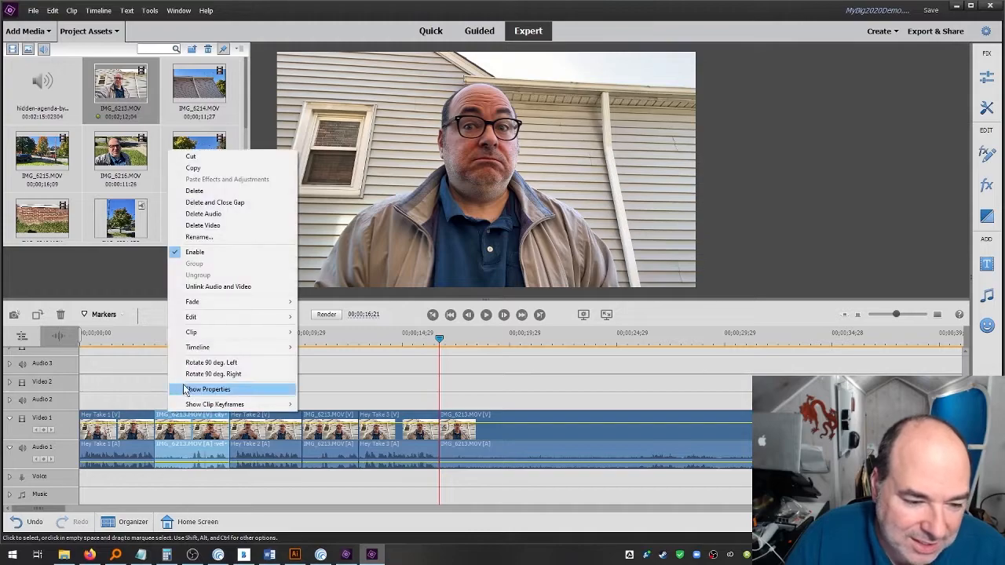
click(204, 238)
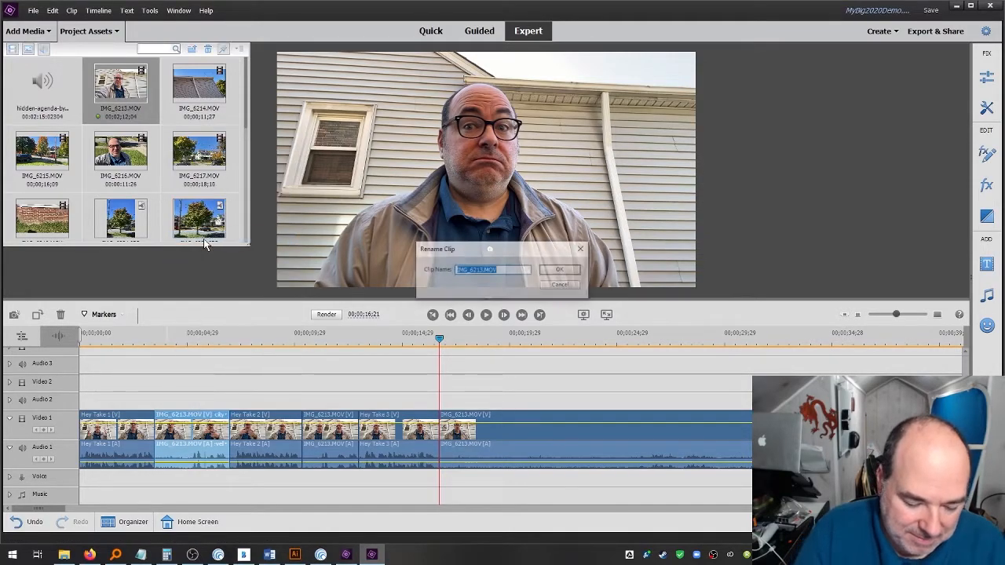
text(Bad)
key(Return)
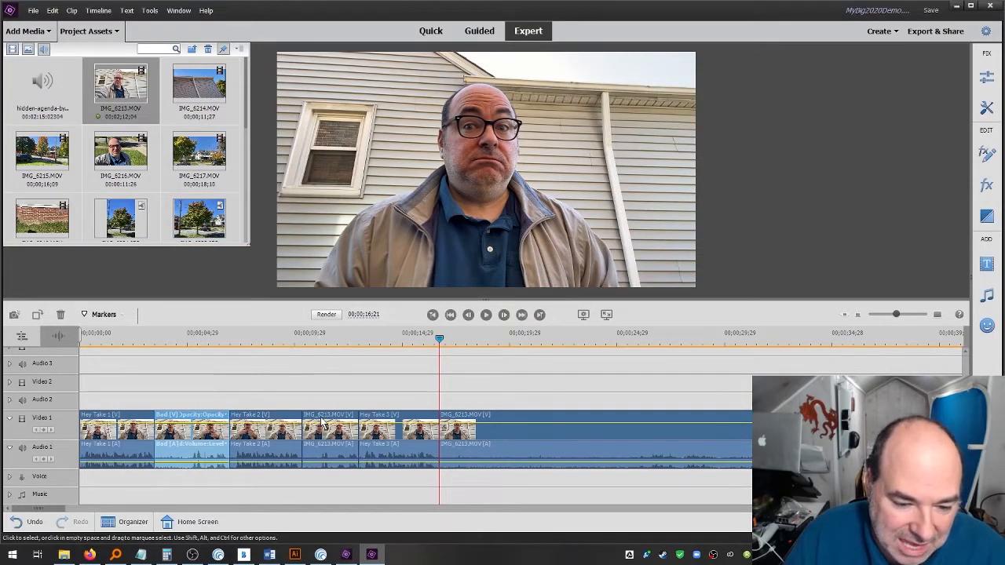
click(324, 428)
right_click(324, 428)
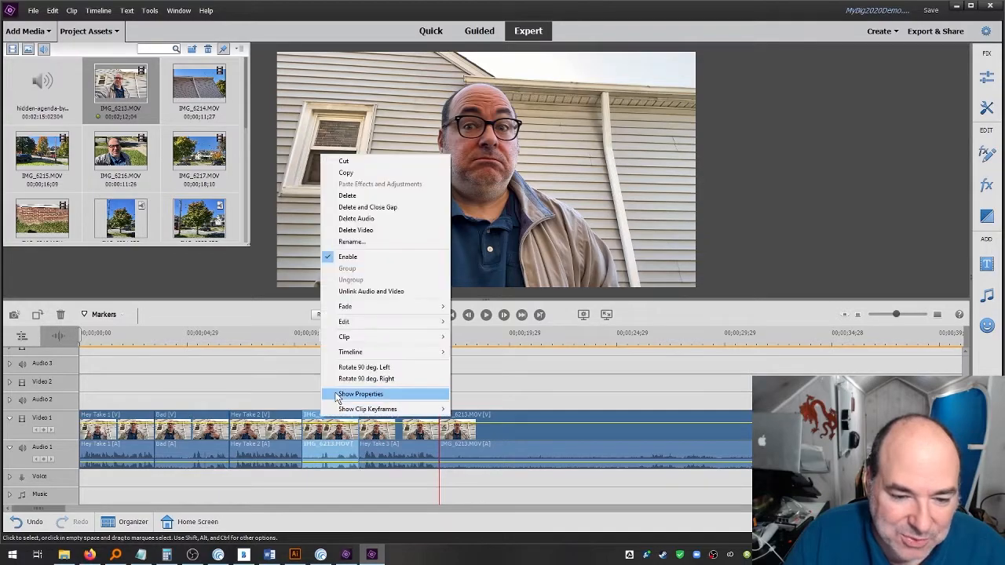
click(353, 230)
key(Return)
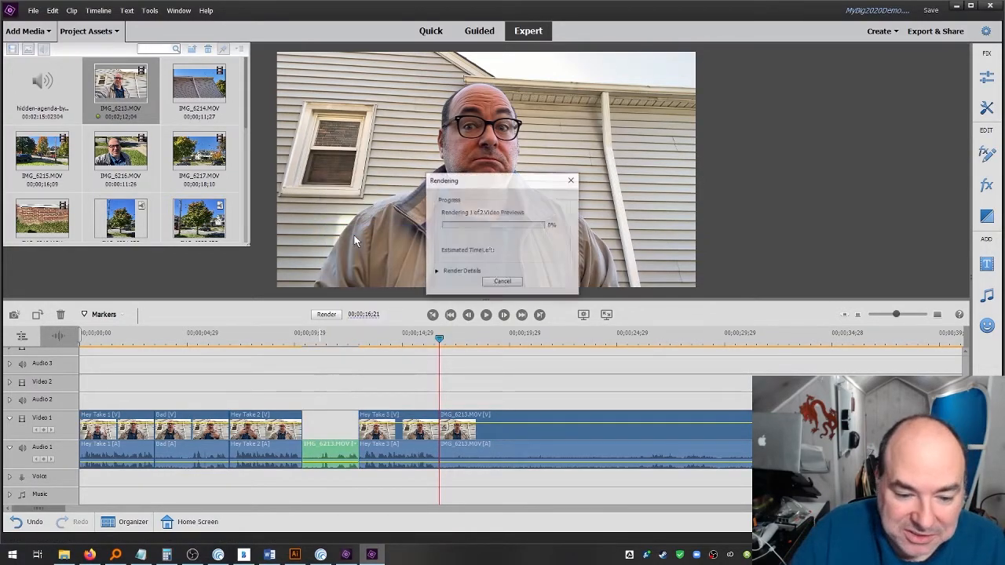
click(502, 281)
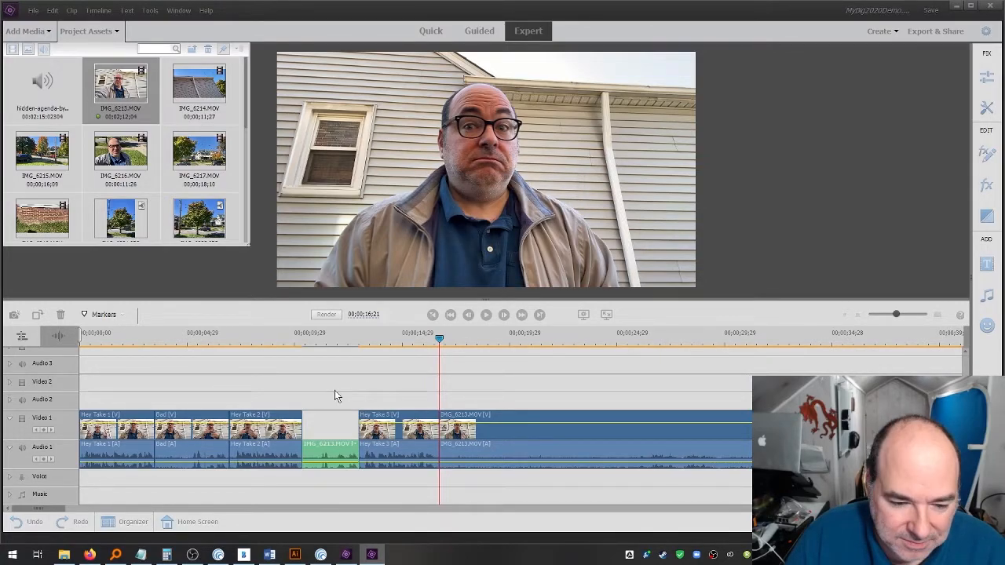
click(31, 522)
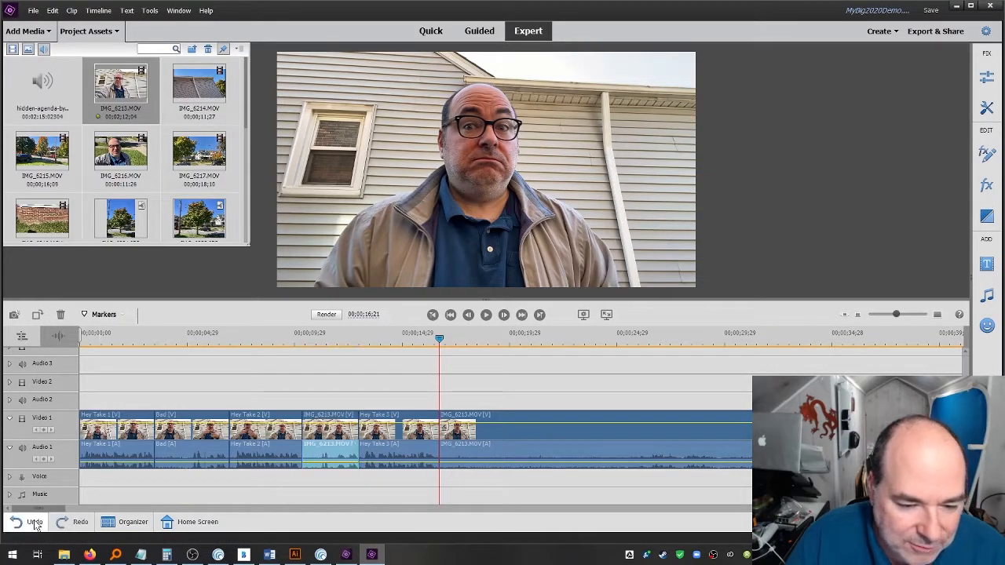
- Rename the clip piece between Hey Take 2 and Hey Take 3 to "Garbage"
click(323, 420)
right_click(322, 416)
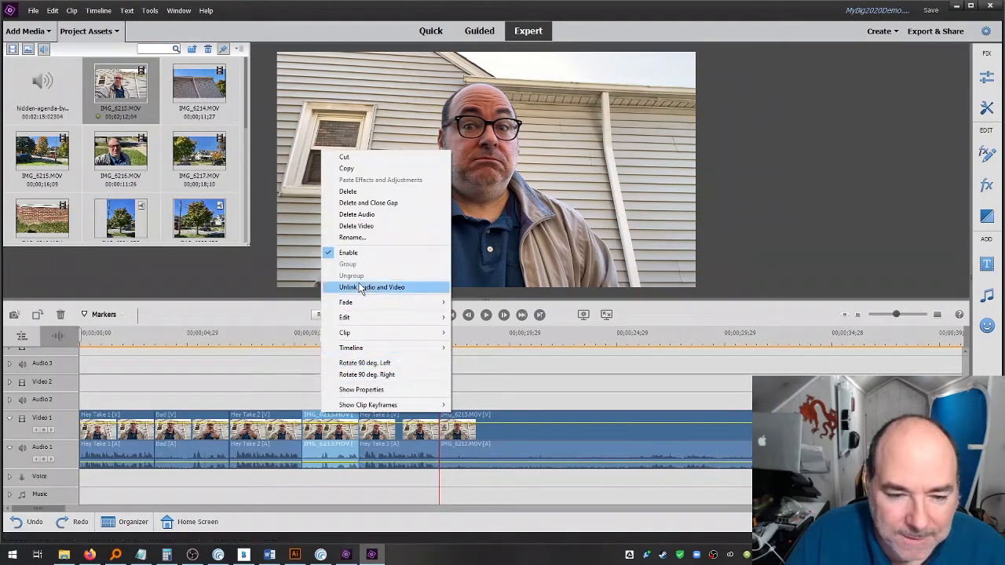
click(365, 239)
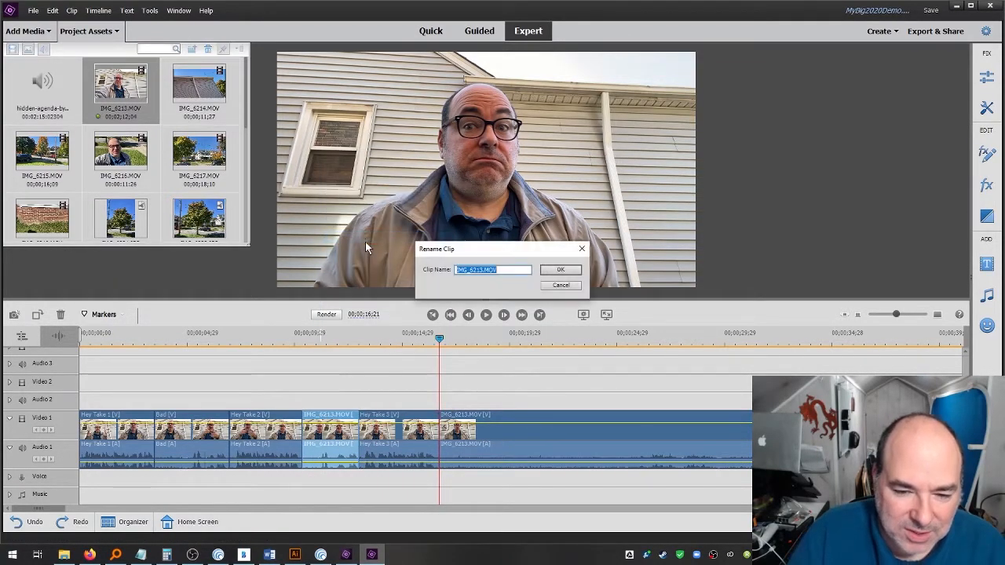
text(Garbage)
key(Return)
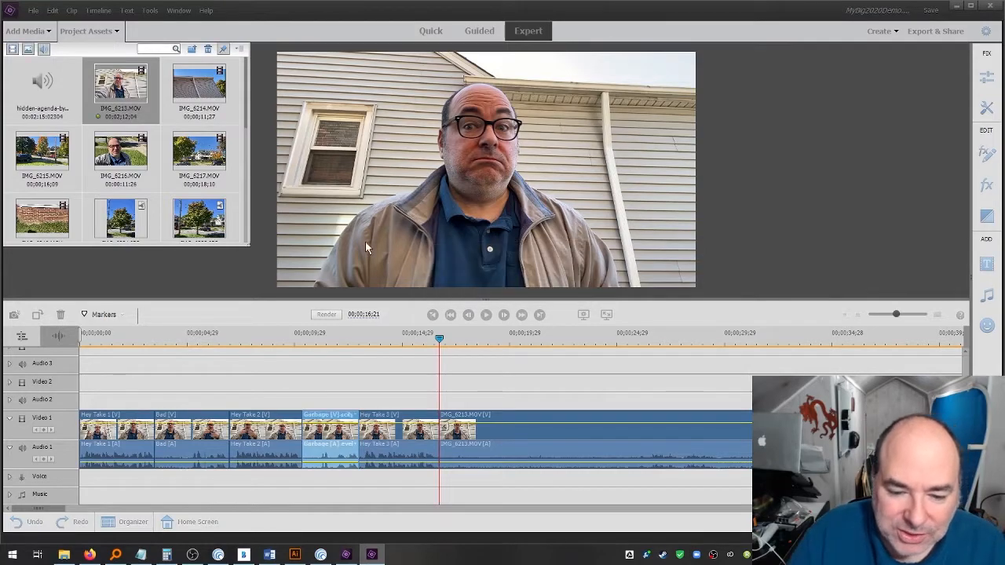
- Rename the long remaining piece after Hey Take 3 to "For Later" and clear the selection
click(459, 424)
right_click(461, 422)
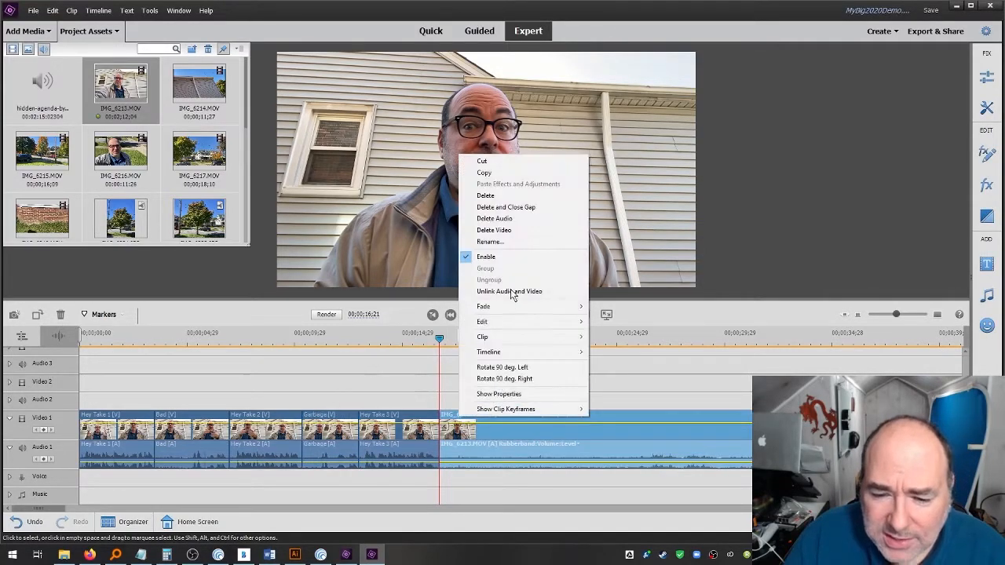
click(510, 241)
text(For L)
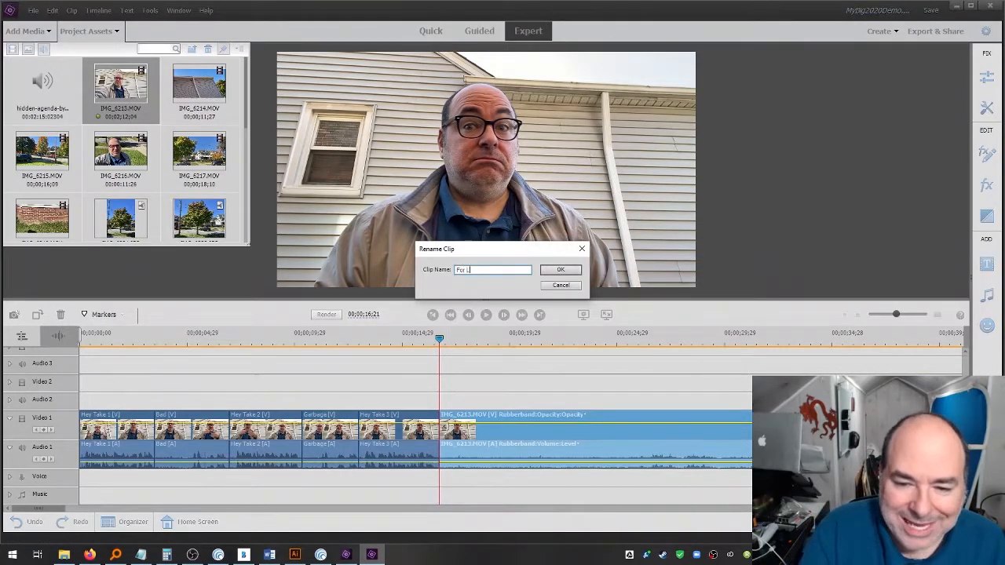
text(ater)
key(Return)
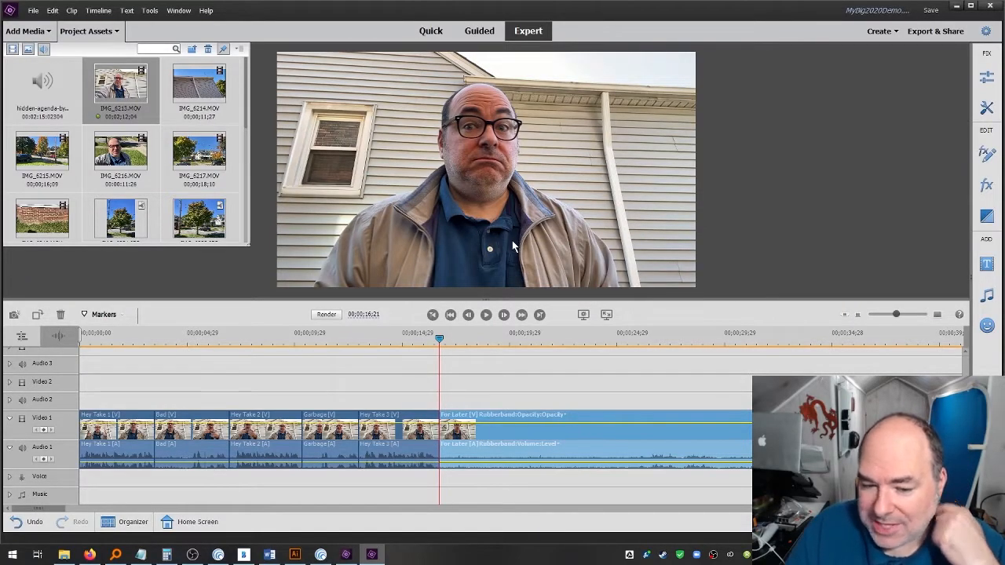
click(247, 377)
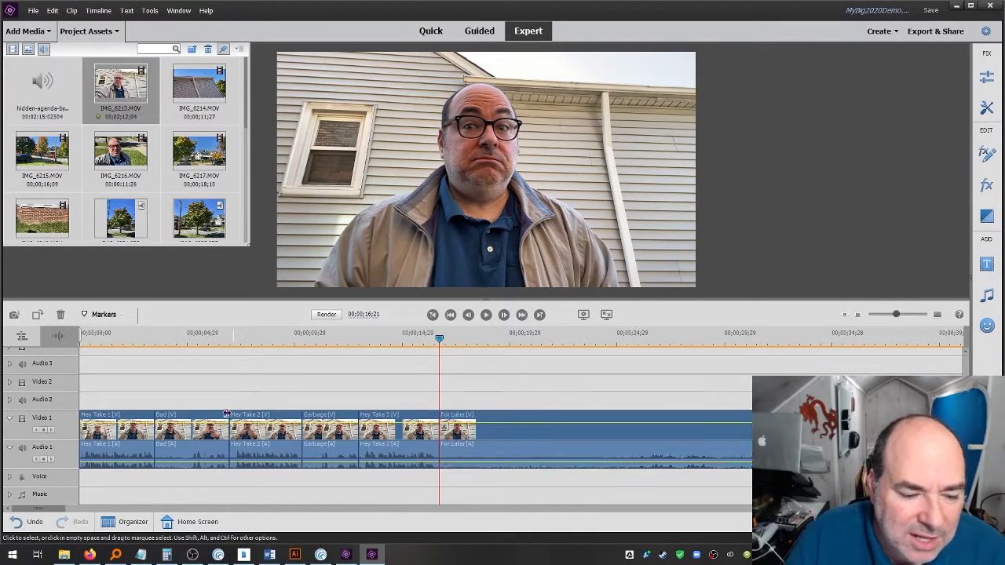
- Delete the Garbage clip from the timeline, leaving its gap open
click(328, 420)
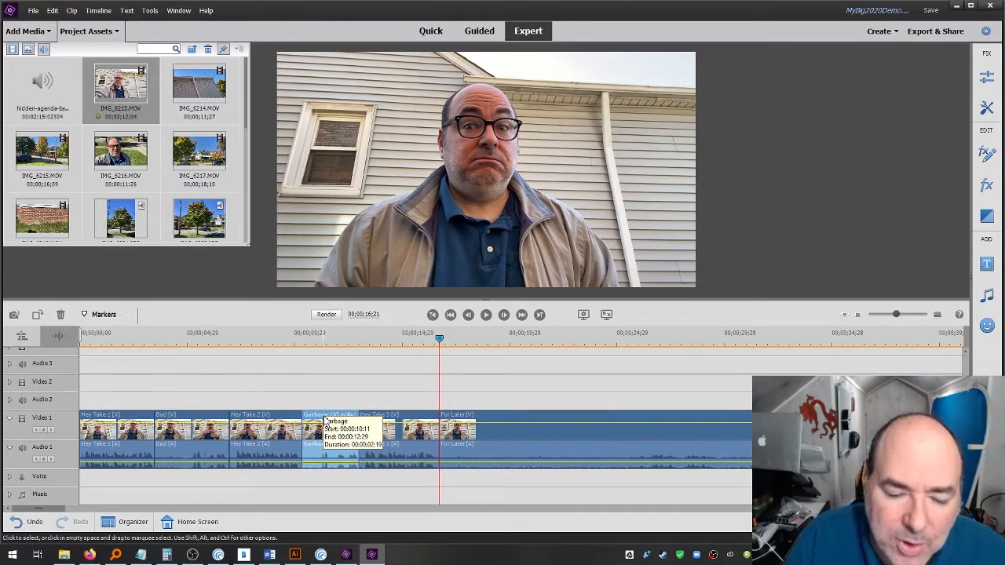
right_click(327, 422)
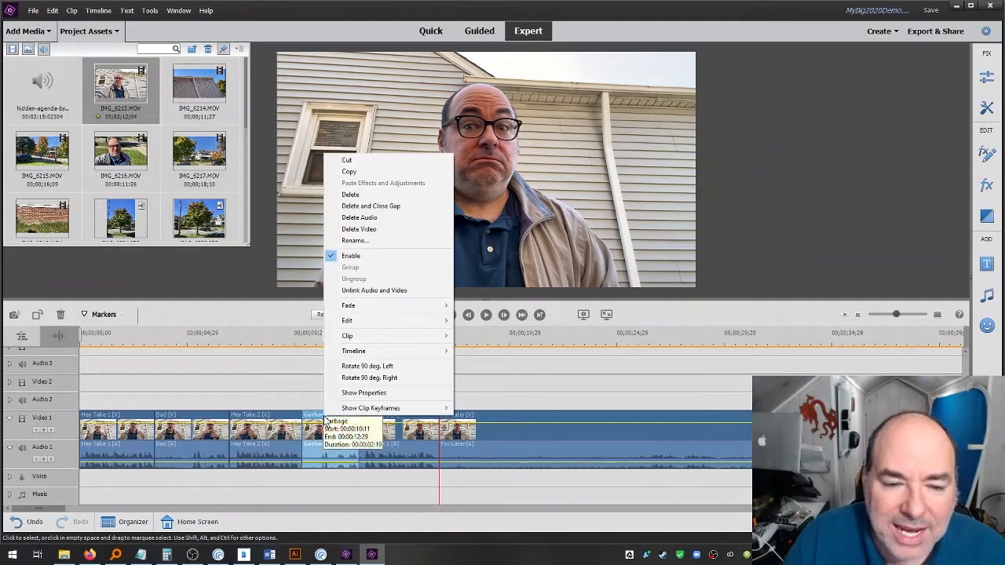
click(351, 195)
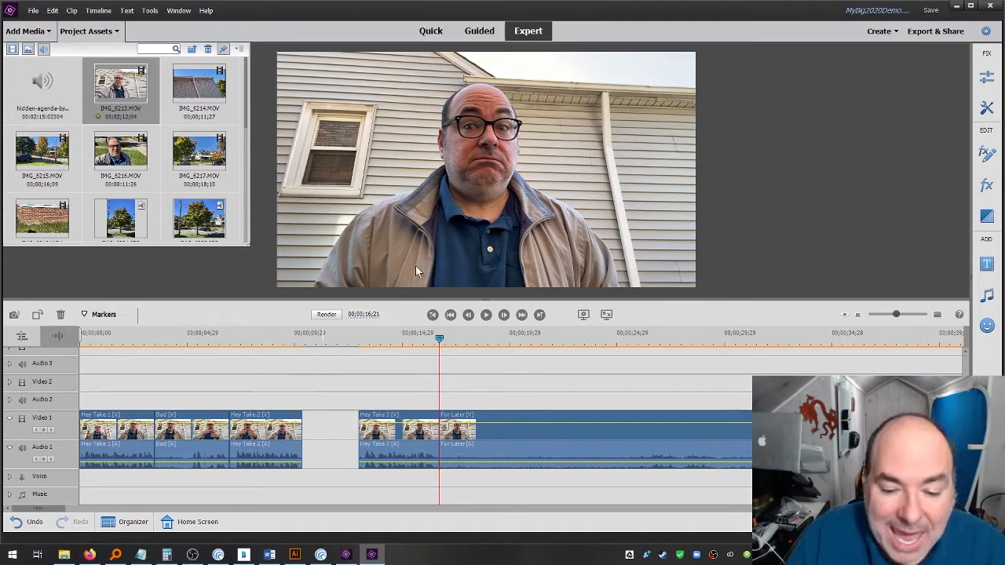
- Delete the For Later clip from the end of the timeline
click(489, 419)
click(490, 419)
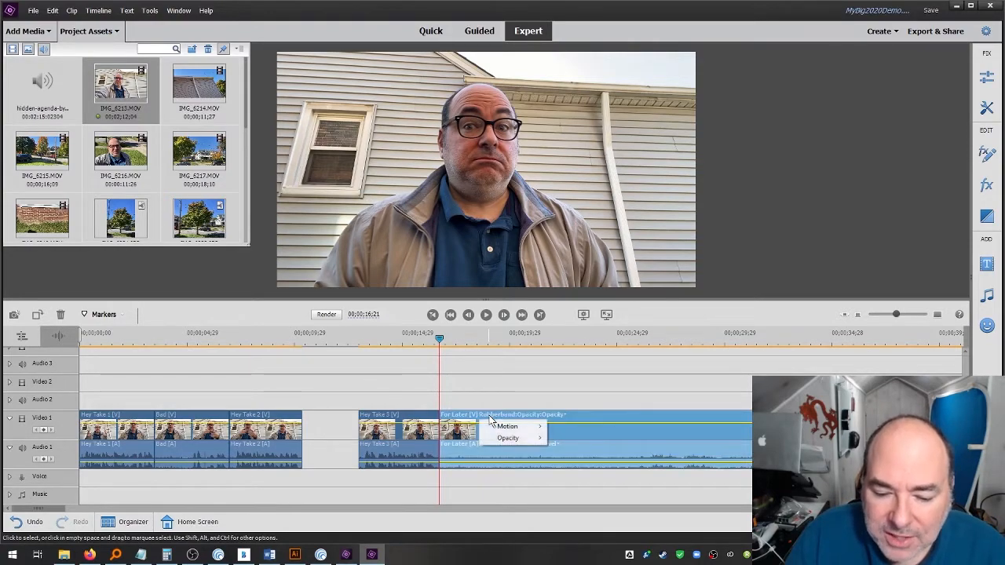
right_click(488, 418)
click(450, 420)
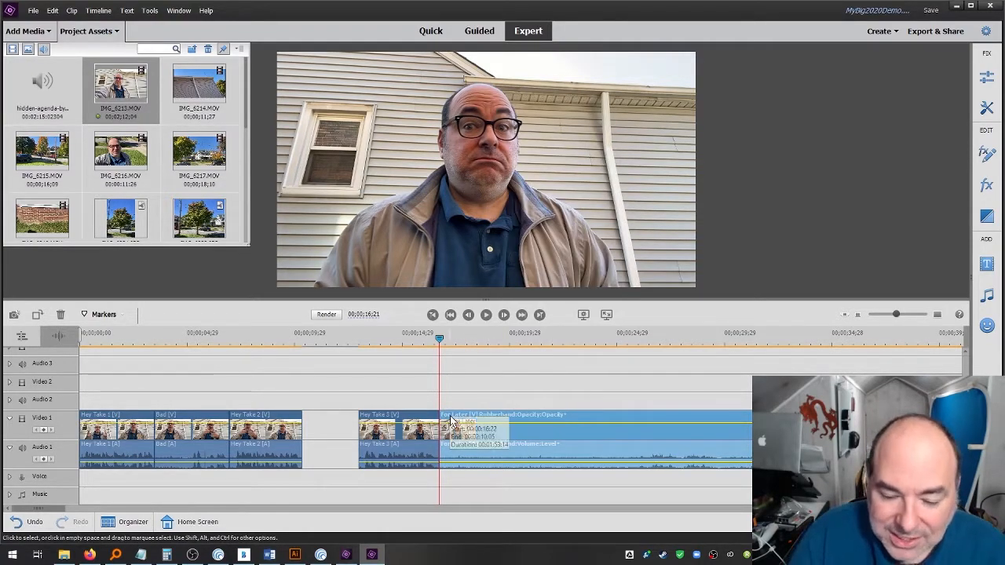
key(Delete)
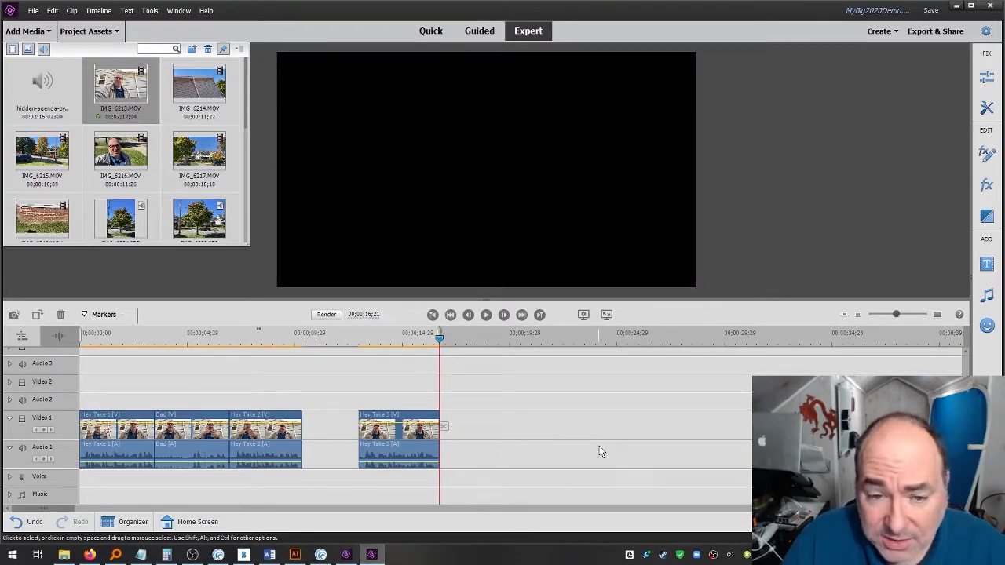
- Save the project and delete the empty gap between Hey Take 2 and Hey Take 3
click(336, 427)
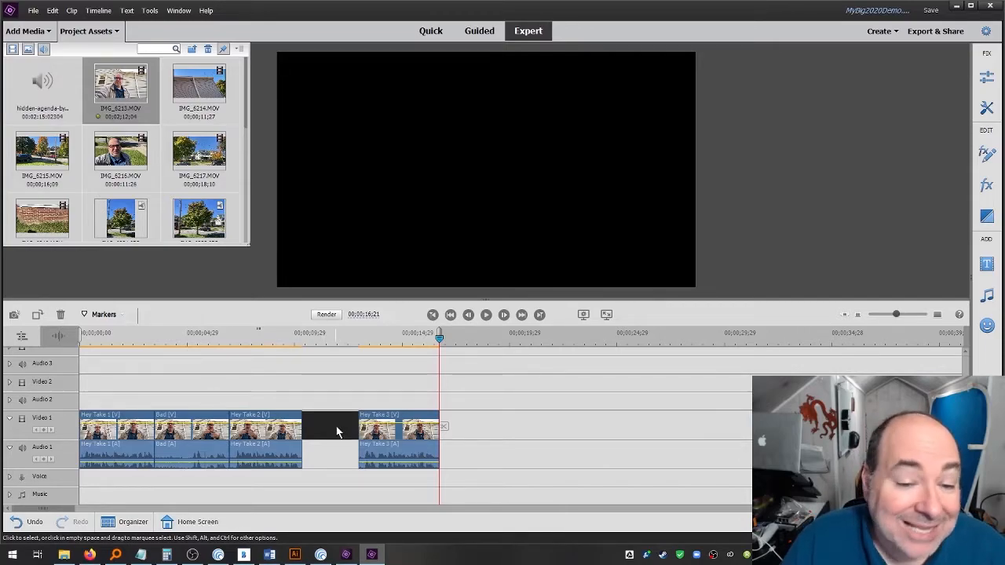
click(485, 435)
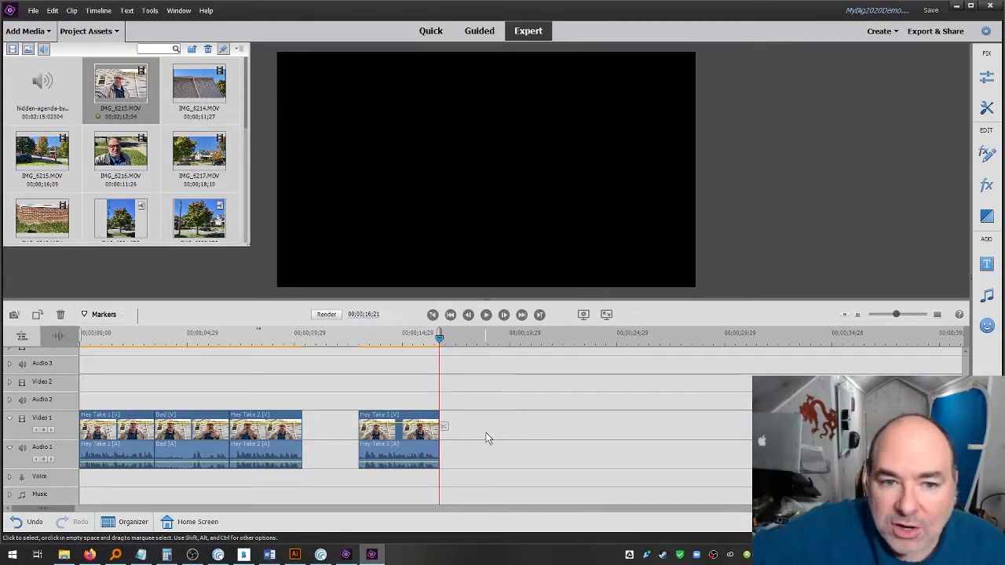
key(ctrl+s)
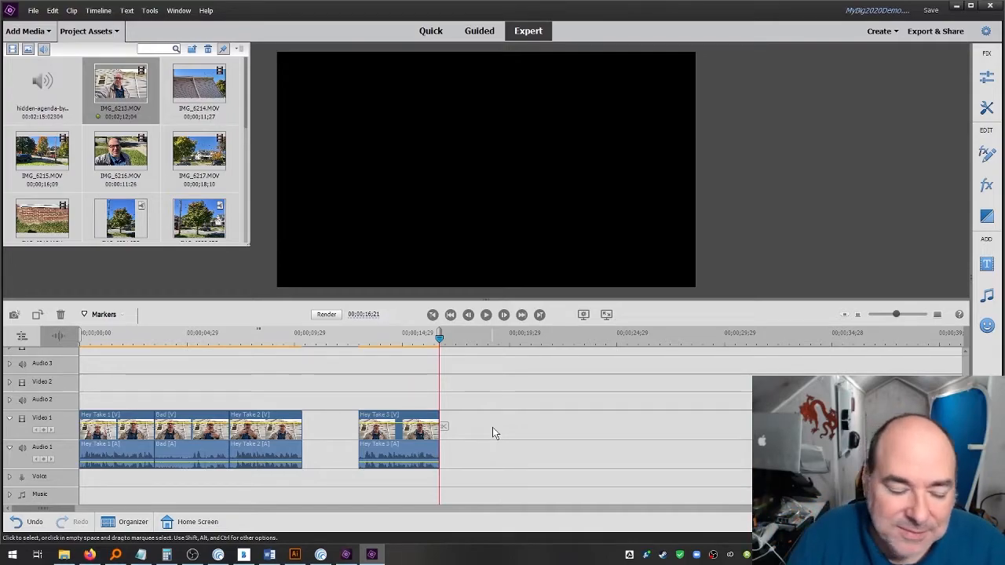
click(327, 436)
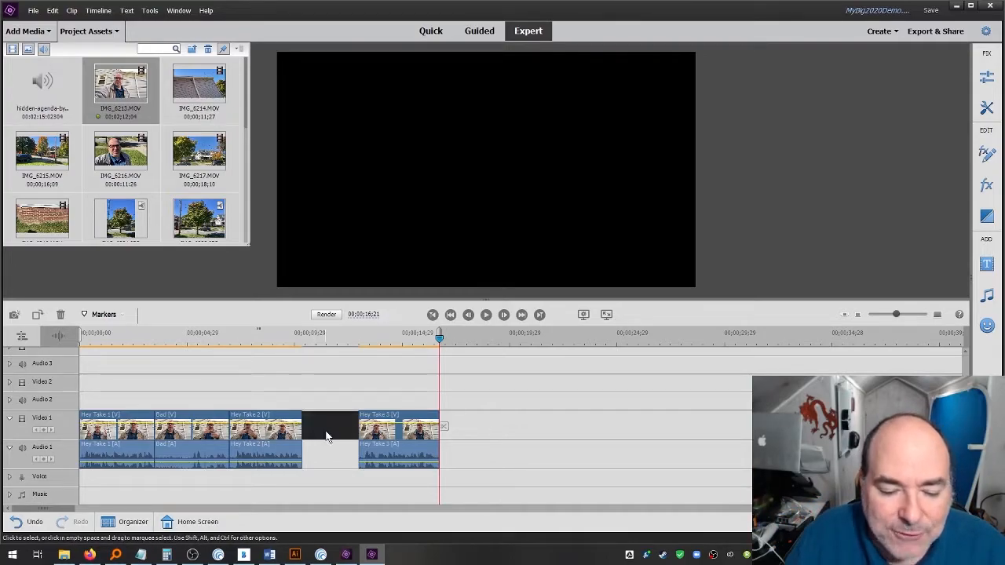
key(Delete)
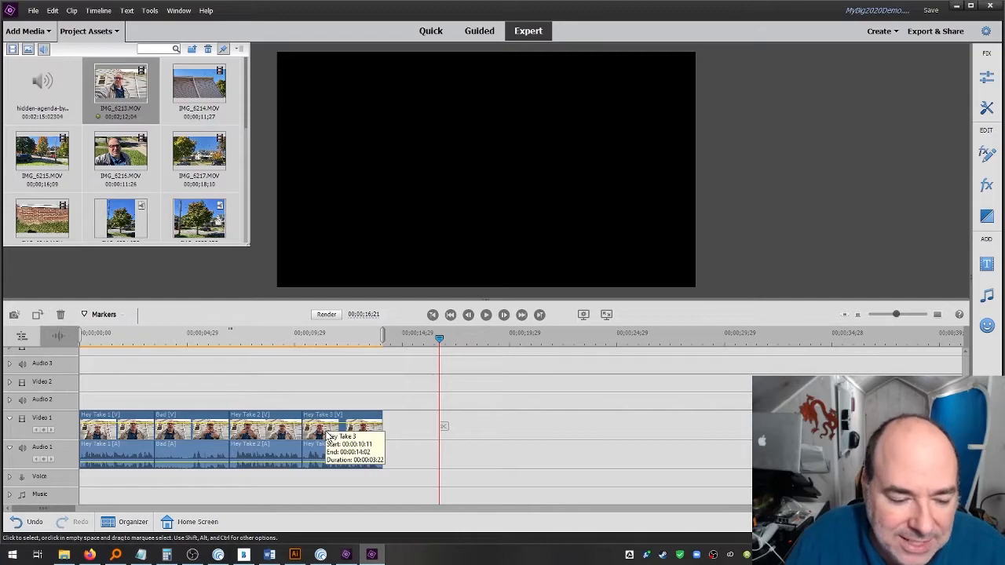
- Delete the Bad clip between Hey Take 1 and Hey Take 2 and close its gap
click(185, 417)
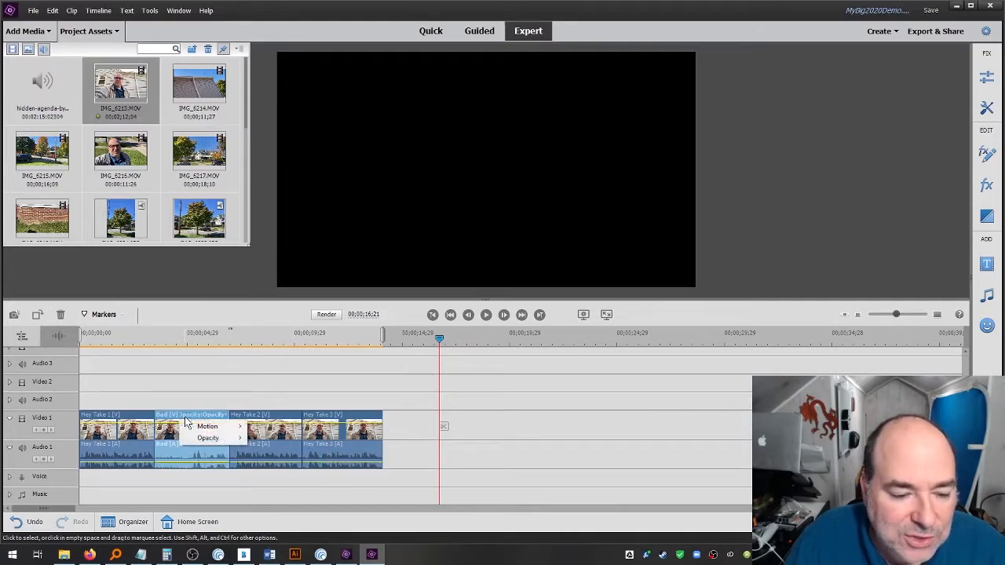
right_click(177, 423)
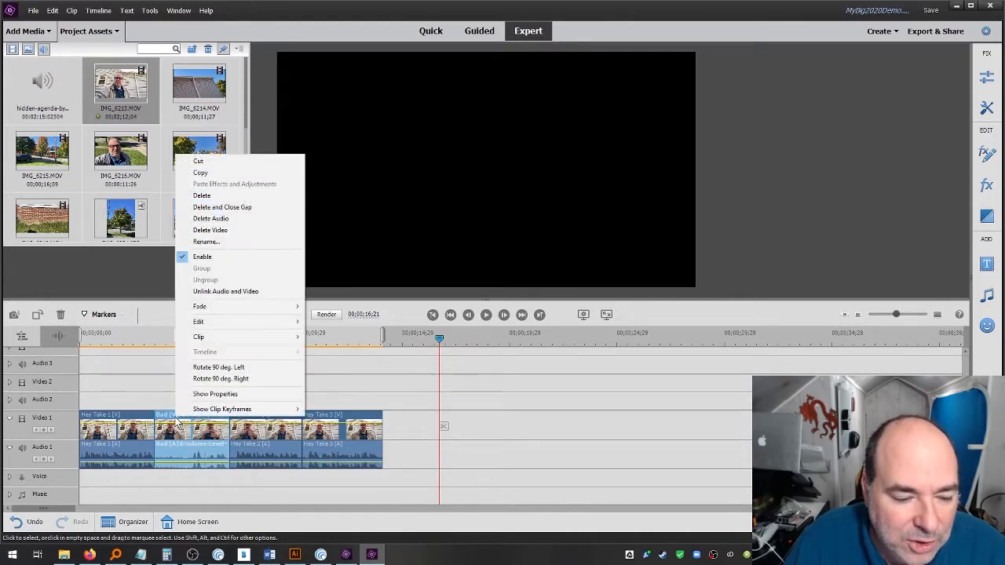
click(231, 206)
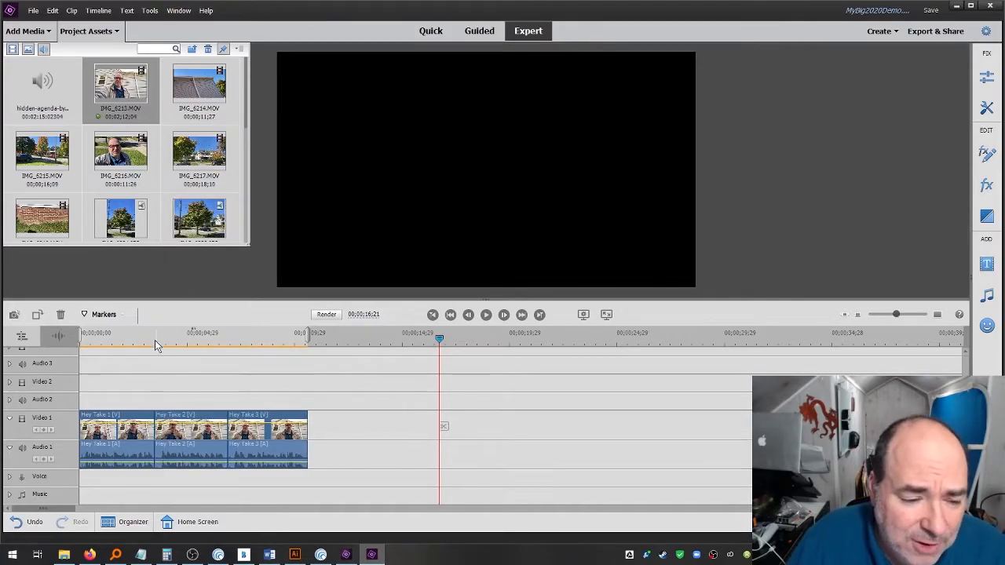
- Play the three joined takes from the beginning of the timeline
key(Home)
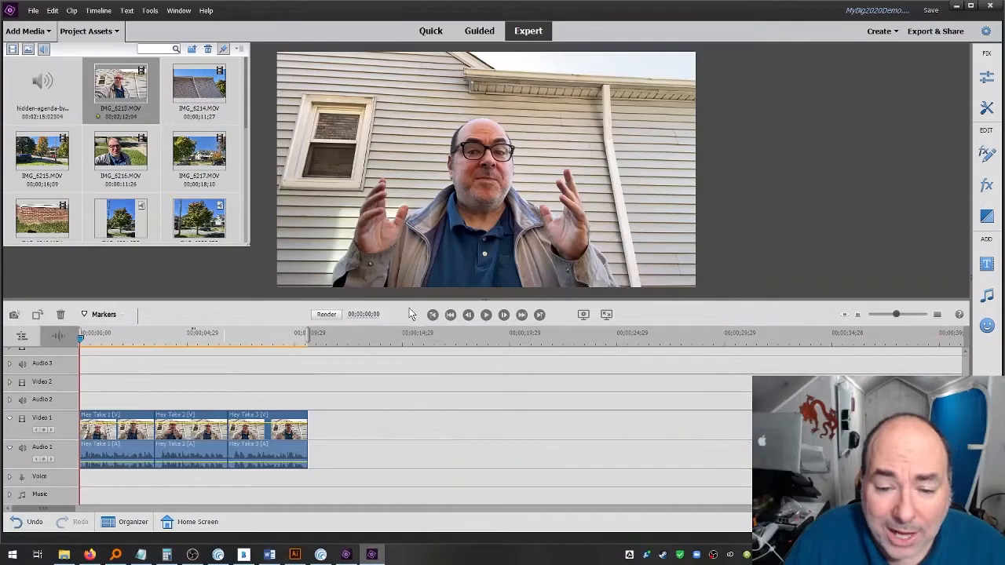
click(487, 317)
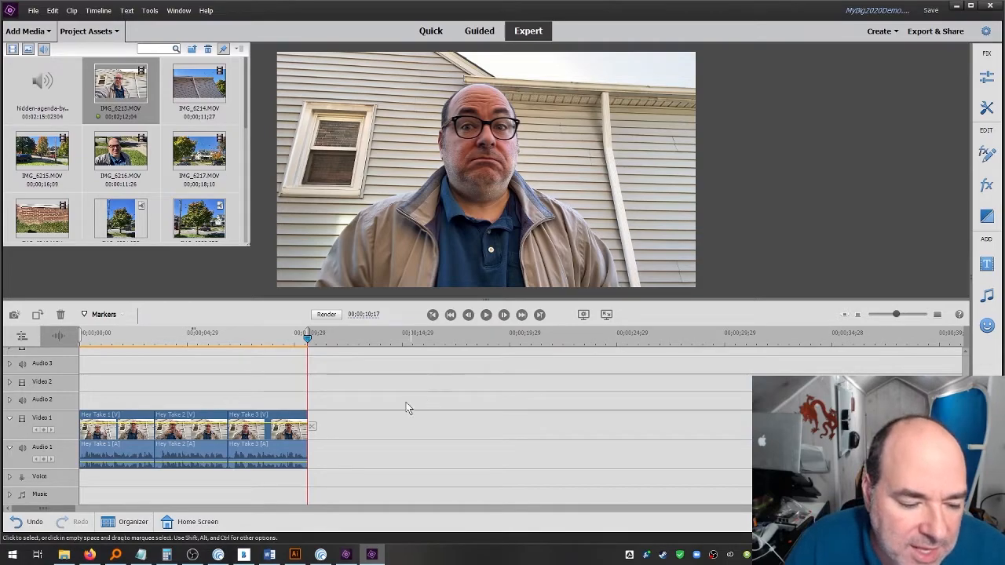
- Rearrange the clips on Video 1 into the order Hey Take 3, Hey Take 1, Hey Take 2 without gaps
drag(167, 422, 474, 443)
drag(92, 420, 371, 421)
click(253, 422)
drag(254, 422, 91, 424)
drag(398, 425, 203, 433)
drag(318, 426, 261, 433)
- Play the opening of the reordered sequence from the timeline start, and pause it
drag(113, 336, 63, 339)
click(486, 314)
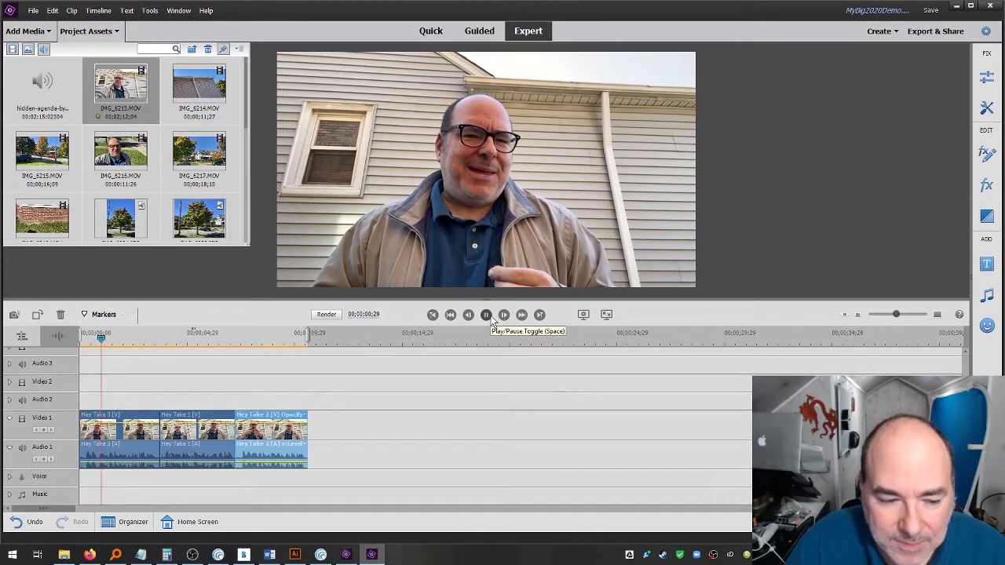
click(486, 315)
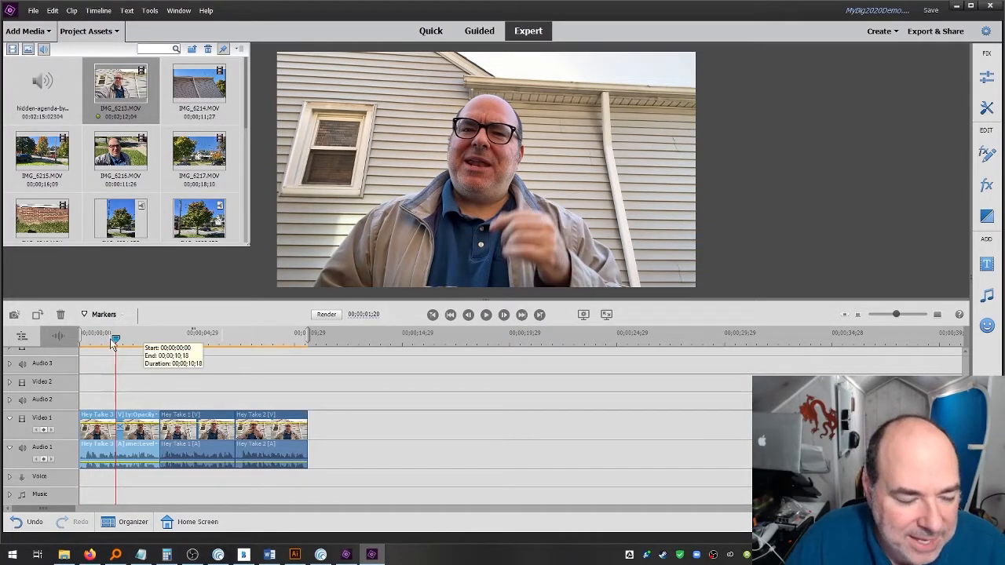
- Return the playhead to the start and render the preview of the whole sequence
drag(116, 339, 66, 355)
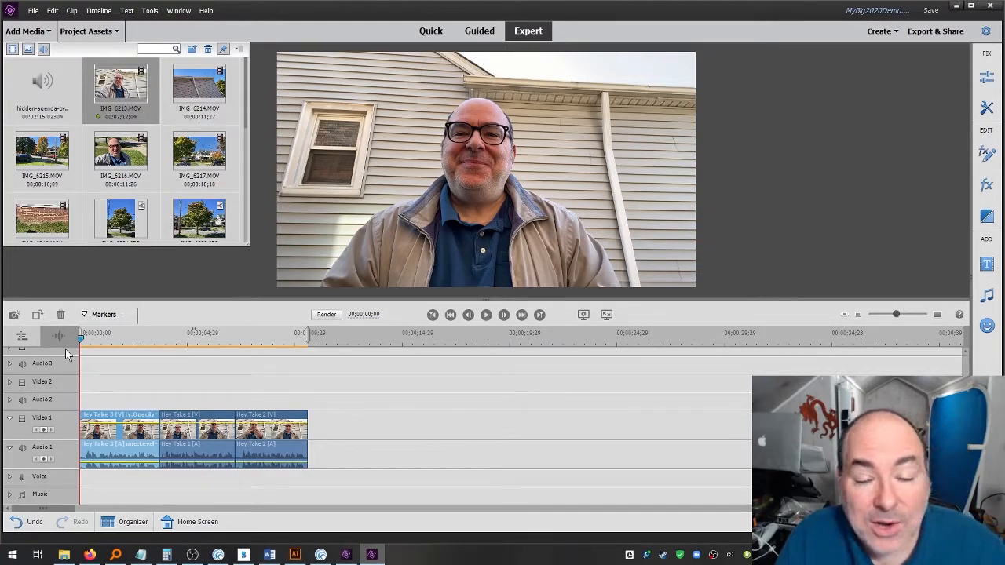
key(Return)
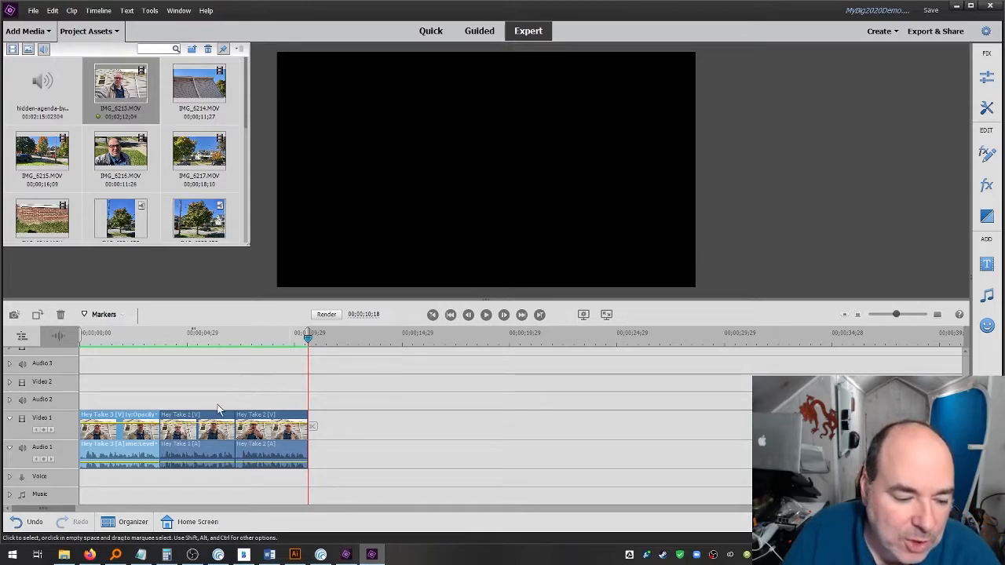
- Switch to File Explorer and examine the Video Demo folder's rendered video previews and auto-save files, and minimize the window
click(69, 555)
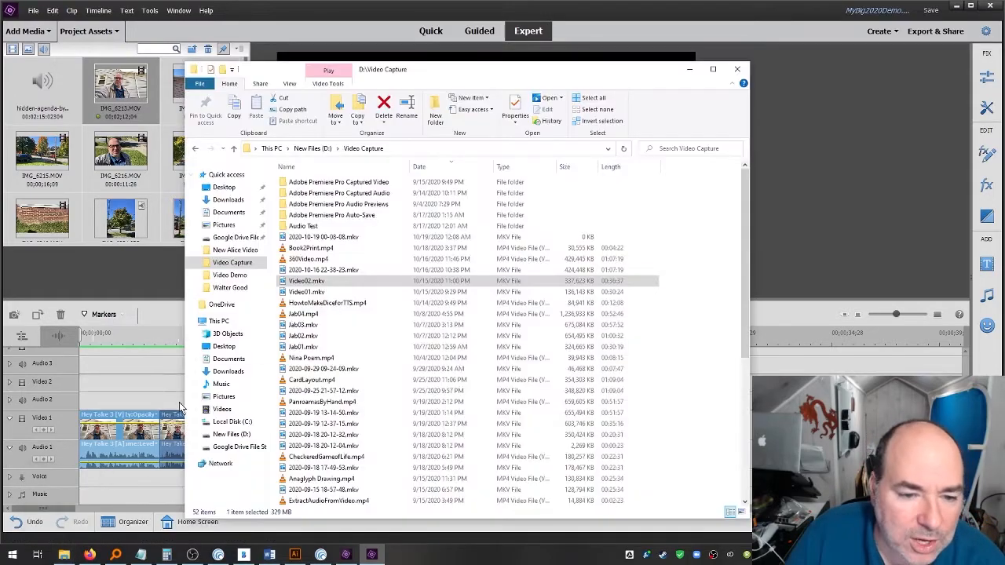
click(236, 276)
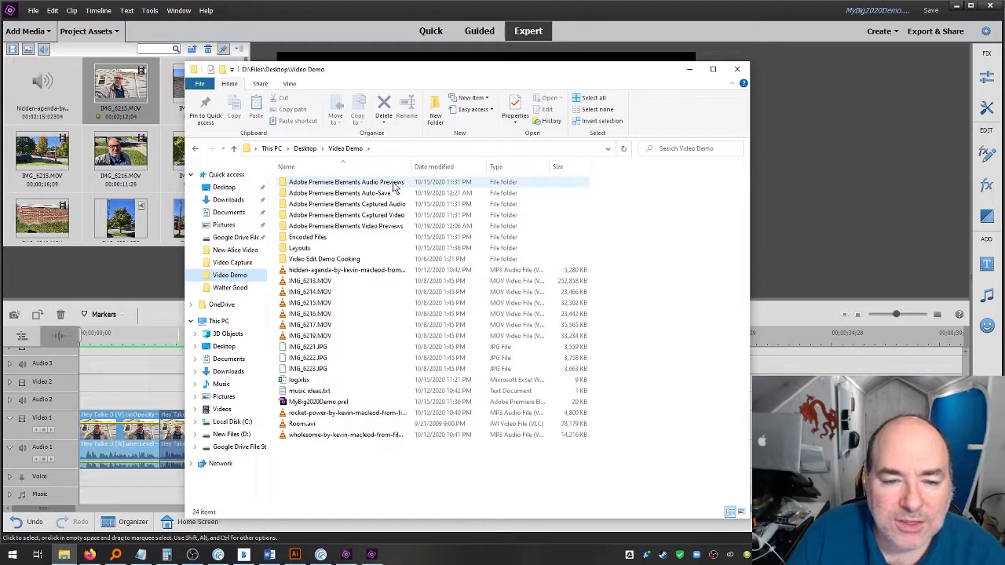
double_click(395, 226)
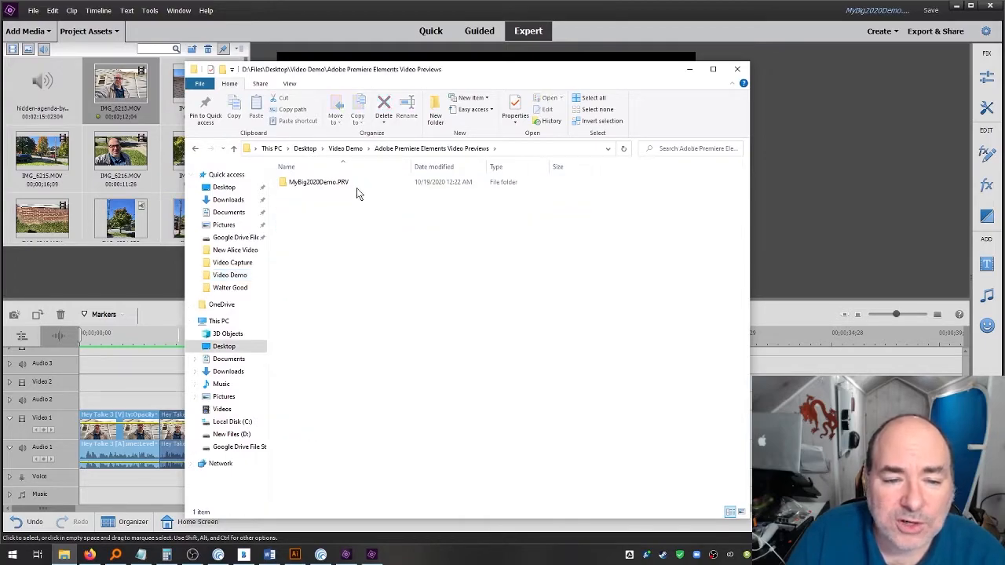
double_click(349, 182)
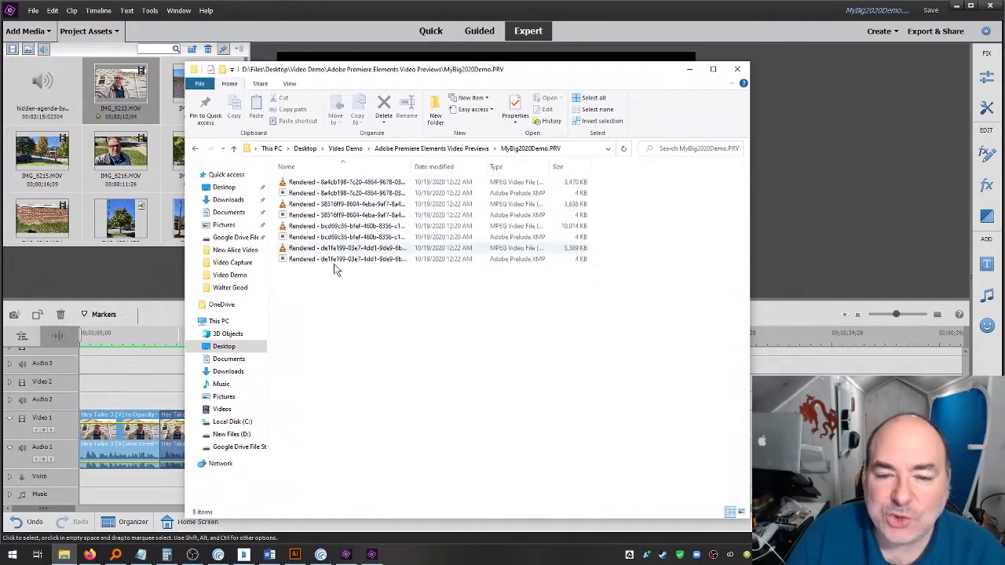
click(197, 149)
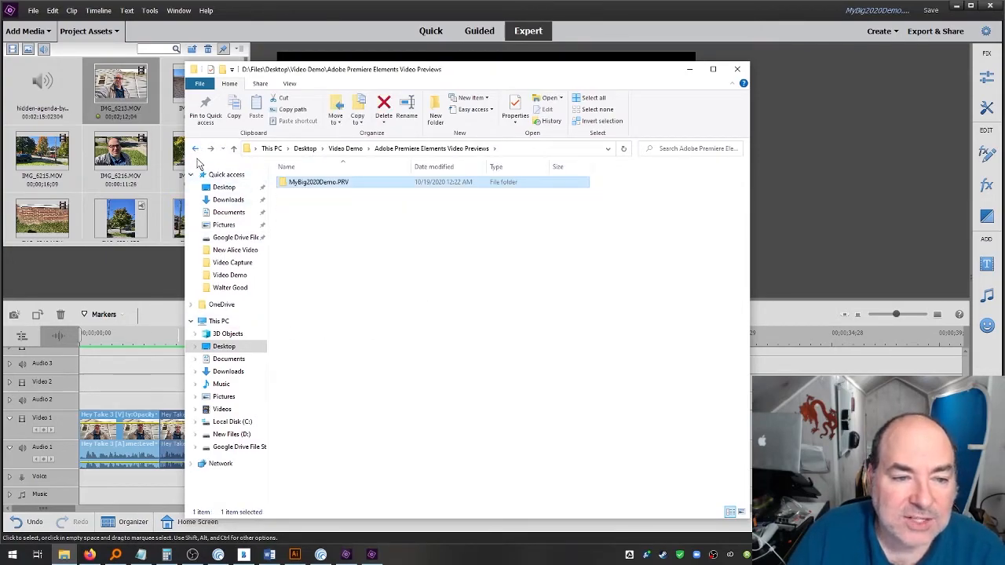
click(197, 151)
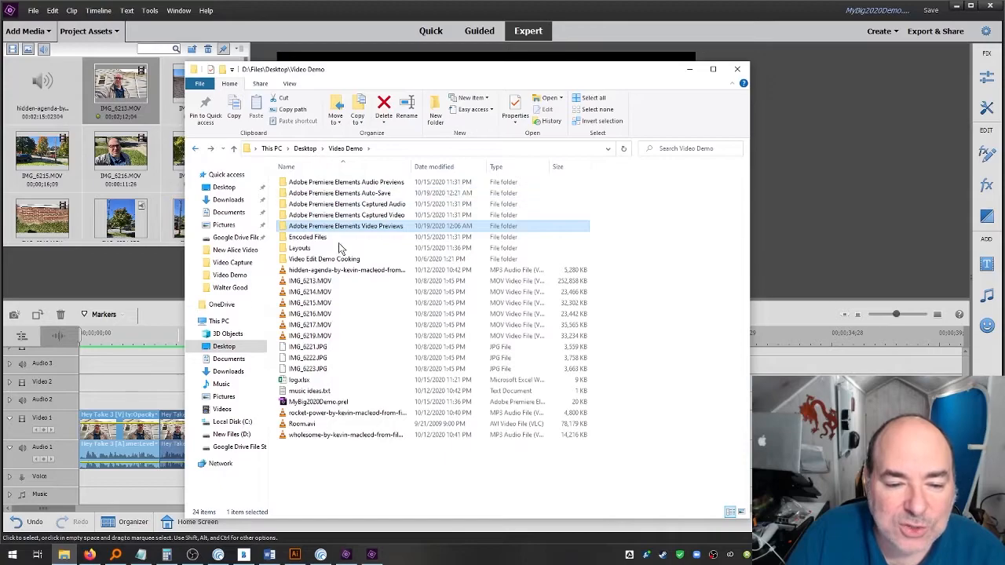
double_click(380, 194)
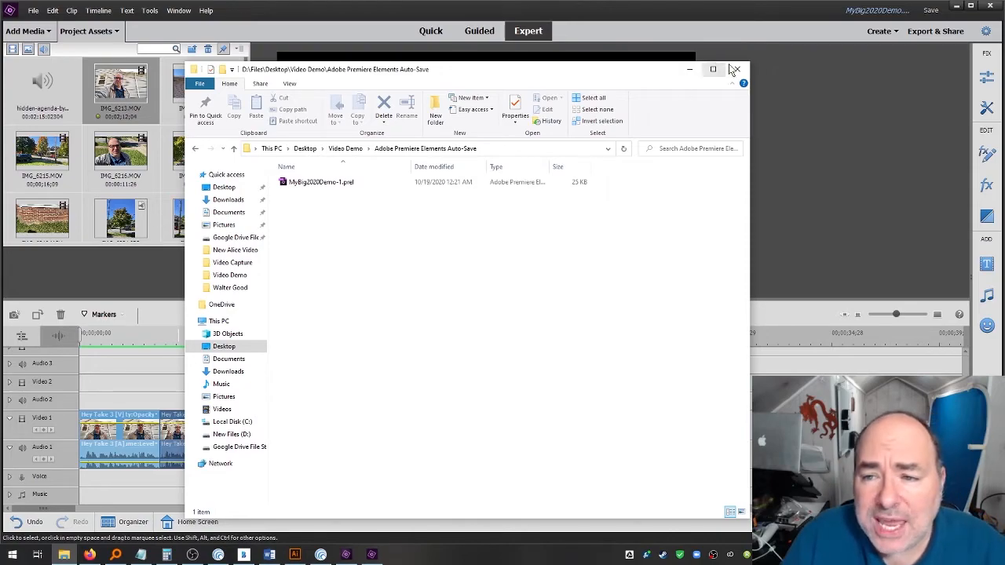
click(352, 148)
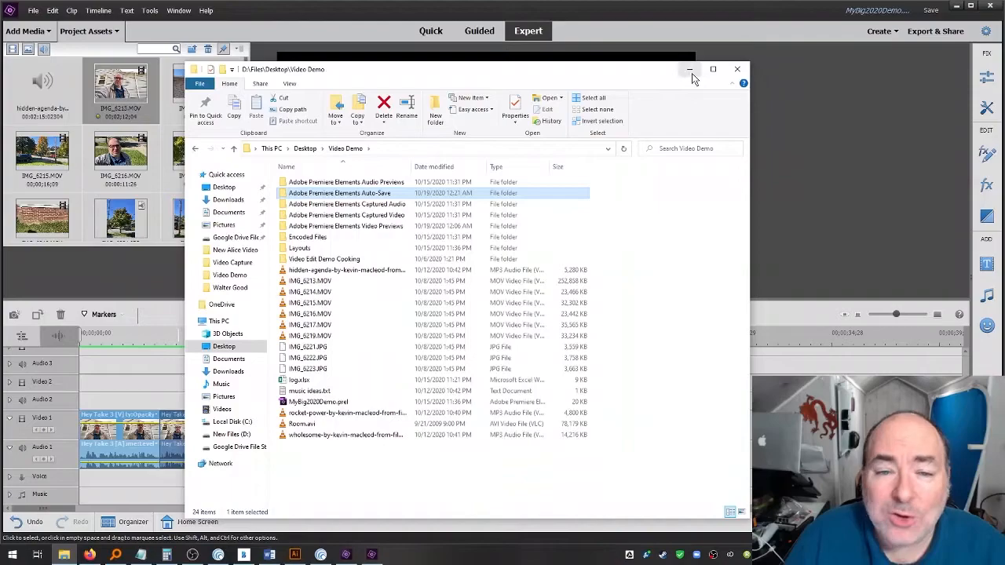
click(691, 72)
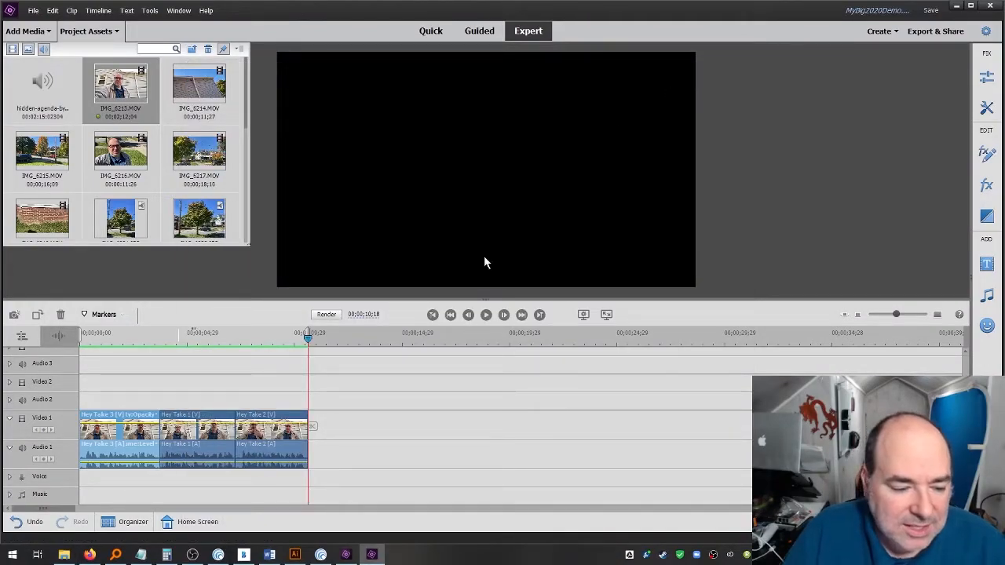
- Move Hey Take 1 behind Hey Take 2 on Video 1 and delete the two empty gaps
mouse_move(65, 555)
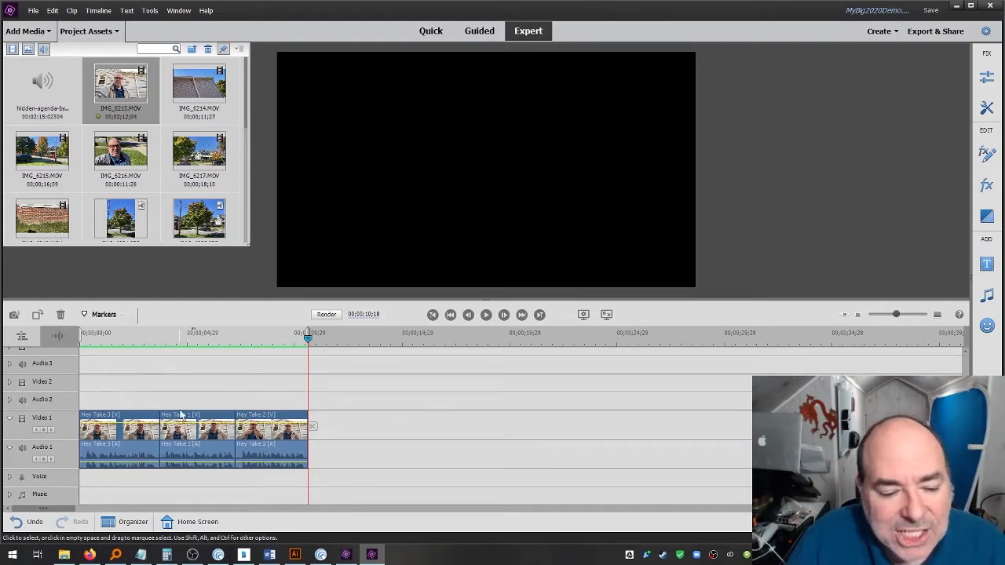
drag(179, 420, 392, 433)
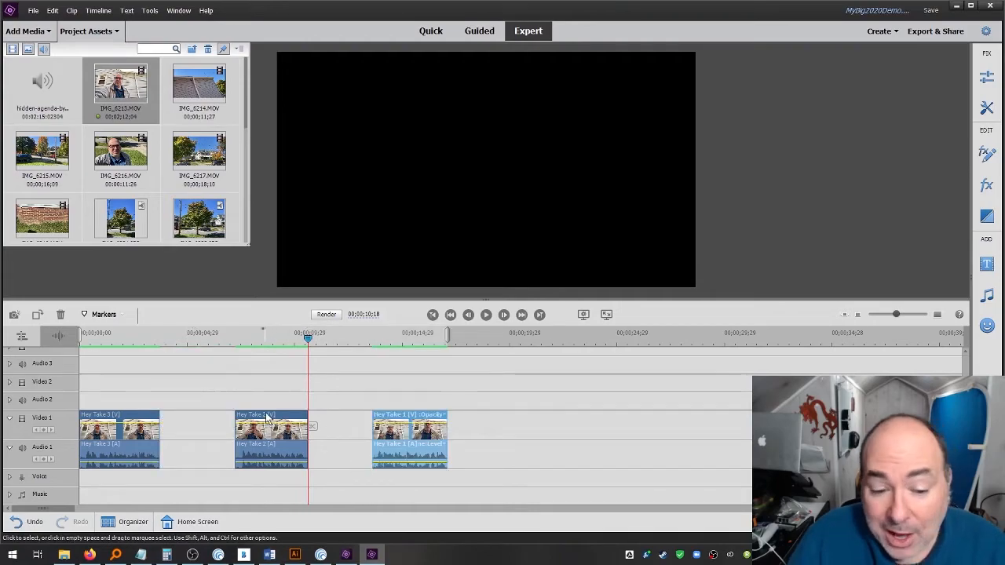
click(213, 417)
key(Delete)
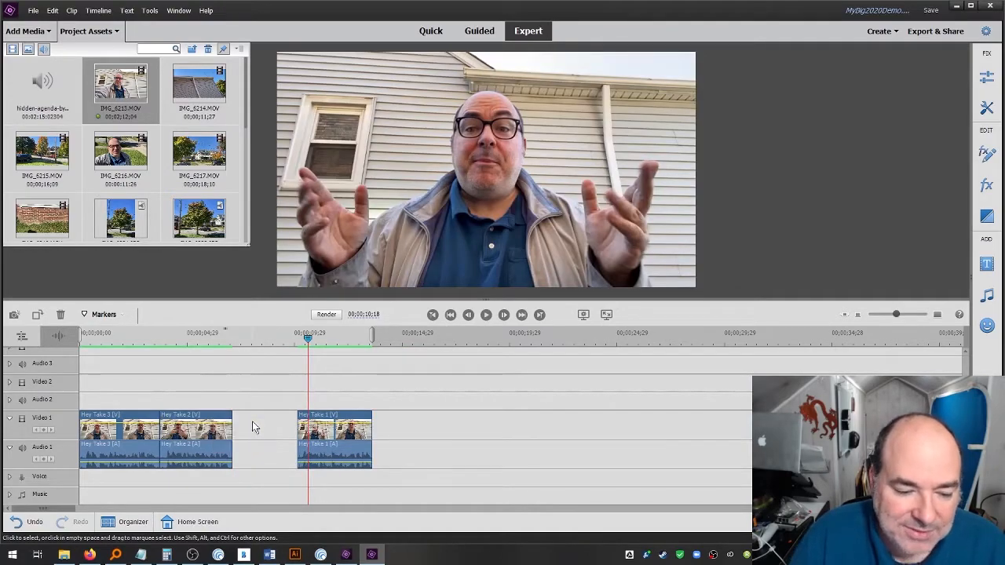
click(253, 426)
key(Delete)
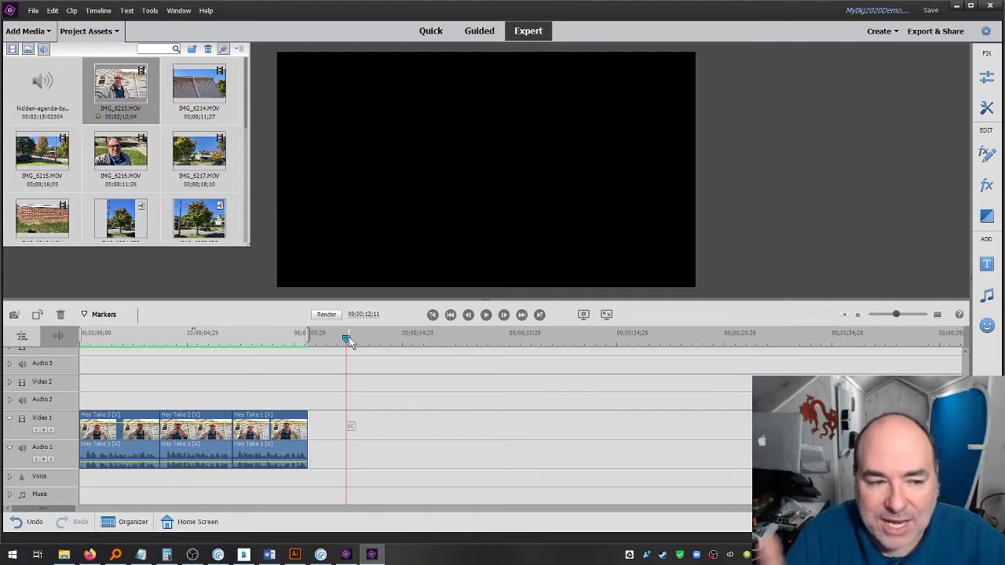
- Delete the Hey Take 2 clip and move Hey Take 1 further along Video 1, leaving a gap after Hey Take 3
click(196, 418)
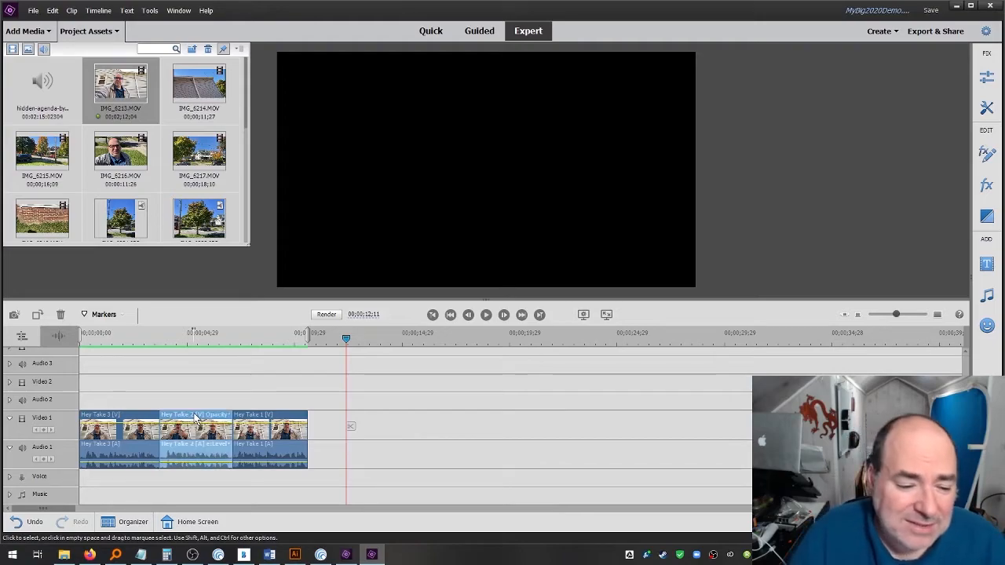
key(Delete)
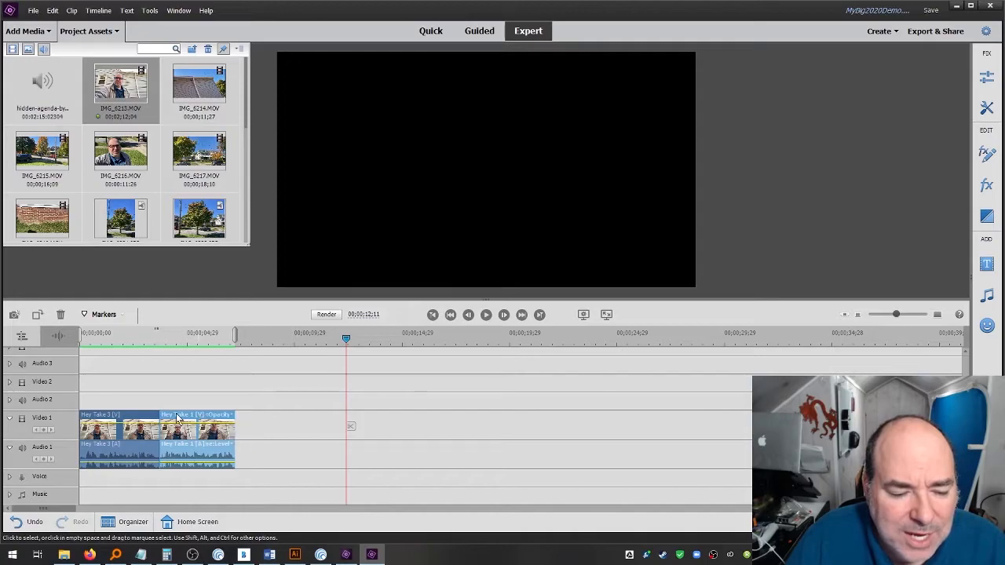
drag(187, 424, 290, 425)
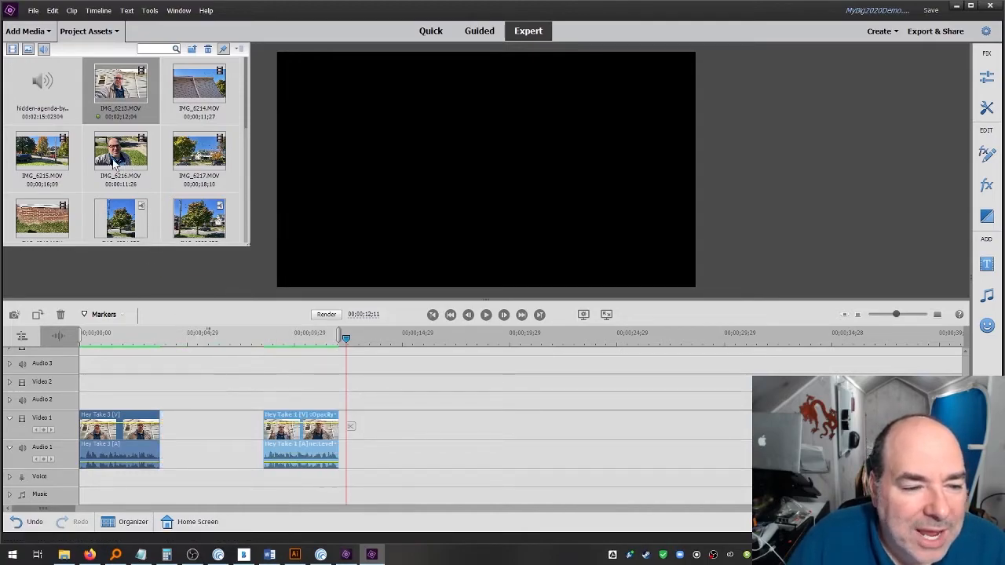
- Add IMG_6216.MOV to Video 1 after Hey Take 1, starting at 00;00;16;04, and play it from its beginning
drag(114, 164, 430, 383)
click(432, 341)
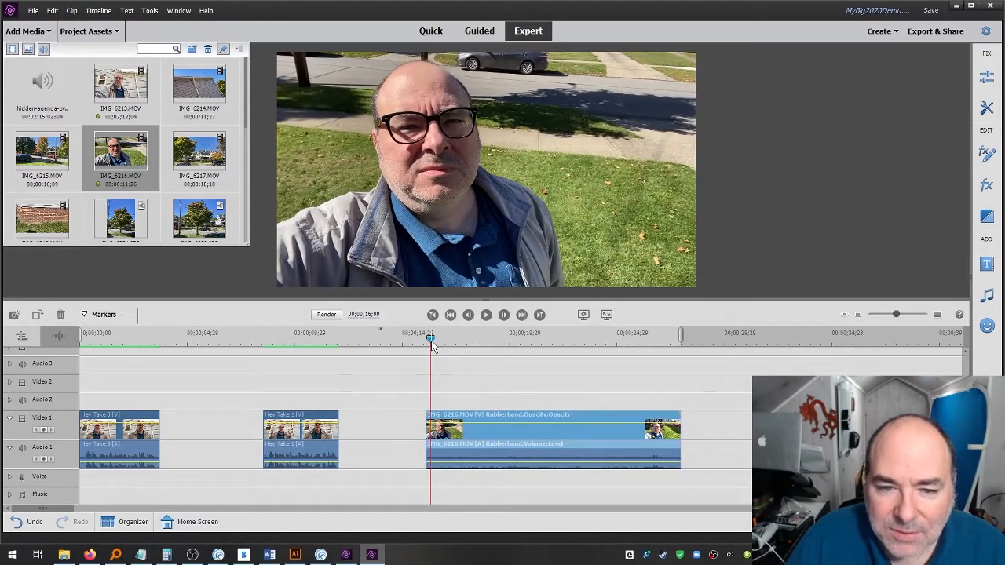
key(space)
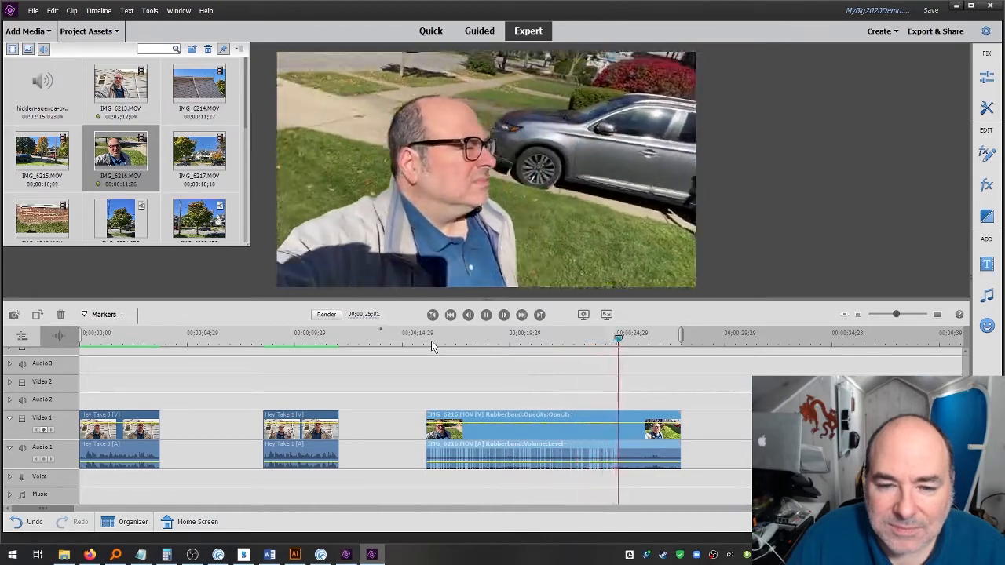
click(430, 338)
drag(430, 340, 424, 338)
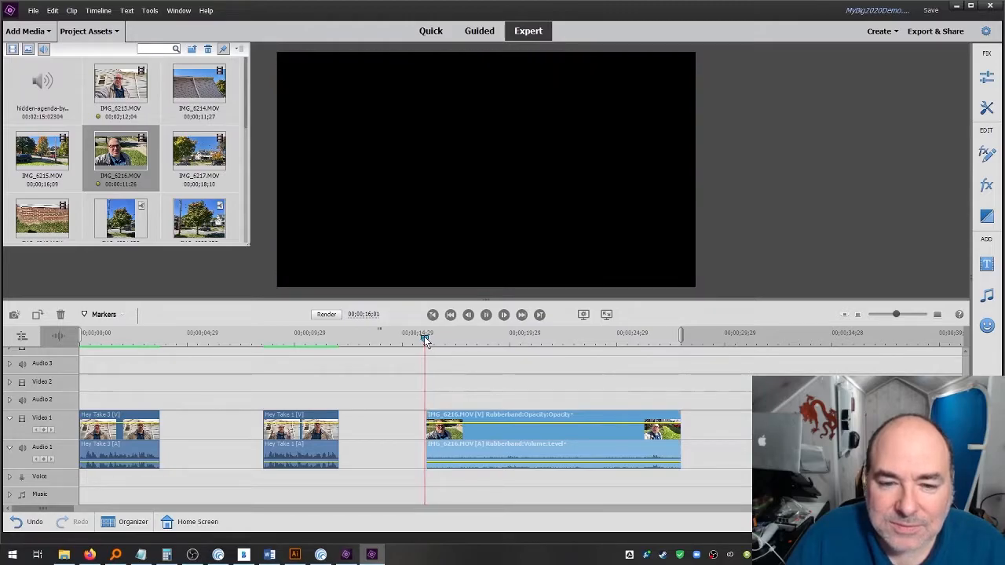
key(space)
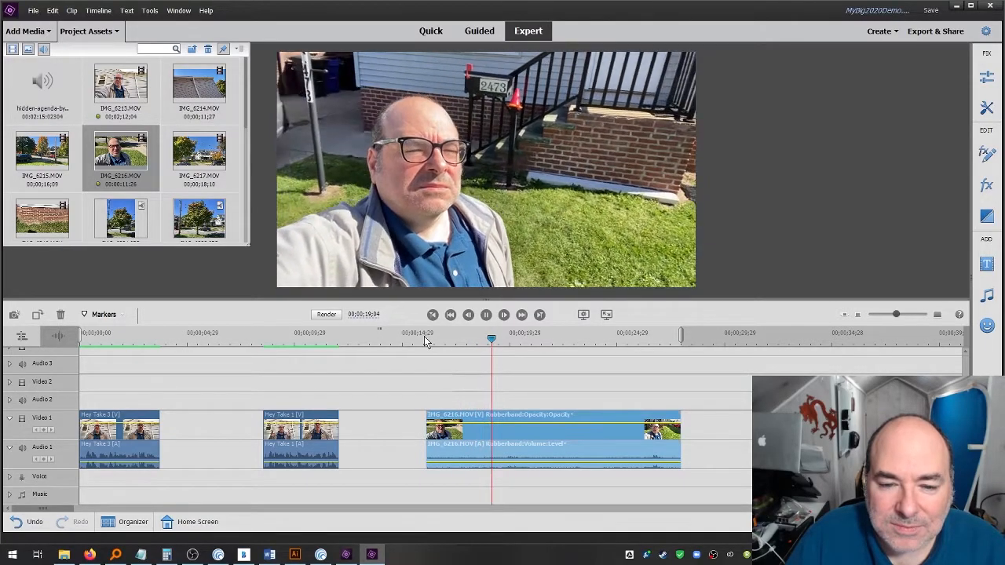
- Stop playback at 00;00;20;12, trim the end of IMG_6216.MOV to the playhead, and extend it to a 00;00;05;08 duration
key(space)
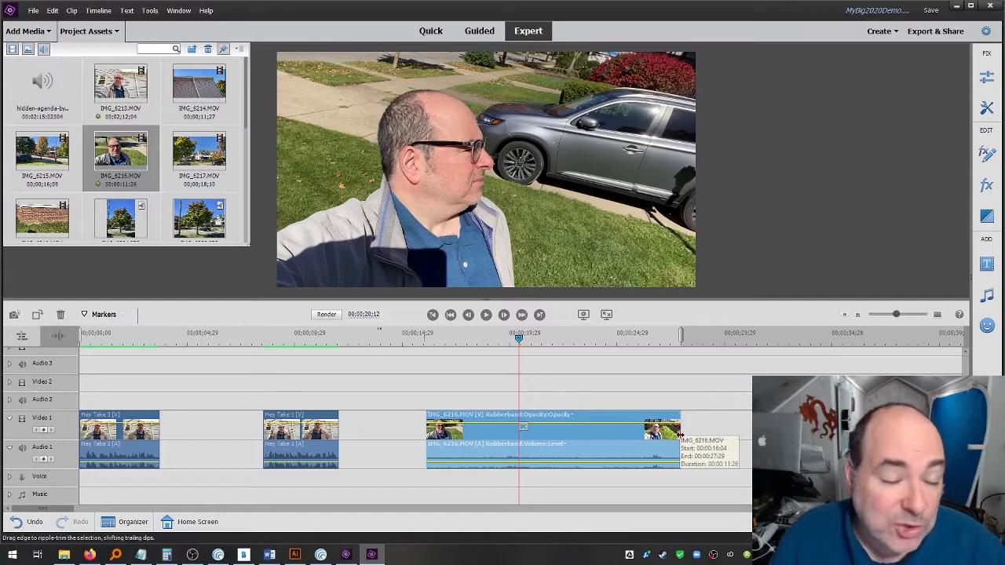
drag(665, 444, 519, 445)
drag(410, 333, 422, 337)
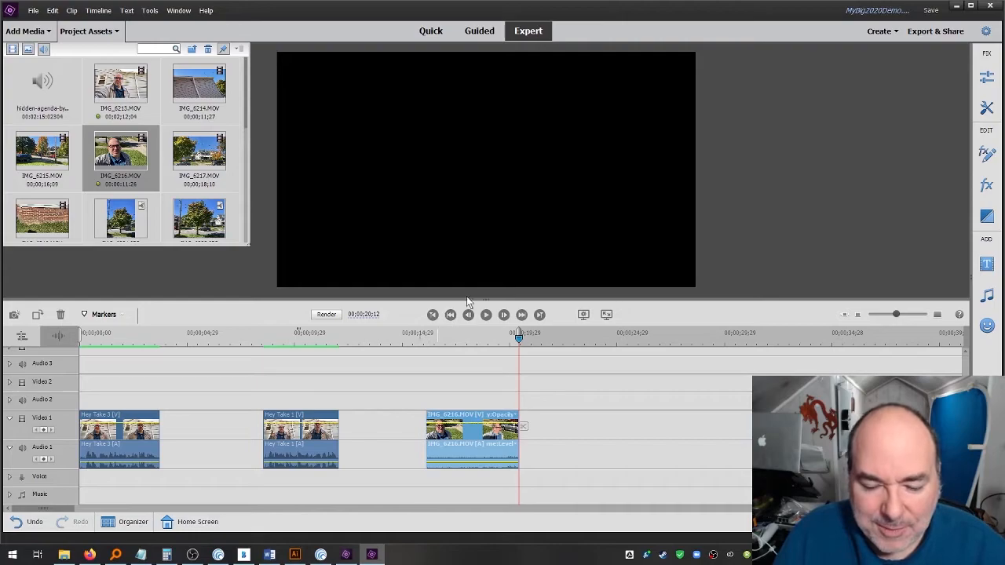
drag(521, 440, 541, 438)
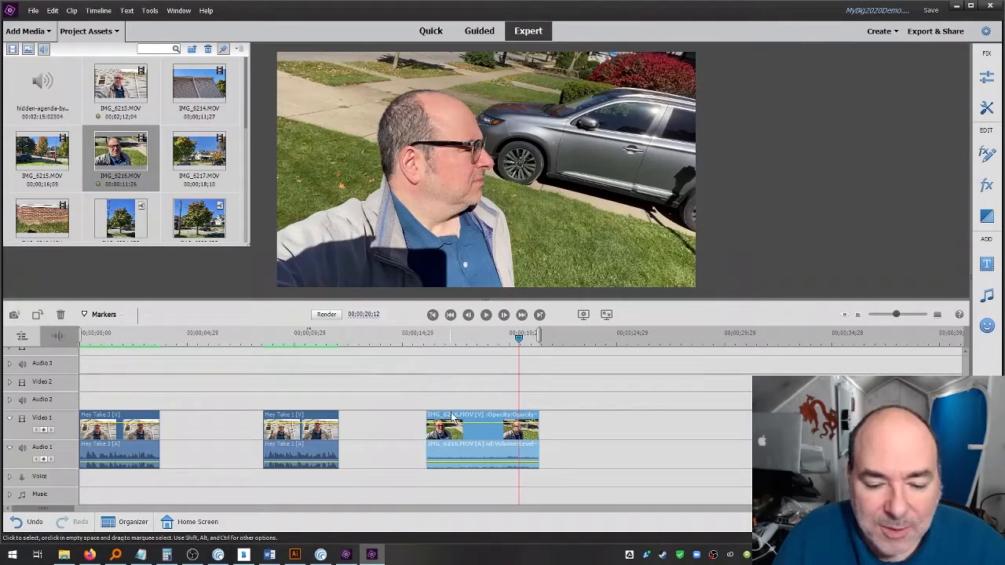
- Move IMG_6216.MOV aside onto Video 2, try extending the end of Hey Take 1, and undo the extension
drag(451, 421, 687, 415)
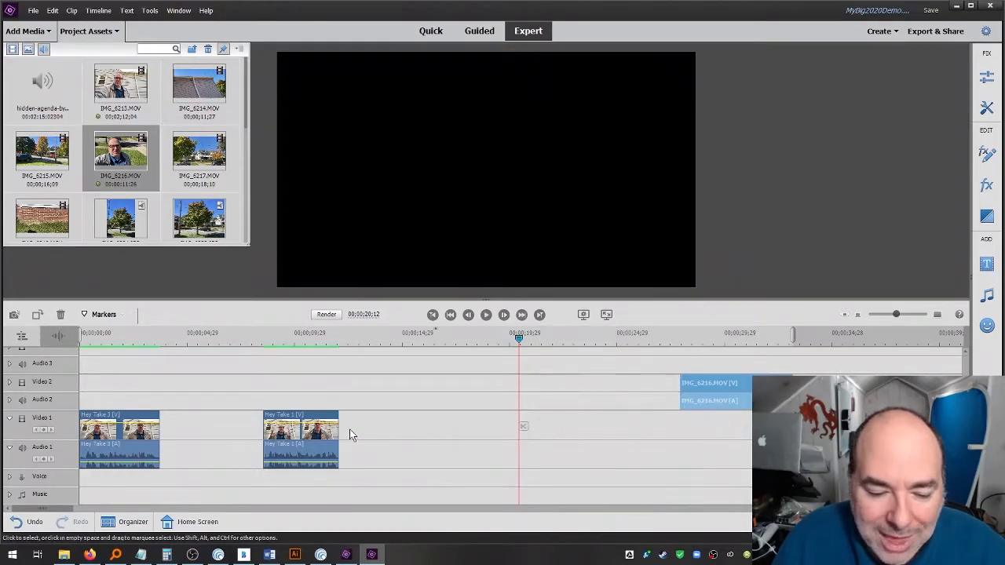
drag(339, 428, 817, 441)
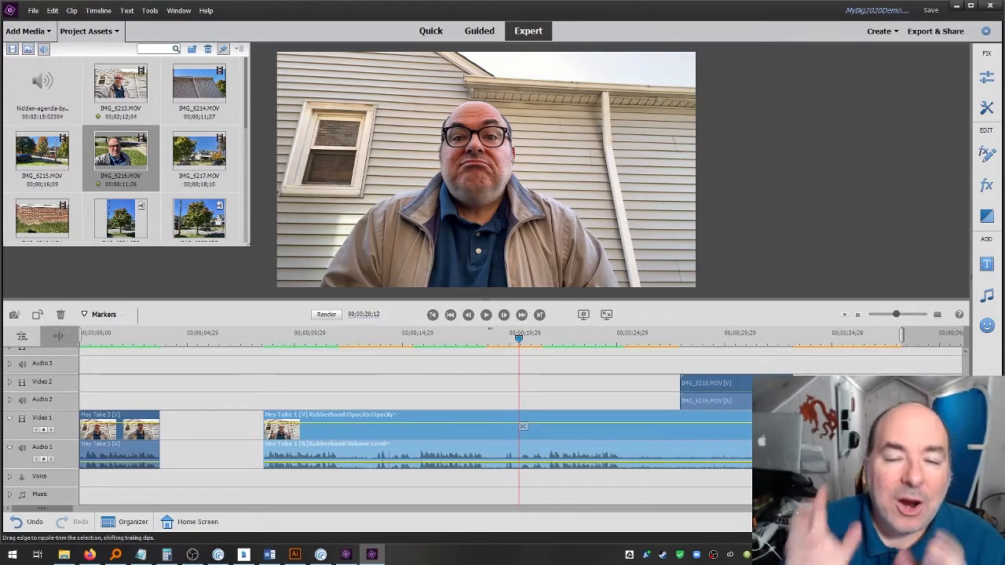
key(ctrl+z)
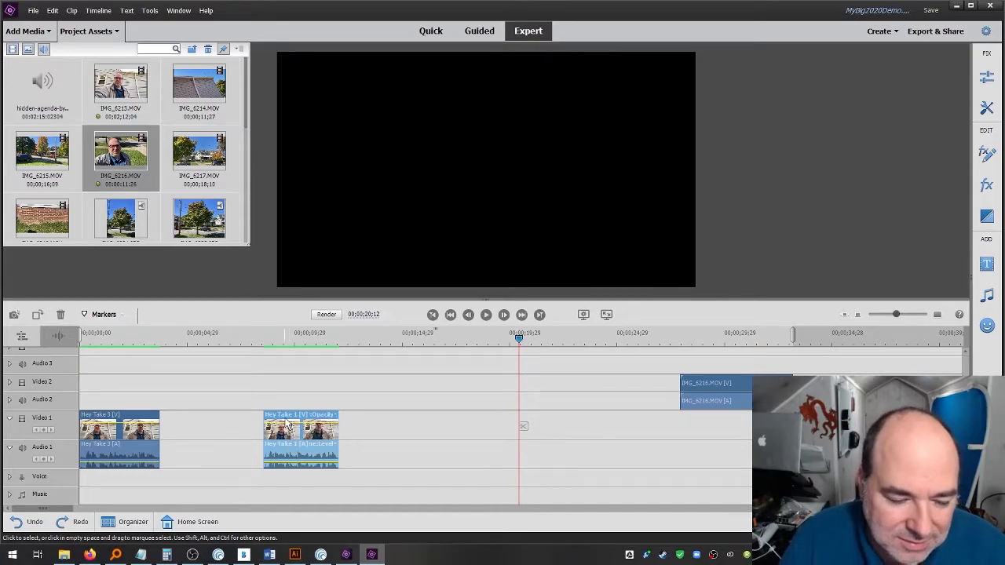
- Delete Hey Take 1 and move IMG_6216.MOV onto Video 1 at 00;00;05;22, leaving a gap after Hey Take 3
key(Delete)
drag(629, 385, 227, 442)
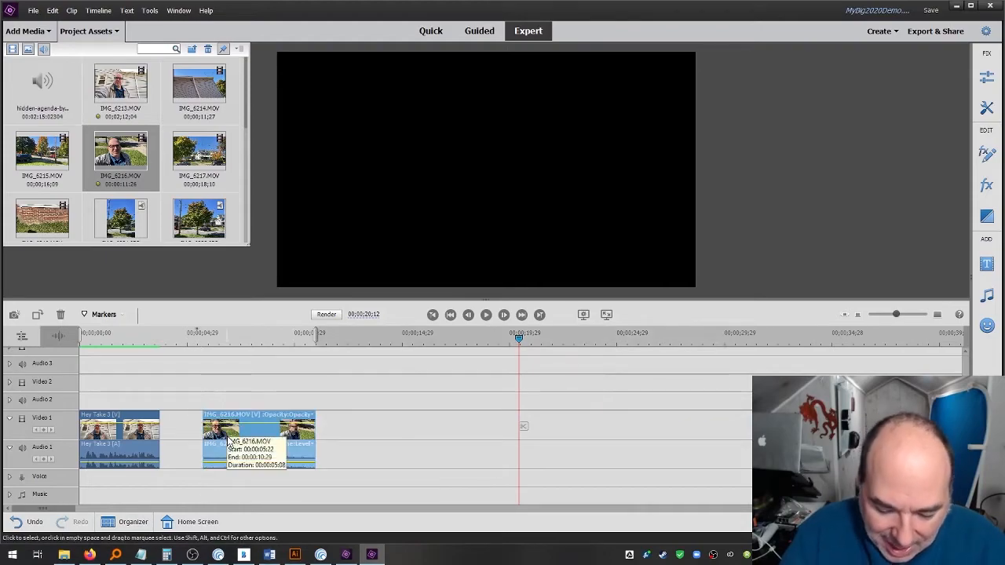
- Play the sequence from the beginning across the gap into IMG_6216.MOV, and select the Hey Take 3 clip
key(Home)
key(space)
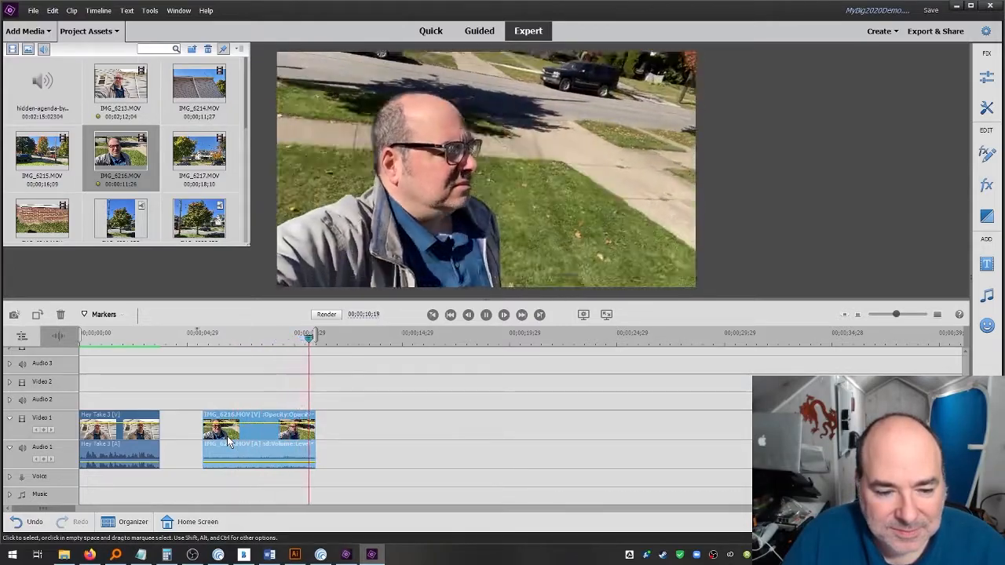
key(space)
click(144, 465)
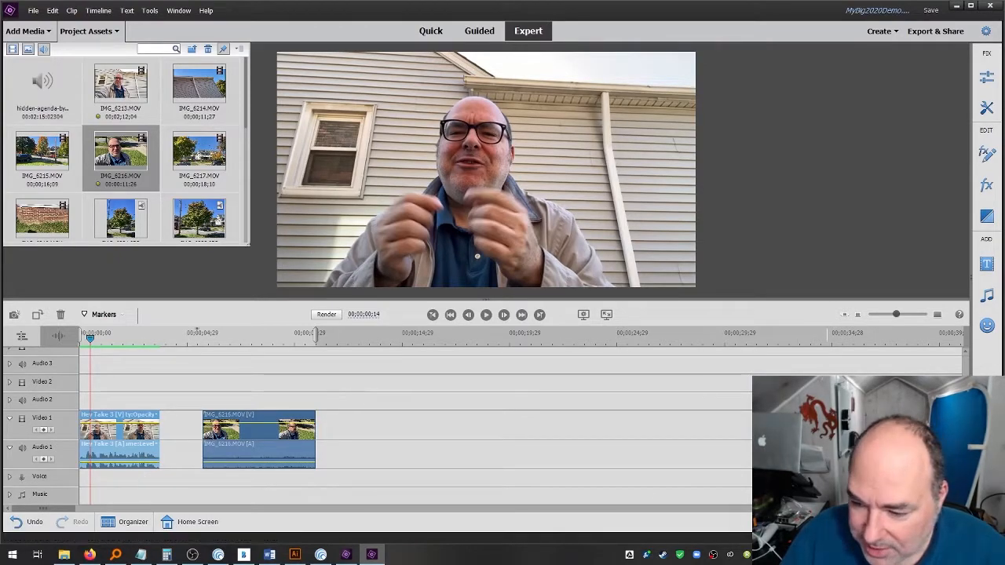
- Enlarge the timeline scale and play the opening of Hey Take 3 twice to examine where the pointing gesture occurs
drag(896, 315, 904, 315)
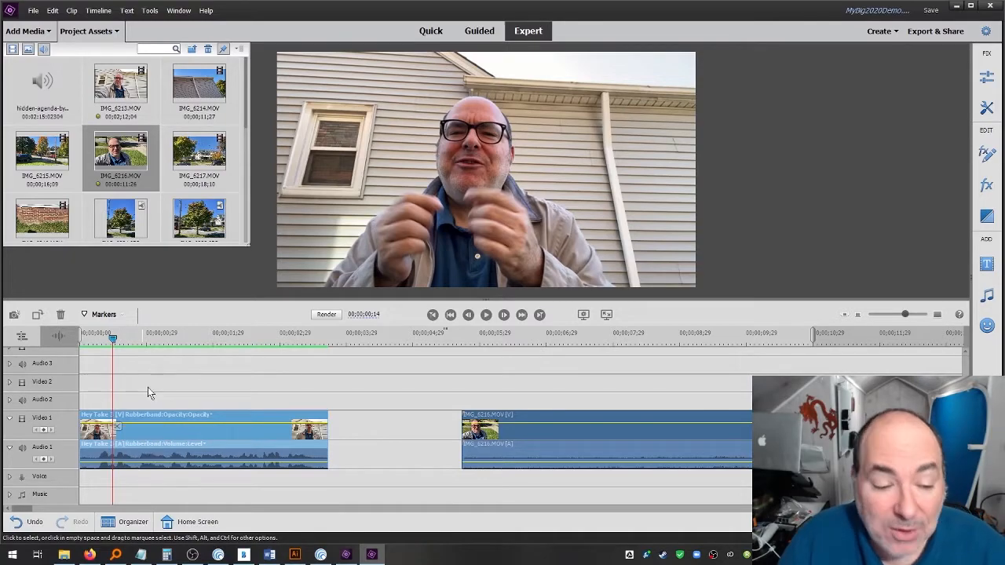
key(space)
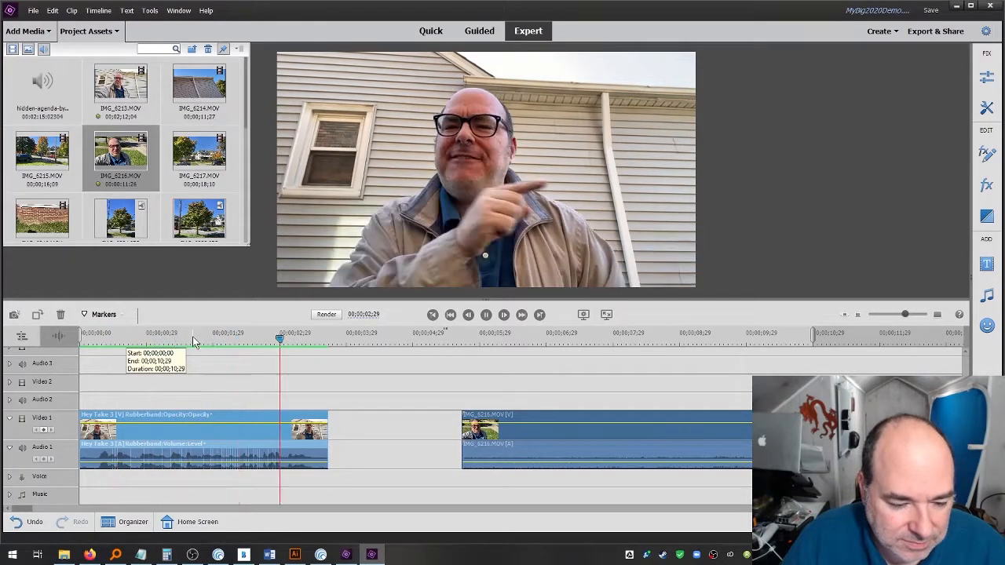
drag(318, 339, 140, 345)
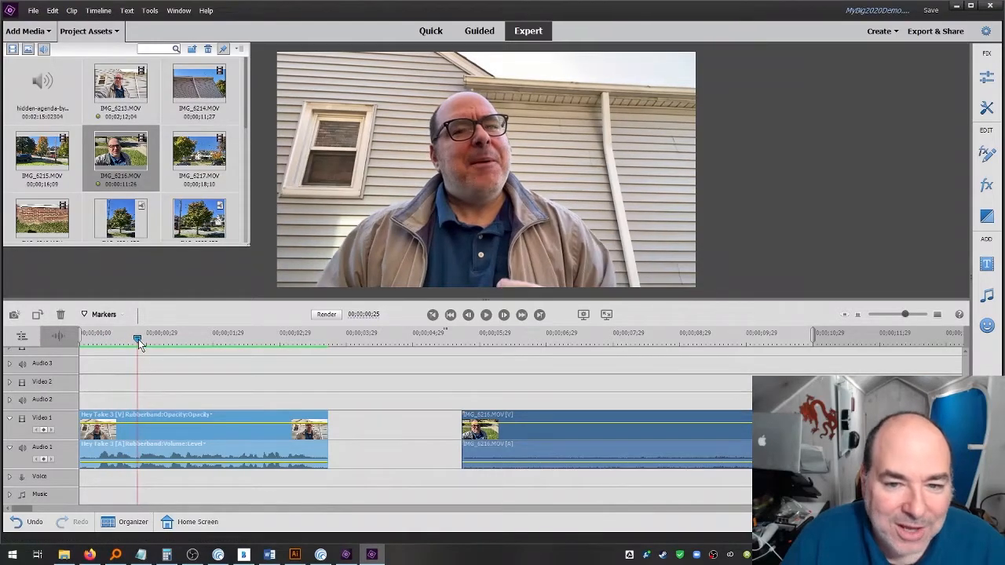
key(space)
key(space)
- Insert IMG_6216.MOV into the middle of Hey Take 3 at 00;00;03;00 on Video 1, splitting the take
click(218, 343)
drag(218, 346, 286, 362)
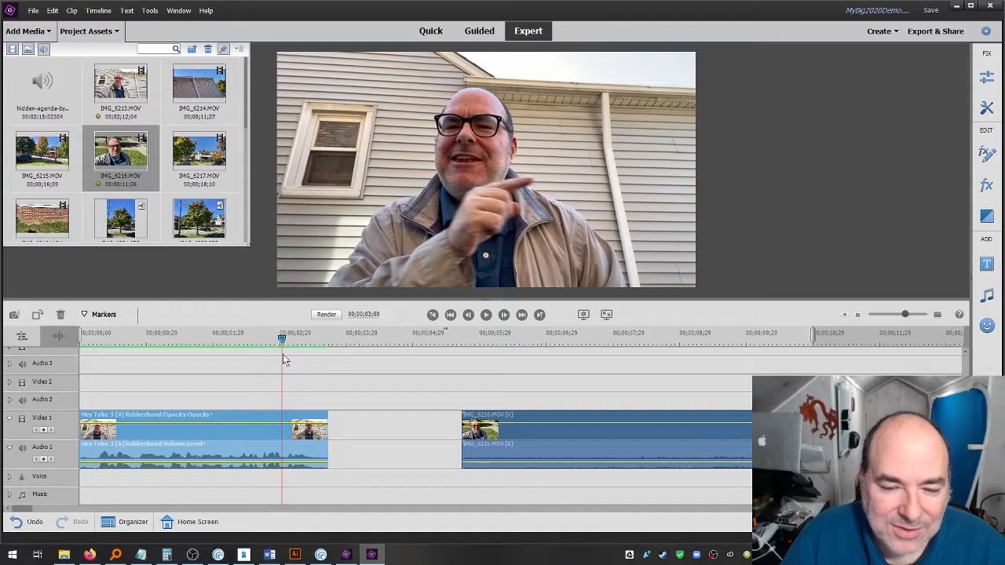
drag(285, 360, 279, 353)
click(280, 353)
drag(301, 432, 343, 433)
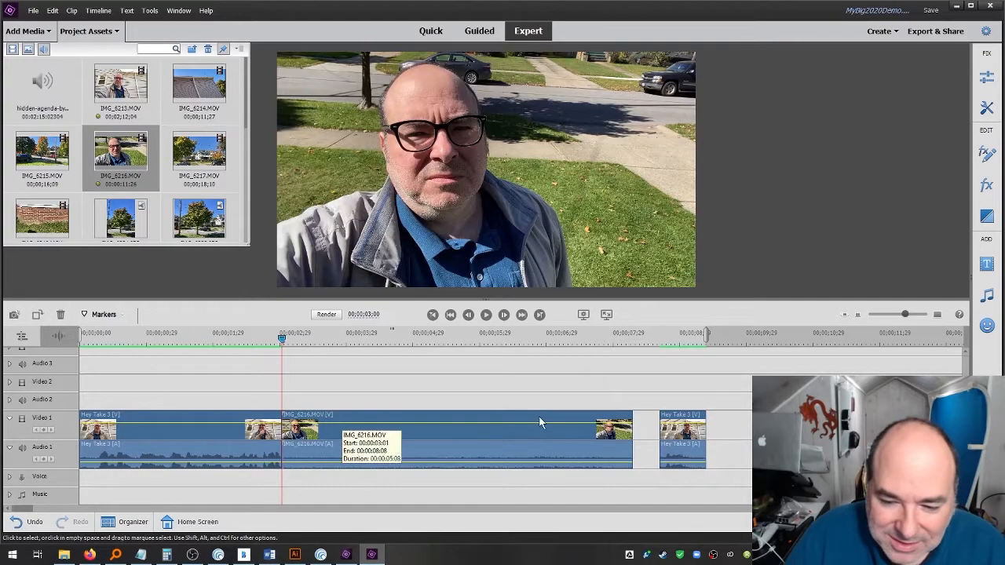
- Close the gap between IMG_6216.MOV and the remaining part of Hey Take 3, and play the sequence from the beginning
click(648, 435)
key(Delete)
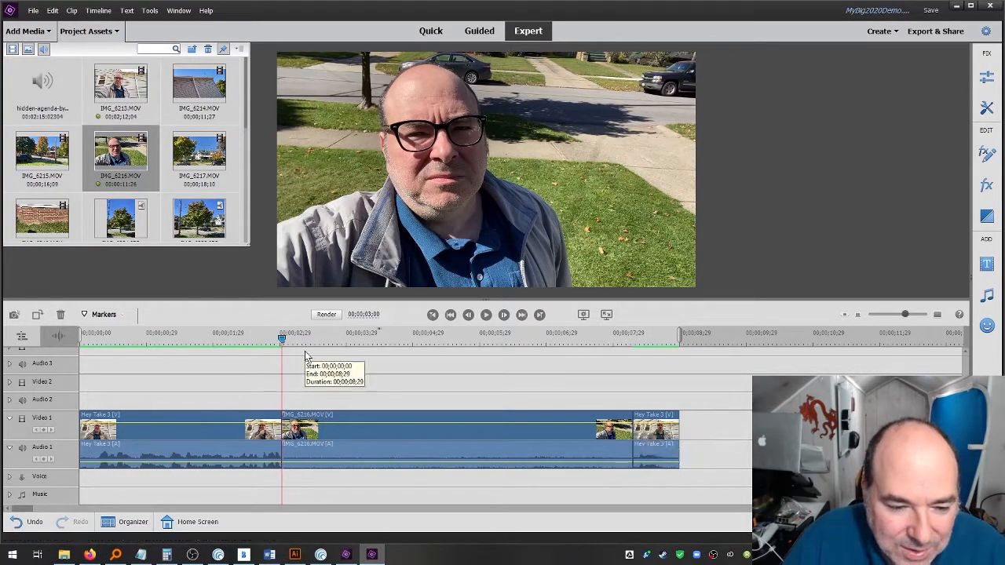
key(Home)
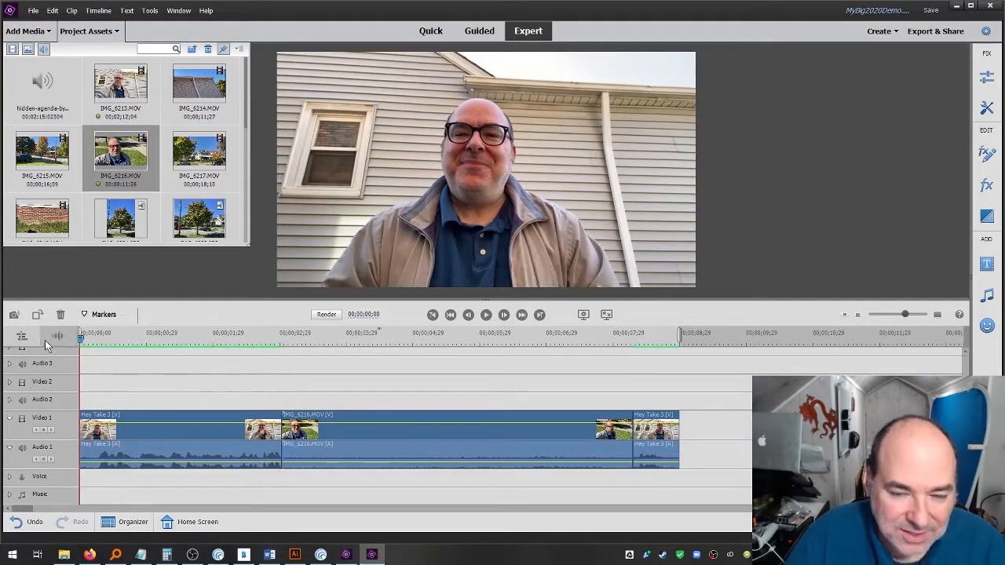
key(space)
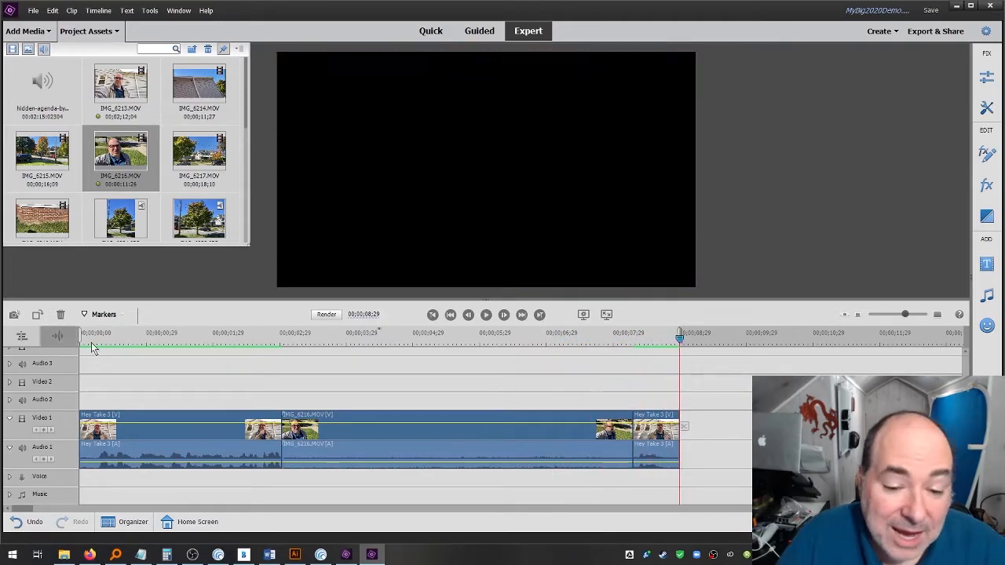
- Split IMG_6216.MOV at 00;00;05;28, delete its second part while closing the gap, and play the sequence from the start
click(288, 344)
drag(285, 340, 478, 326)
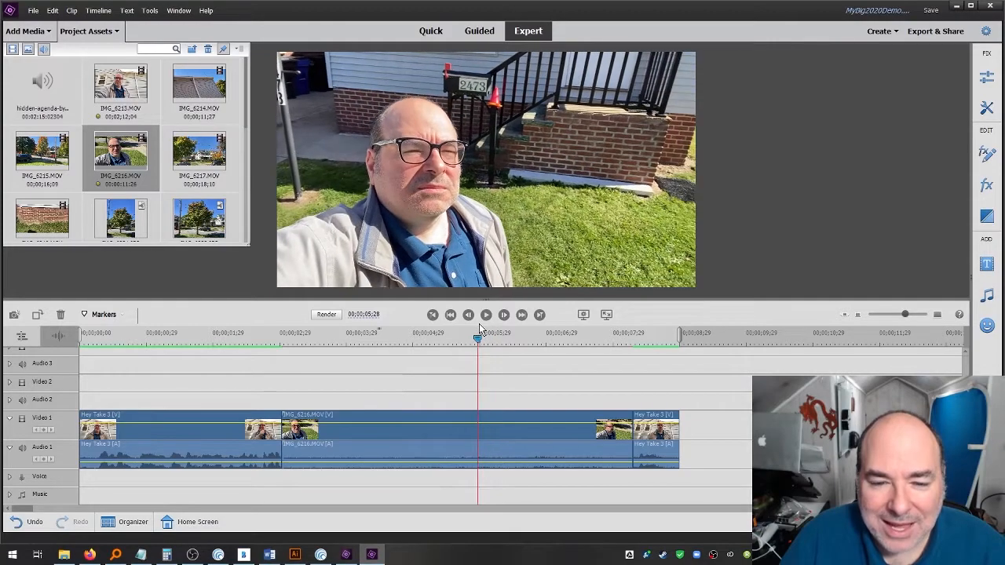
click(480, 429)
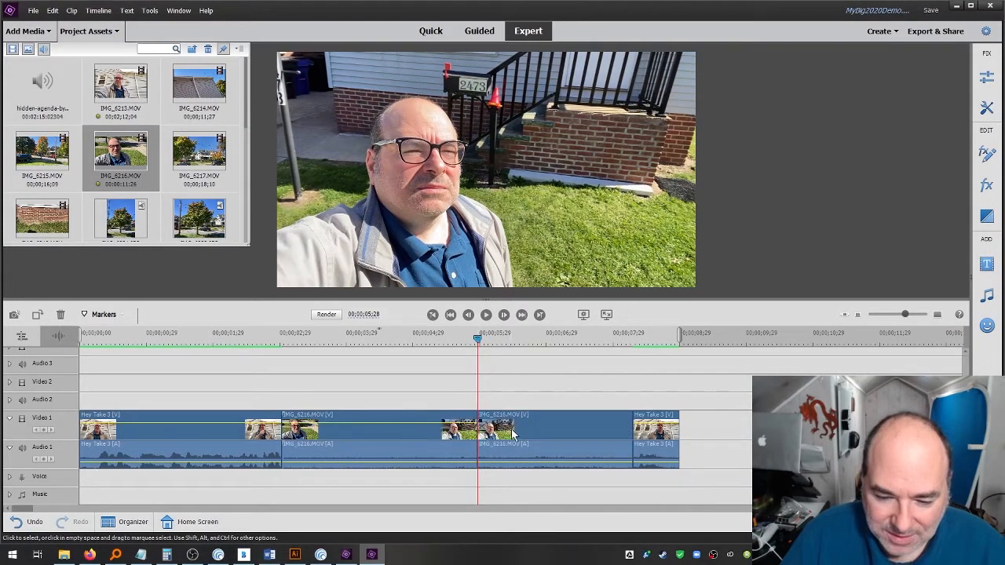
click(510, 430)
key(Delete)
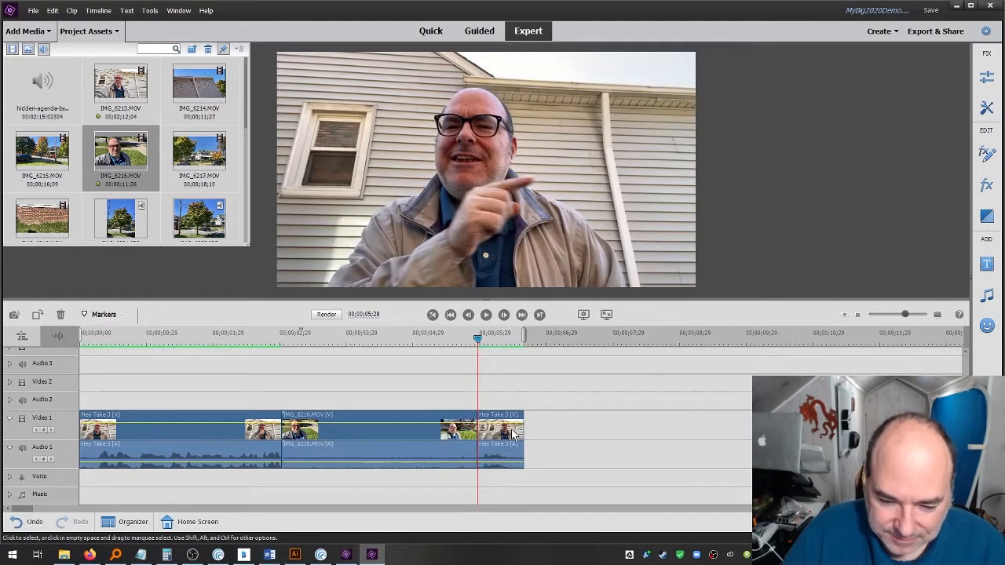
drag(105, 339, 57, 337)
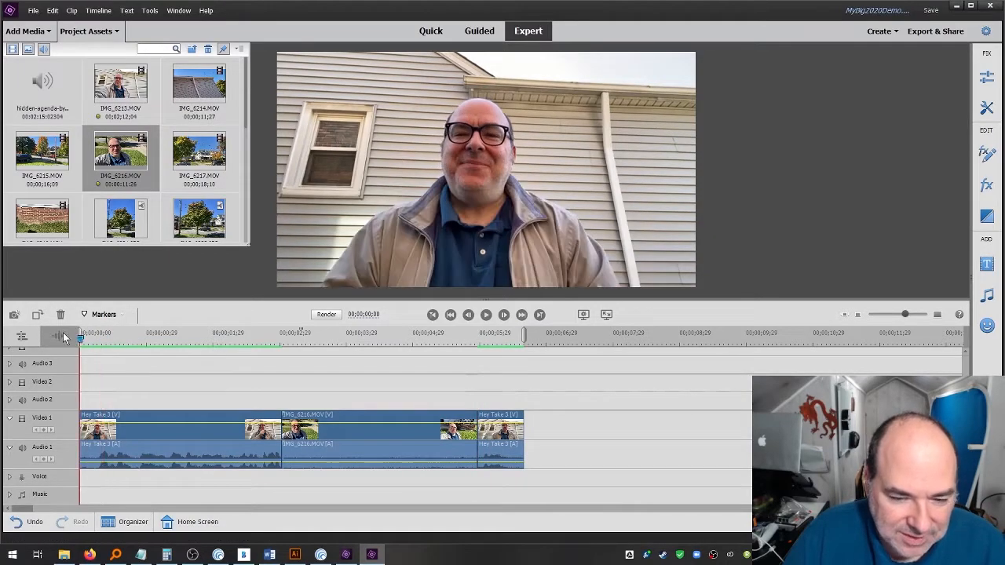
click(485, 315)
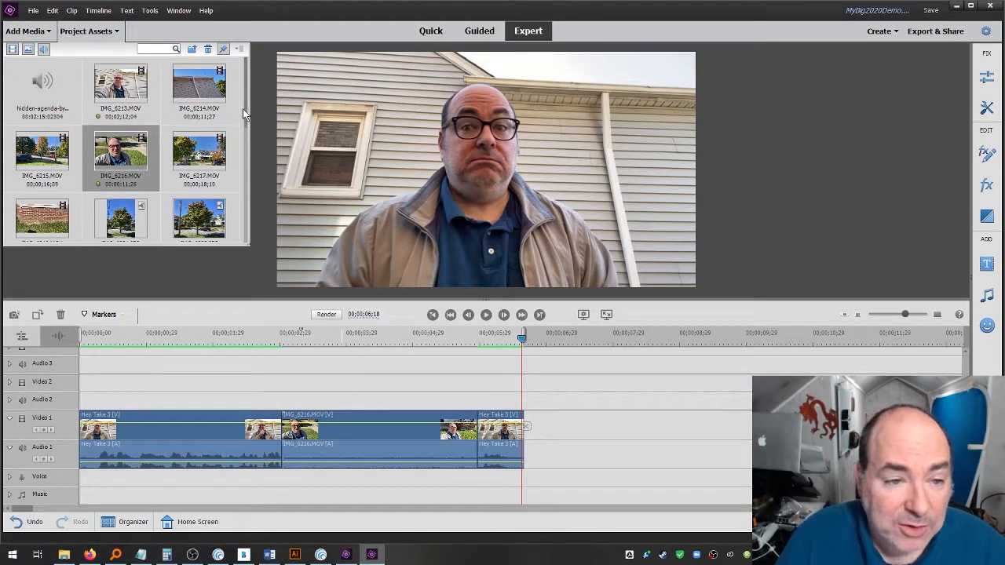
- Add the still IMG_6223.JPG to Video 1 directly after the last Hey Take 3 clip and scrub through it
drag(244, 107, 247, 137)
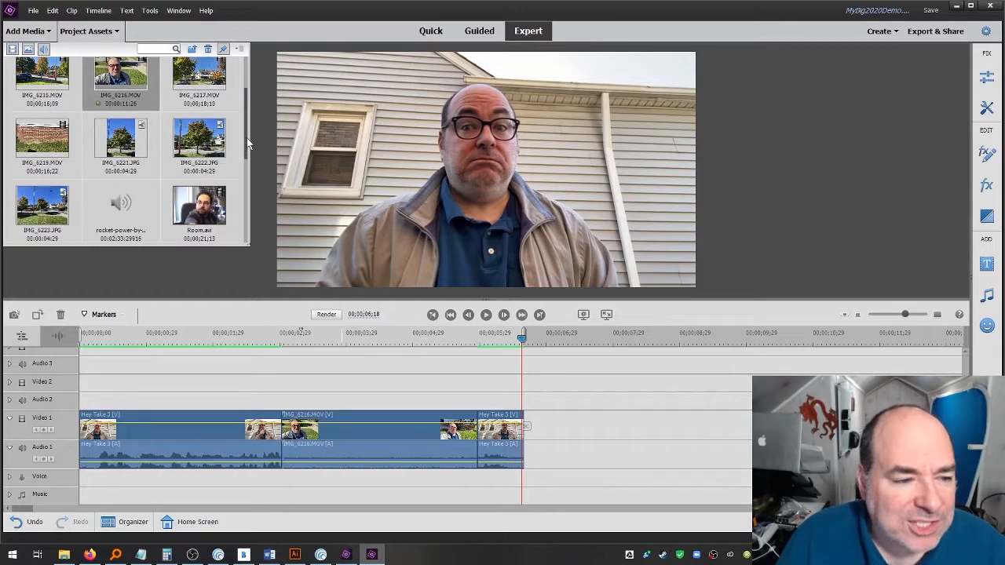
click(39, 202)
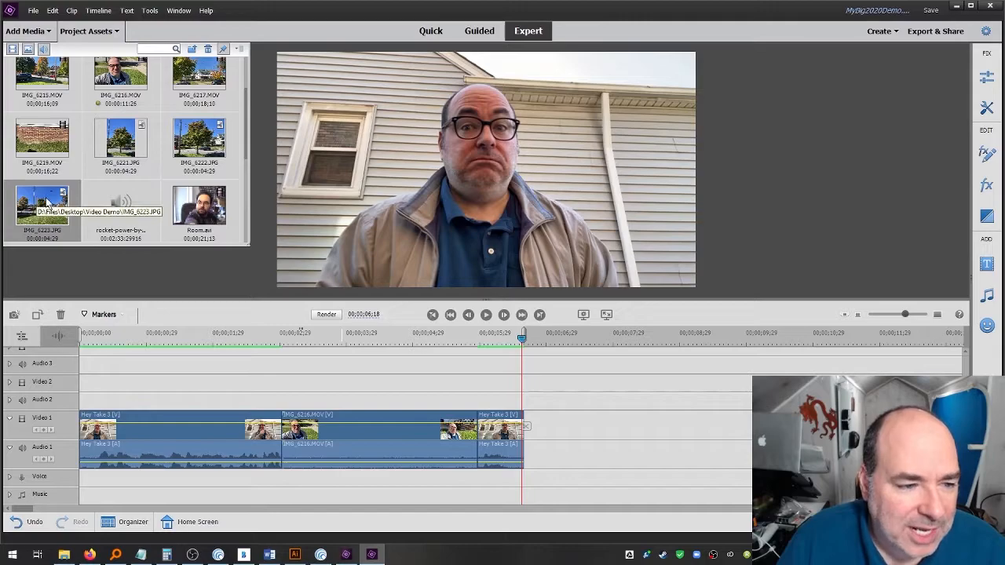
drag(511, 322, 535, 440)
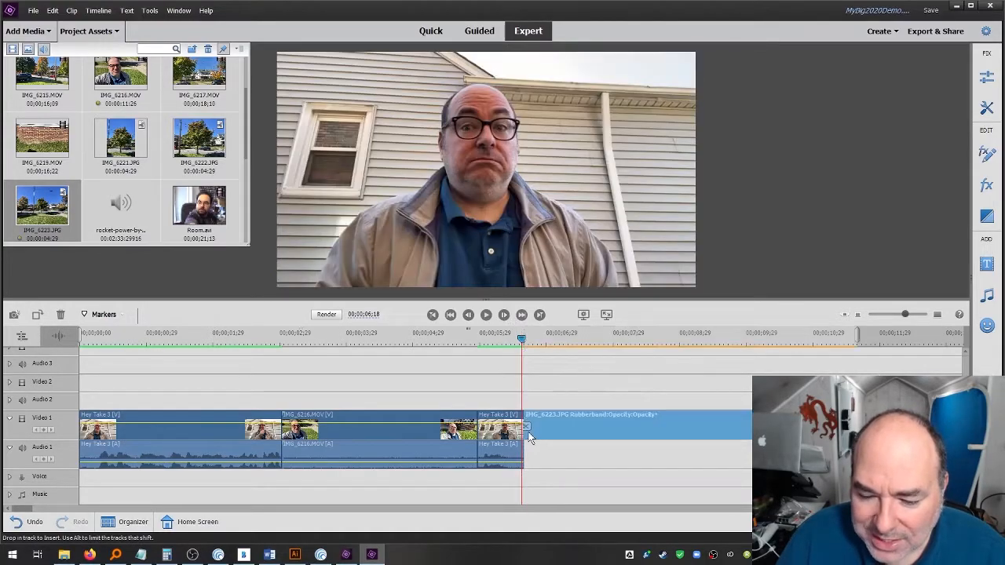
drag(591, 334, 600, 339)
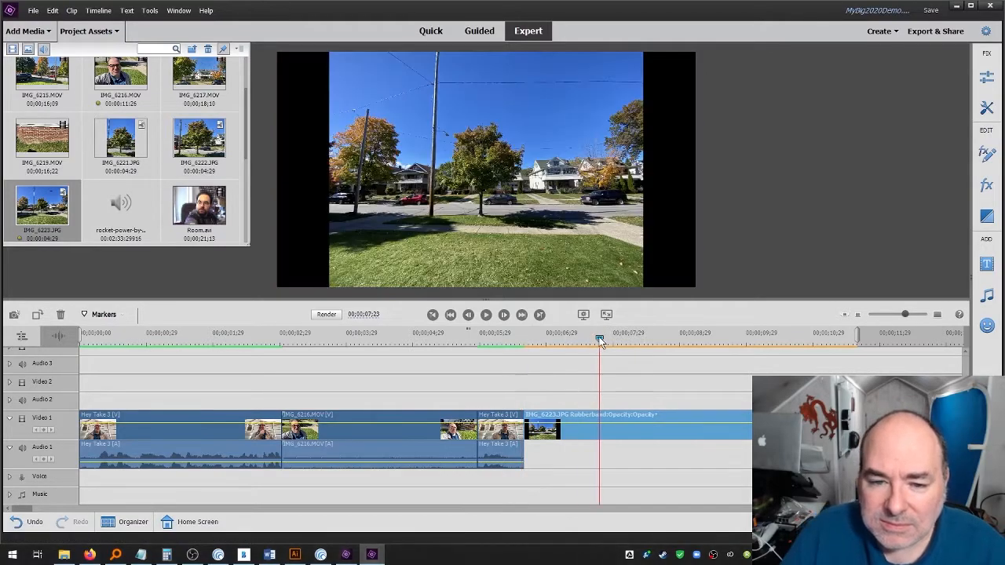
drag(686, 339, 688, 344)
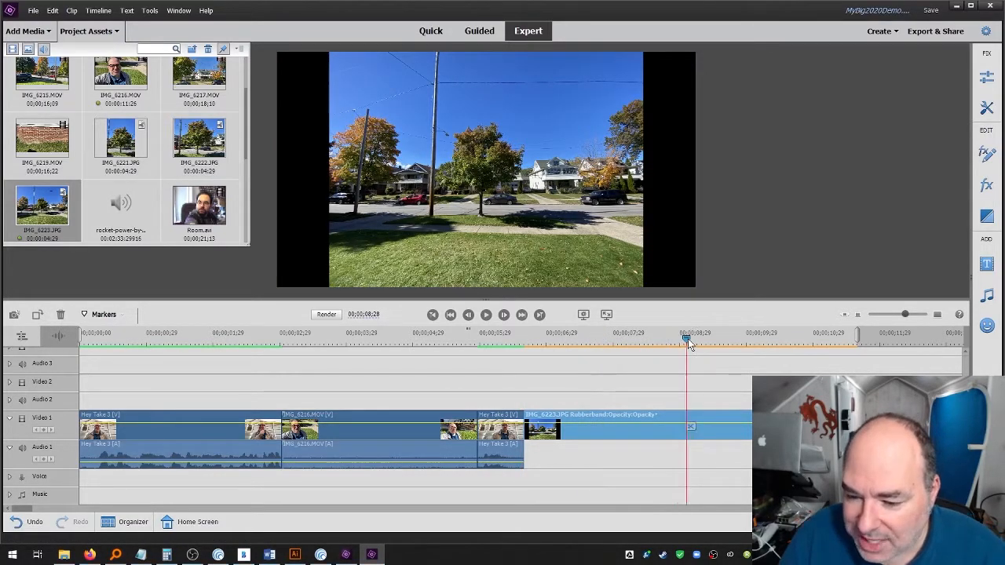
- Extend the end of the IMG_6223.JPG still slightly on Video 1
click(702, 420)
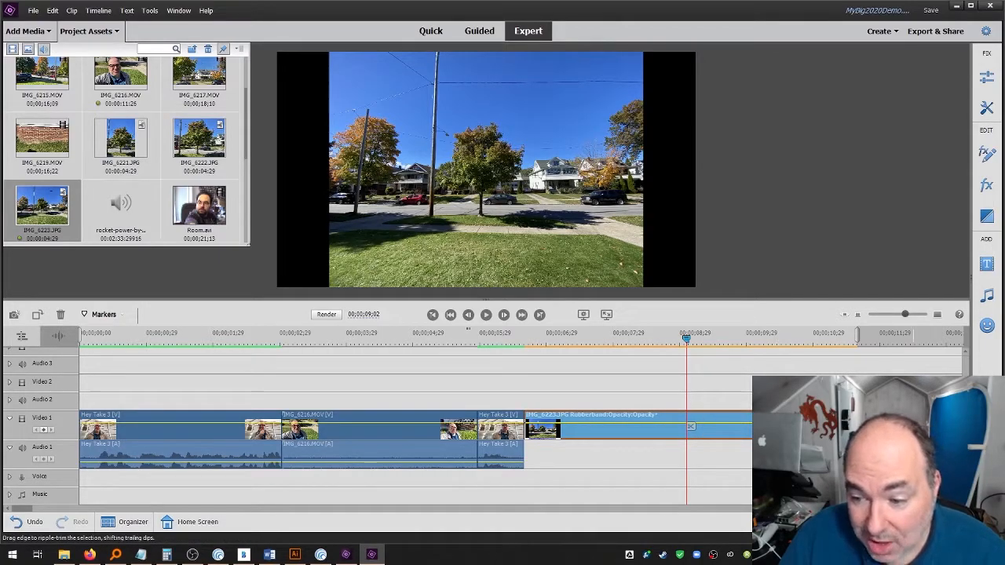
drag(856, 426, 870, 426)
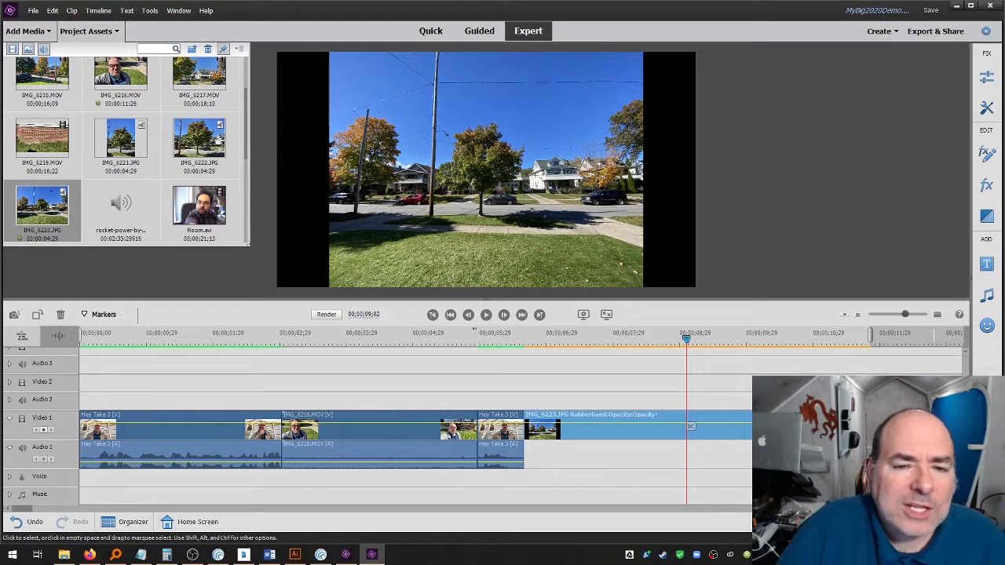
scroll(690, 426, up, 1)
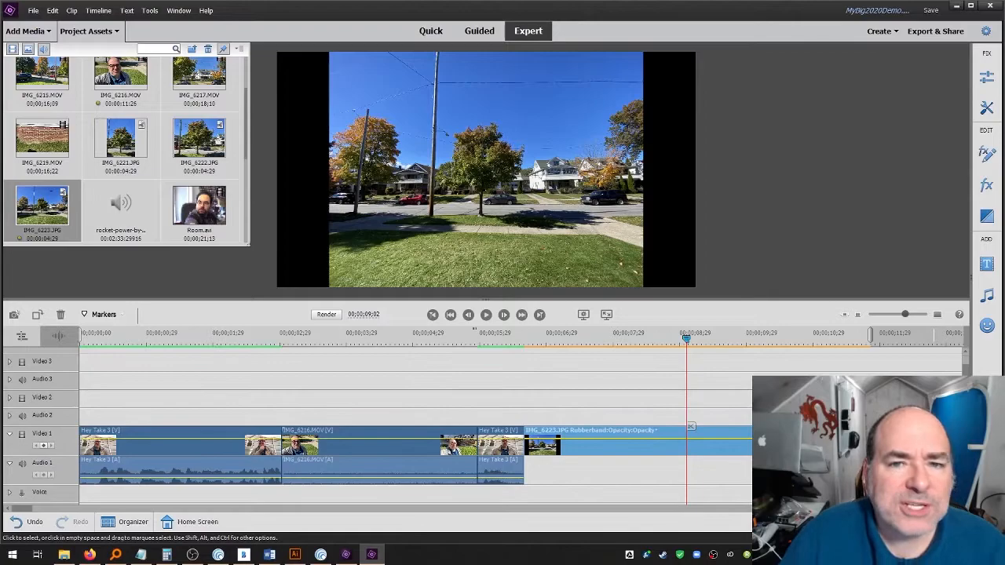
scroll(690, 426, down, 1)
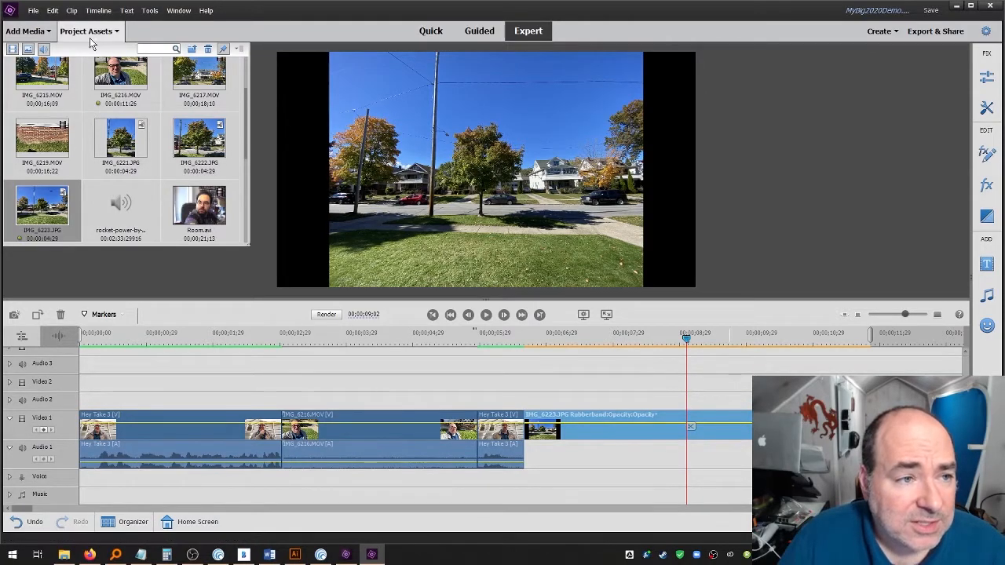
- Open the preferences and examine the General settings, including the still image default duration, plus the Audio and Audio Hardware settings
click(52, 10)
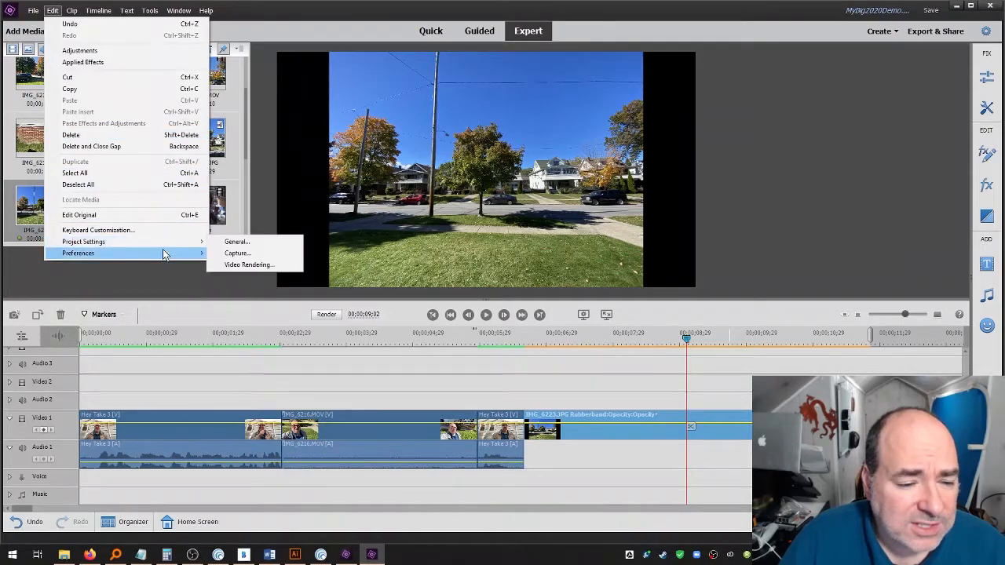
mouse_move(164, 252)
click(234, 254)
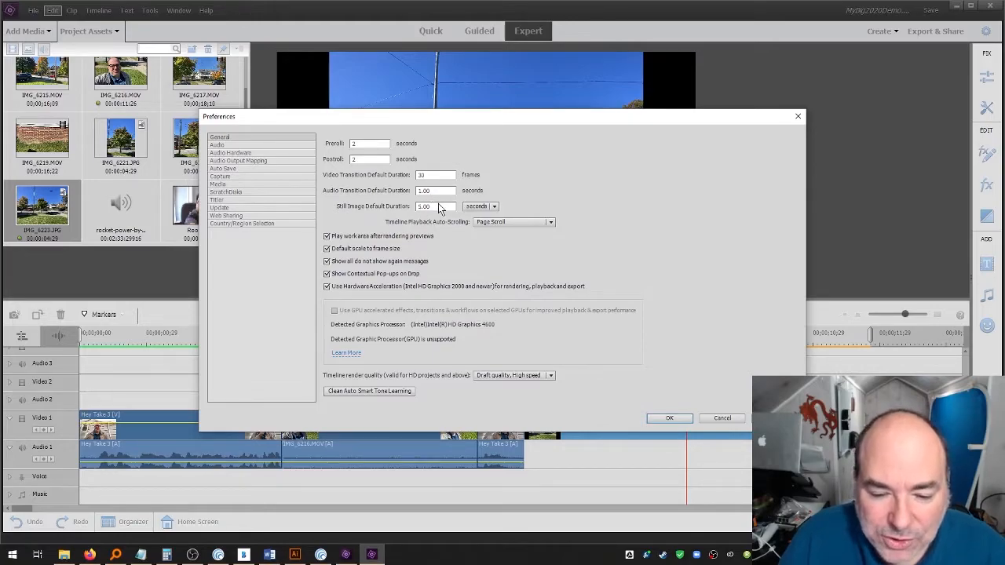
click(264, 147)
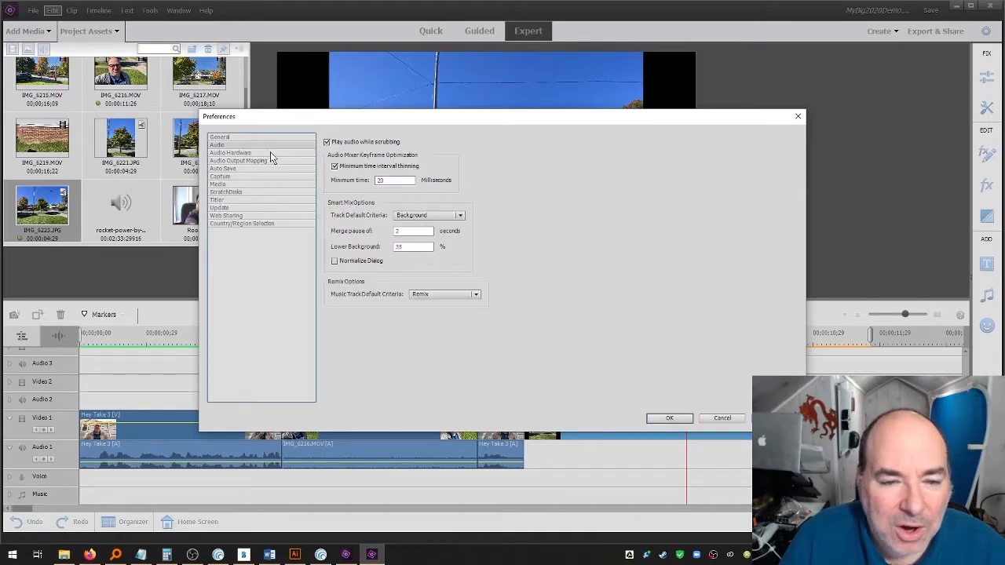
click(275, 152)
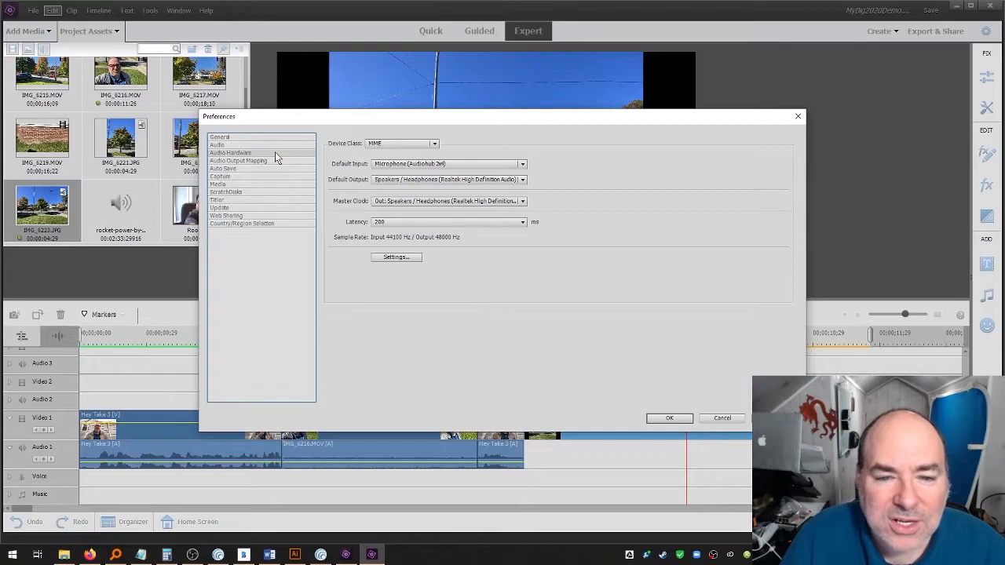
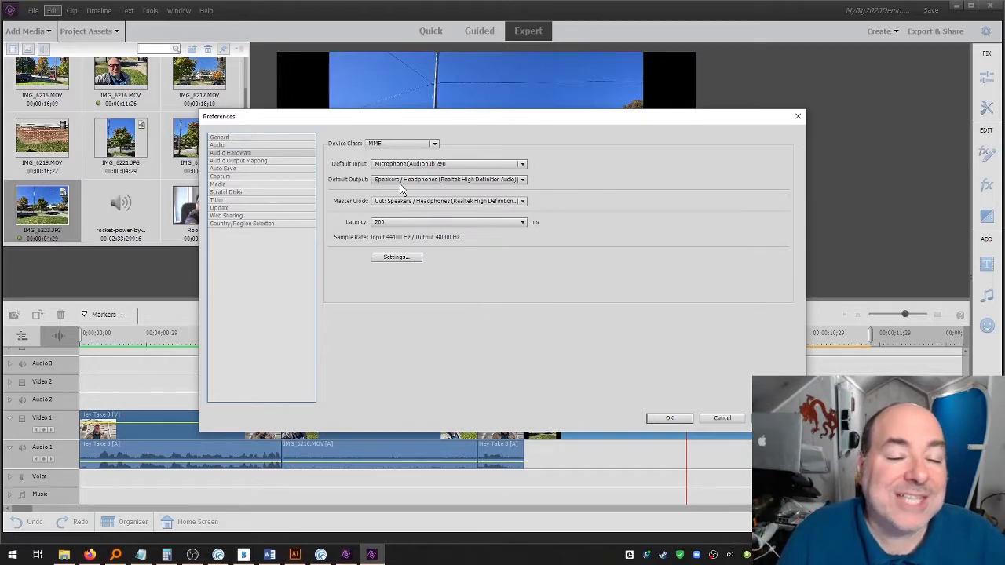
- Review the Auto Save, Capture, Media, Scratch Disks, Titler, Update, Web Sharing and Country/Region preferences, and cancel the dialog
click(259, 168)
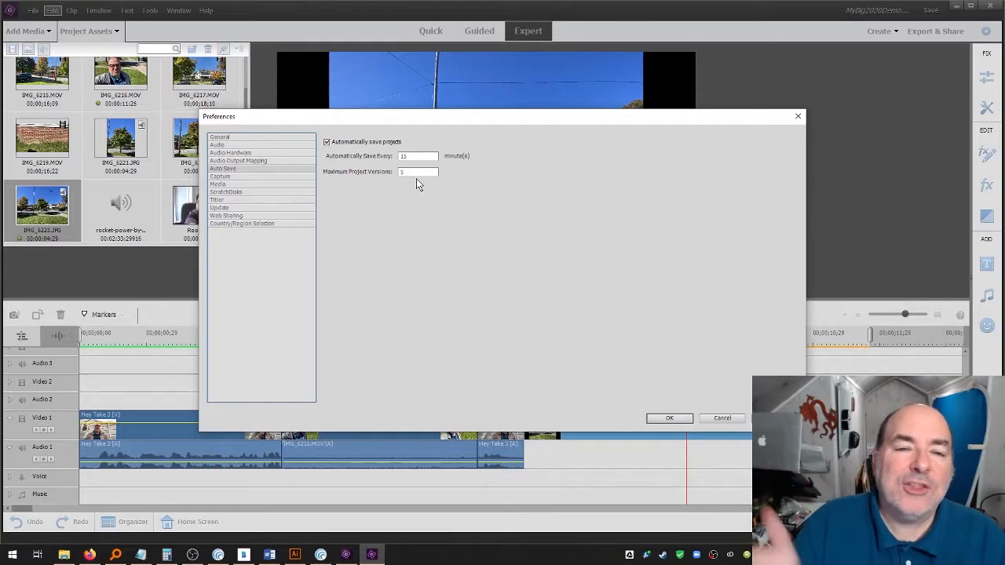
click(297, 178)
click(292, 184)
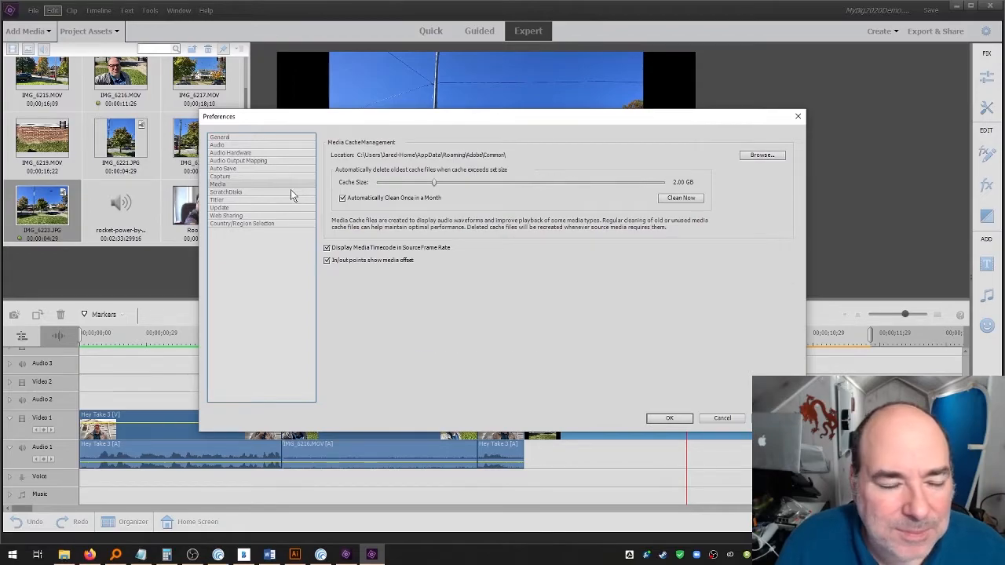
click(290, 191)
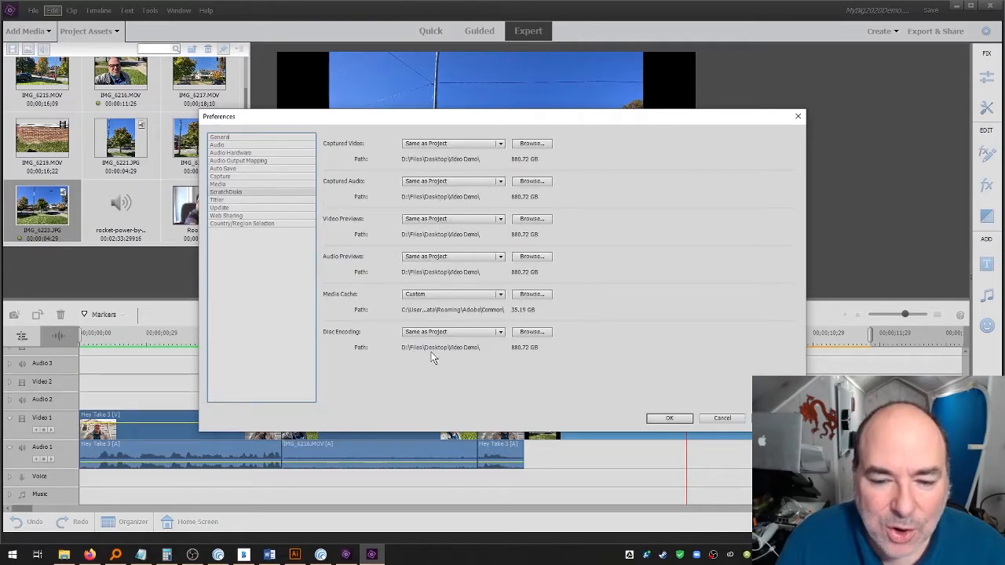
click(246, 201)
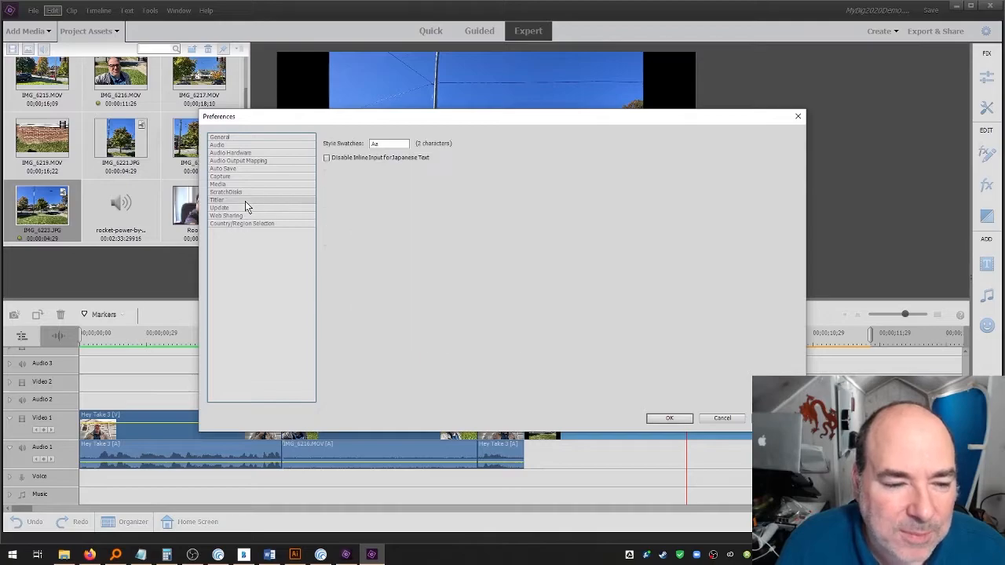
click(245, 208)
click(248, 215)
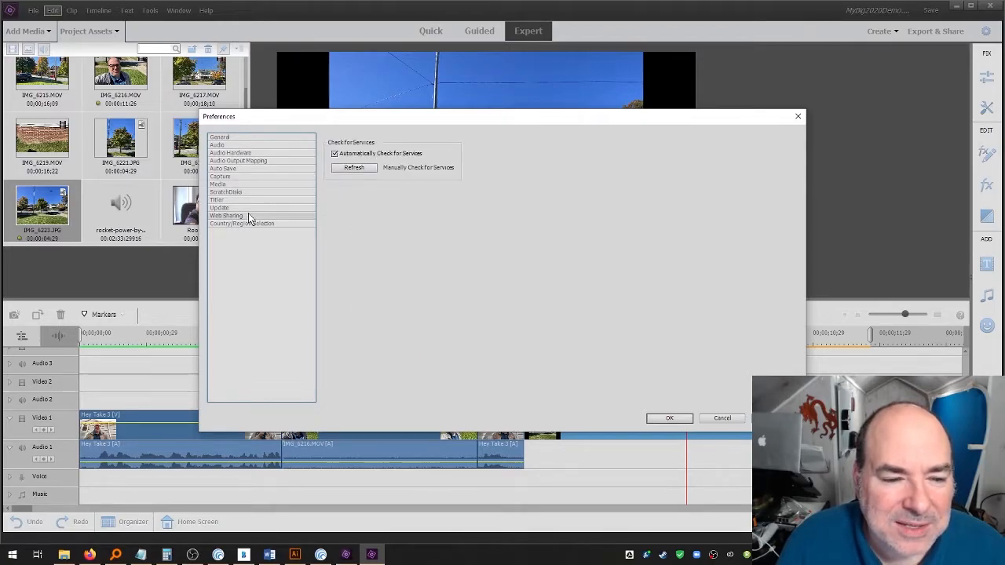
click(254, 225)
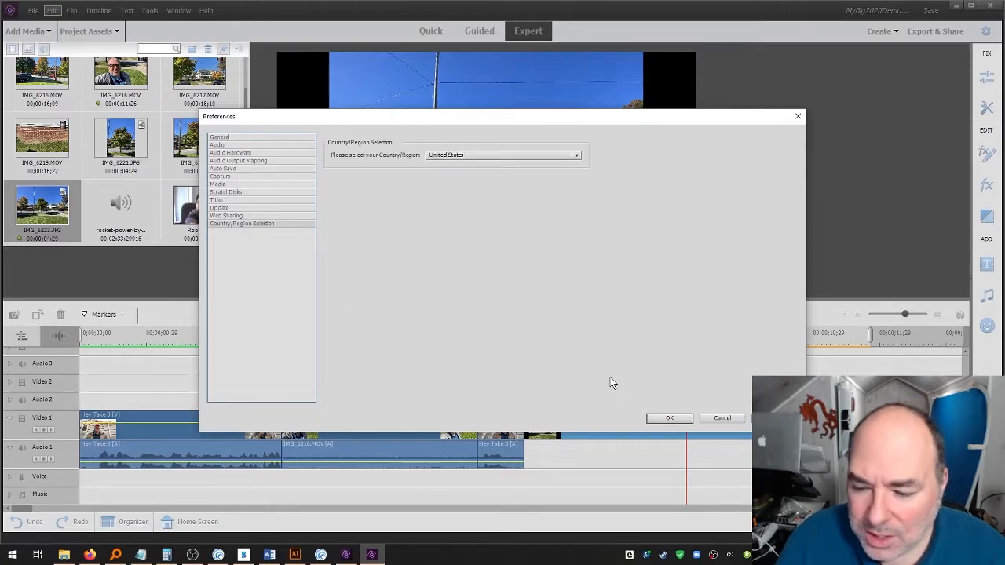
click(716, 418)
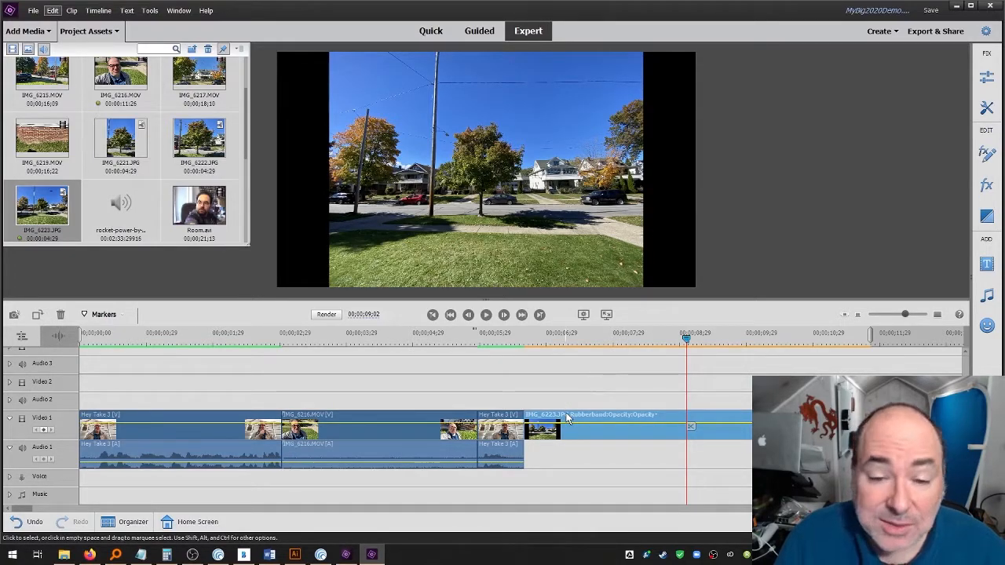
- Move IMG_6223.JPG to the start of Video 2, above Hey Take 3, and view the overlay at 00;00;00;18
drag(567, 419, 111, 387)
click(122, 339)
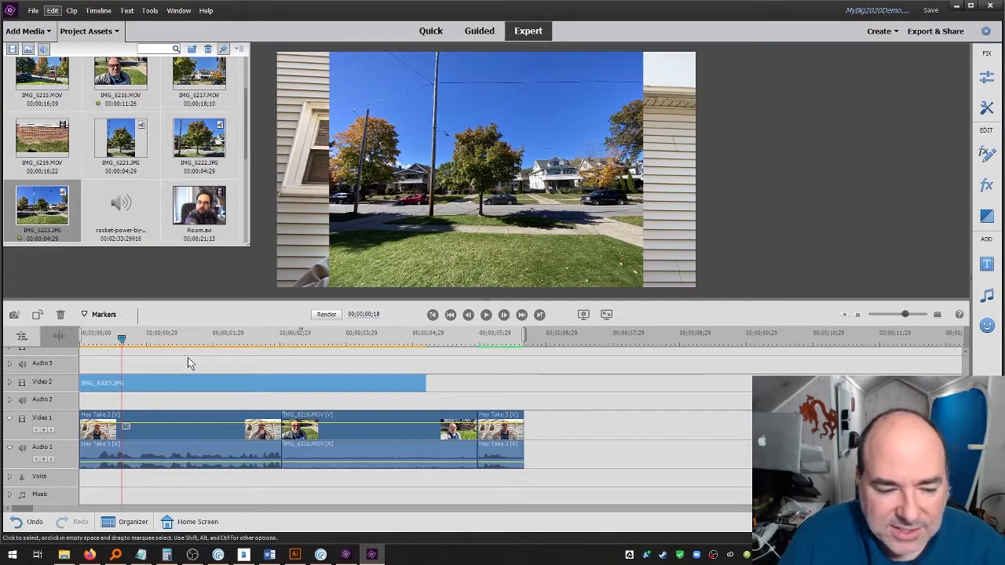
- Move IMG_6223.JPG from Video 2 to the end of Video 1 and view it at 00;00;07;27
drag(179, 384, 630, 427)
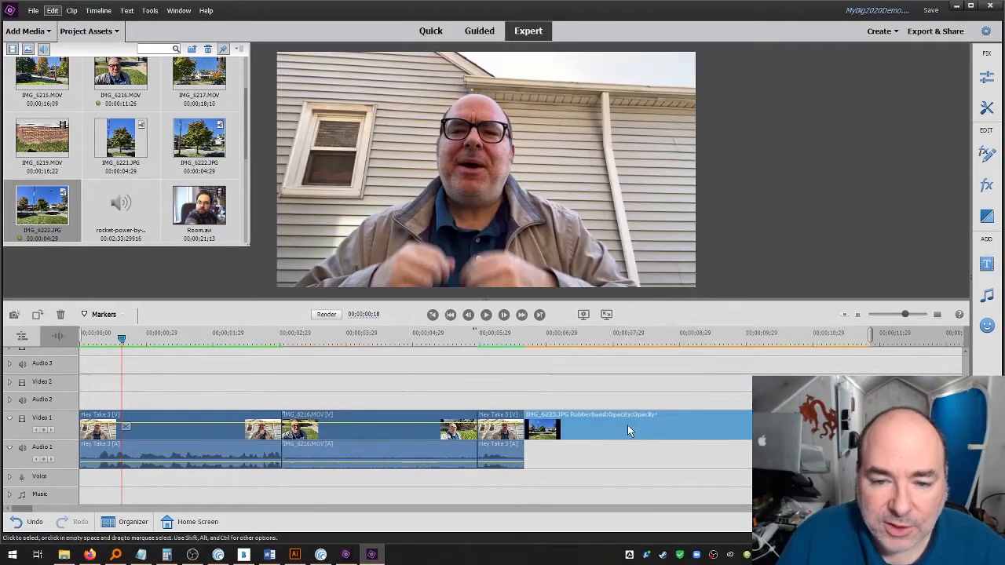
click(608, 338)
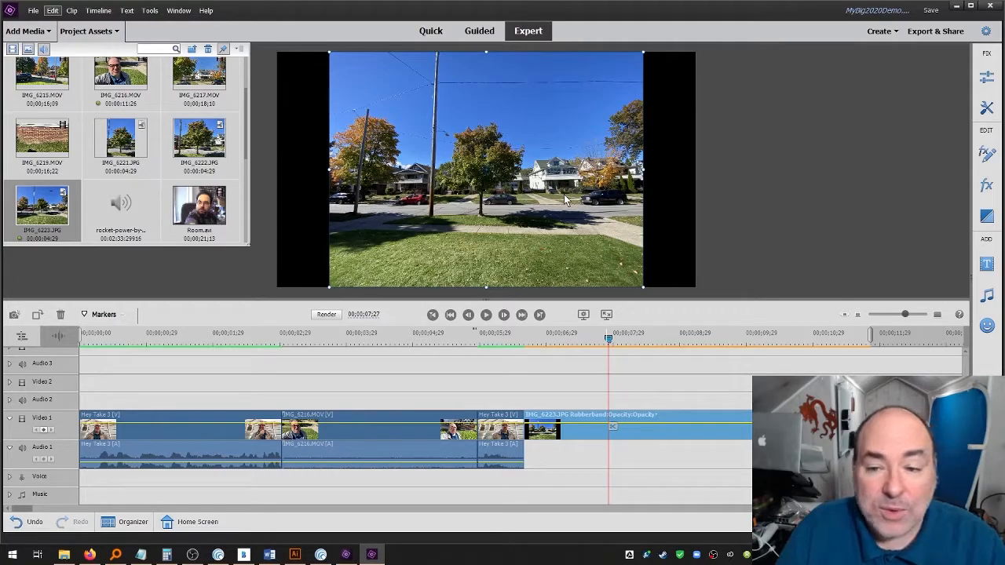
- Try enlarging the IMG_6223.JPG still past the frame's sides, tilting it clockwise and shifting it downward in the preview
drag(642, 169, 705, 169)
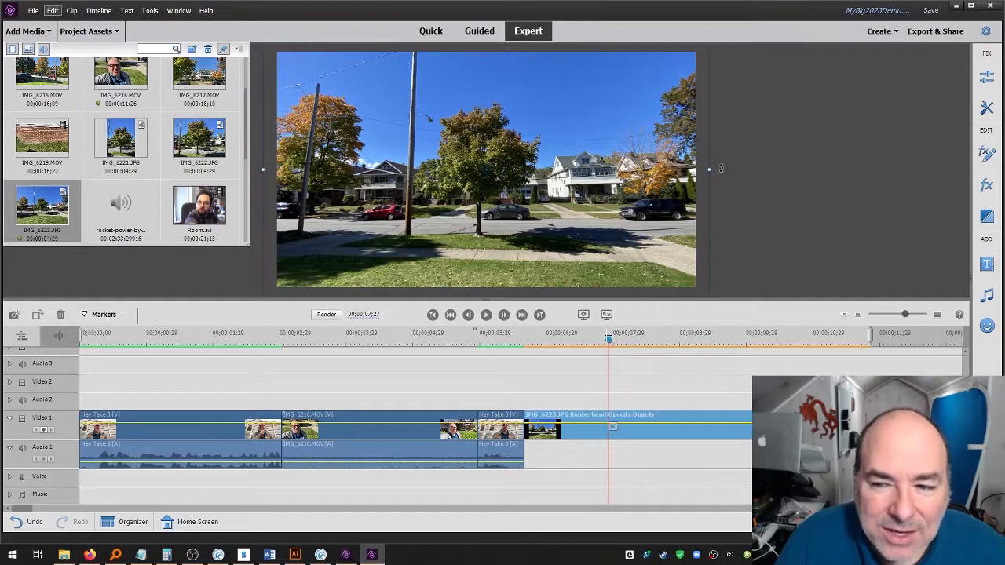
drag(720, 168, 716, 212)
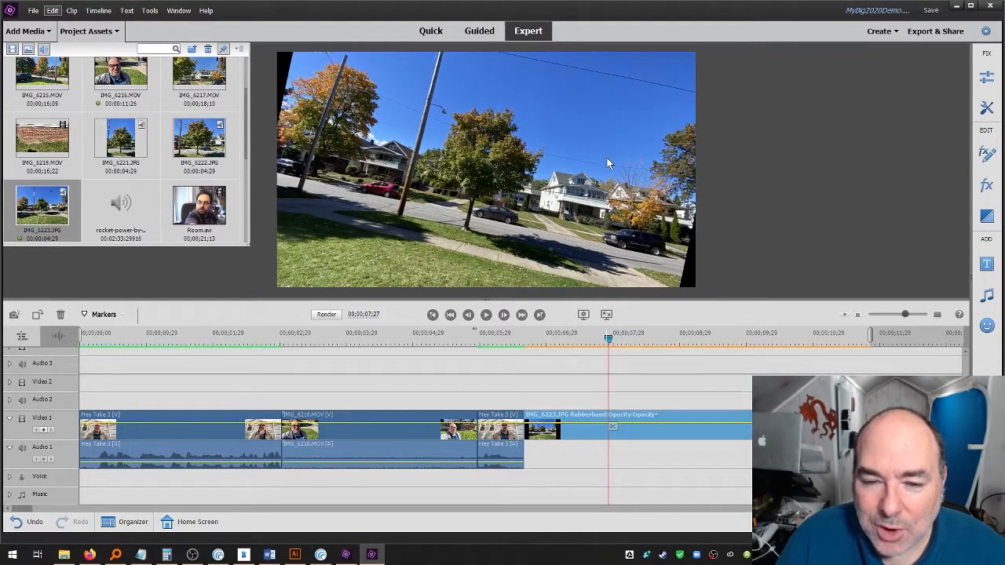
drag(526, 149, 520, 216)
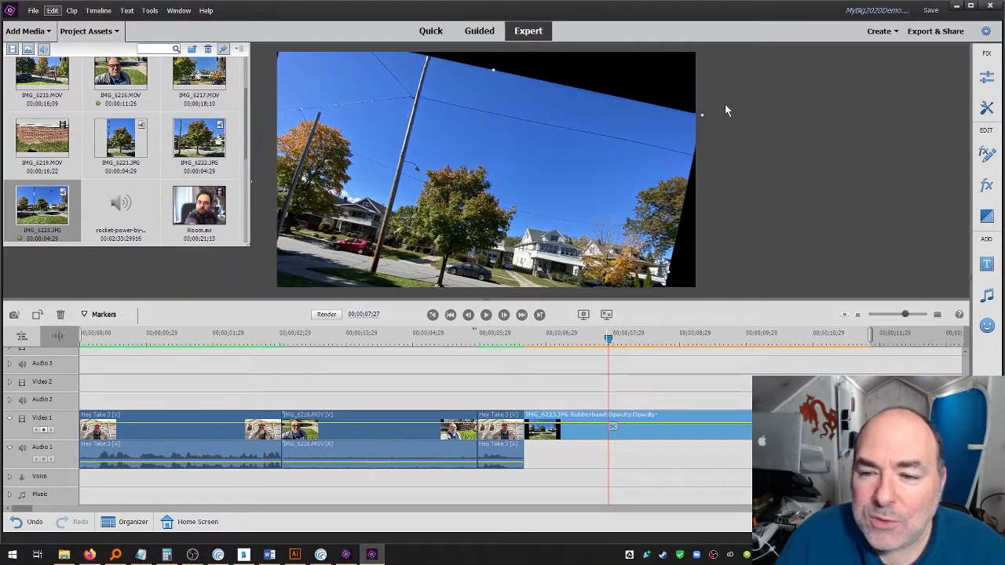
- Undo the scaling, rotation and position changes made to the IMG_6223.JPG still
click(24, 522)
click(24, 522)
click(24, 522)
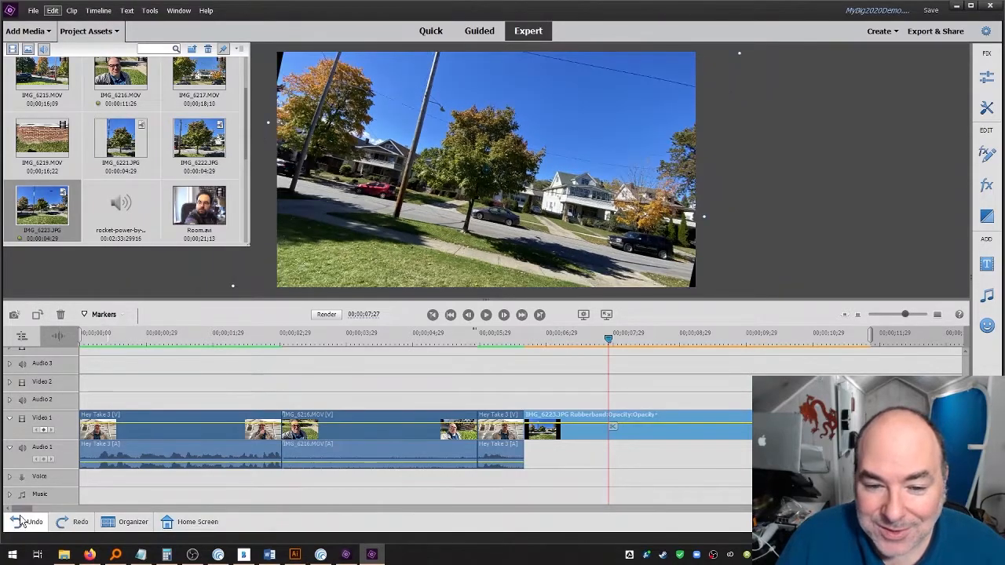
click(24, 522)
click(25, 522)
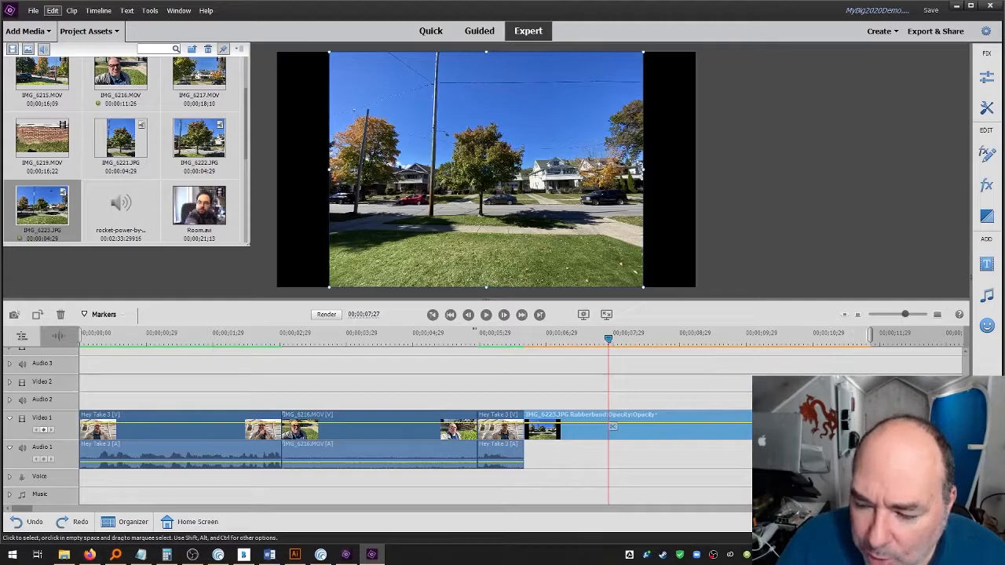
- Trim the end of IMG_6223.JPG to 00;00;08;09 and add IMG_6221.JPG directly after it on Video 1
drag(870, 424, 635, 419)
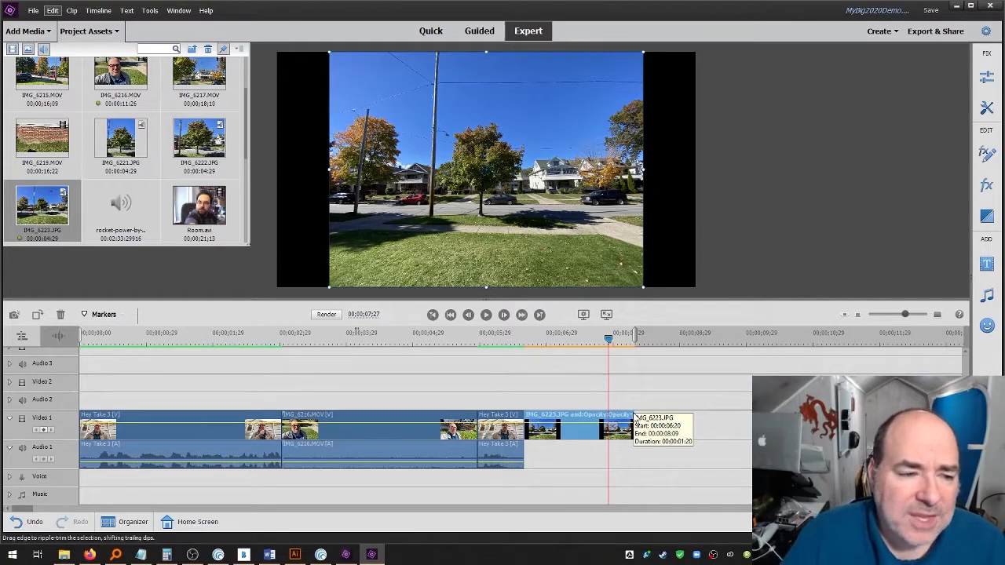
drag(131, 135, 138, 134)
drag(467, 238, 644, 430)
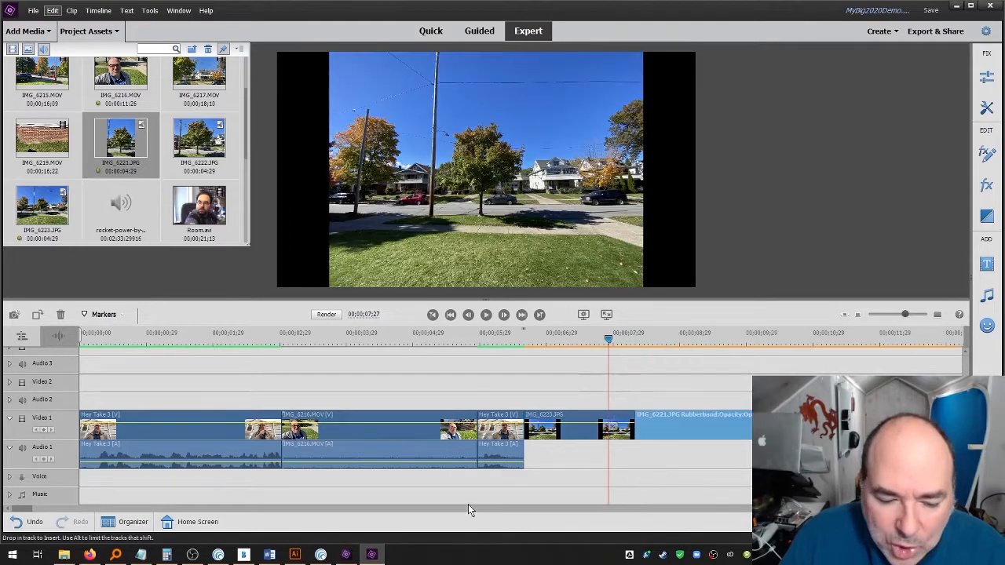
- Shorten the IMG_6221.JPG still from its end and compare its framing with the preceding IMG_6223.JPG
click(845, 314)
drag(749, 424, 615, 424)
click(547, 340)
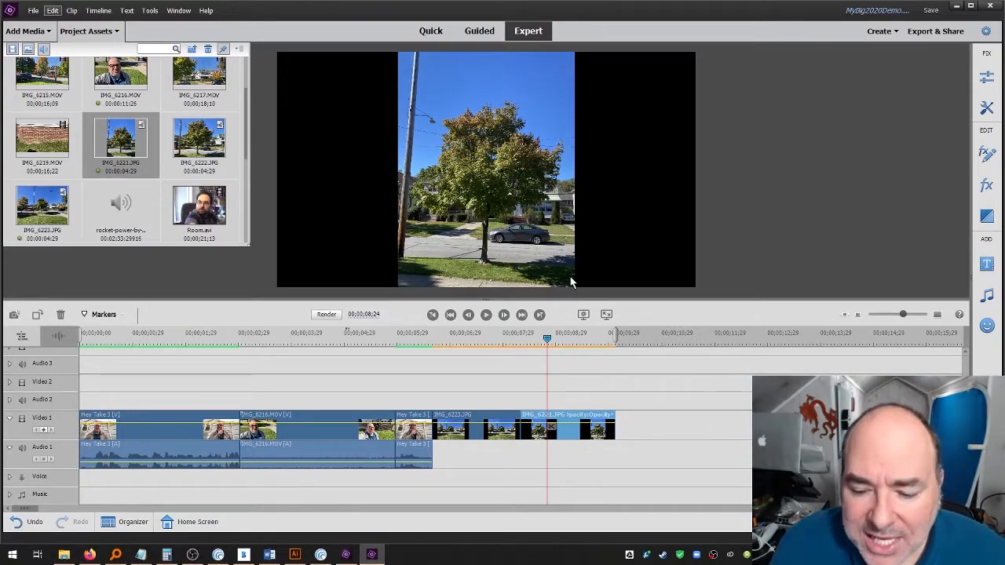
click(472, 352)
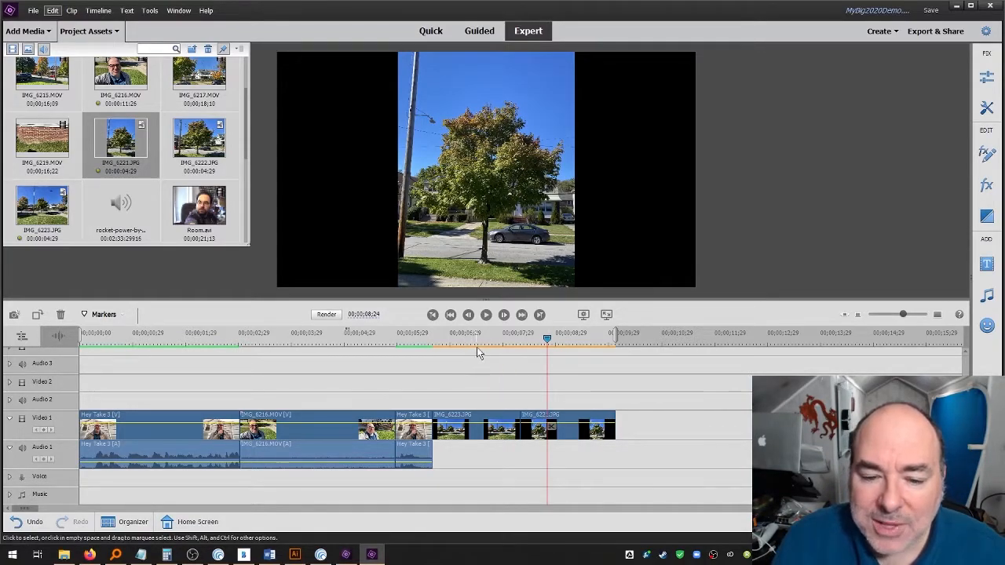
click(485, 339)
click(562, 338)
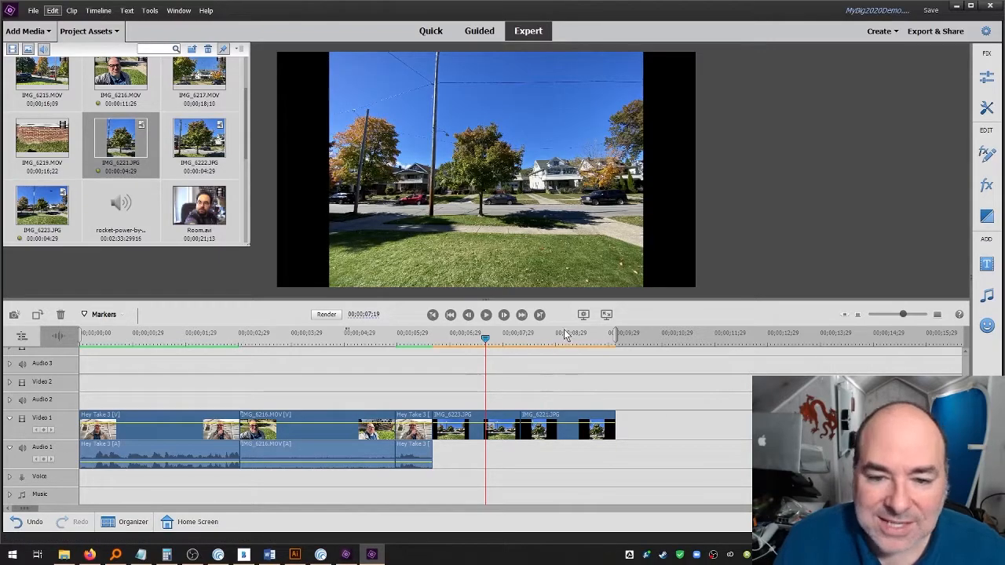
- Add a second IMG_6223.JPG after IMG_6221.JPG on Video 1 and trim its end to 00;00;11;27
drag(71, 205, 624, 426)
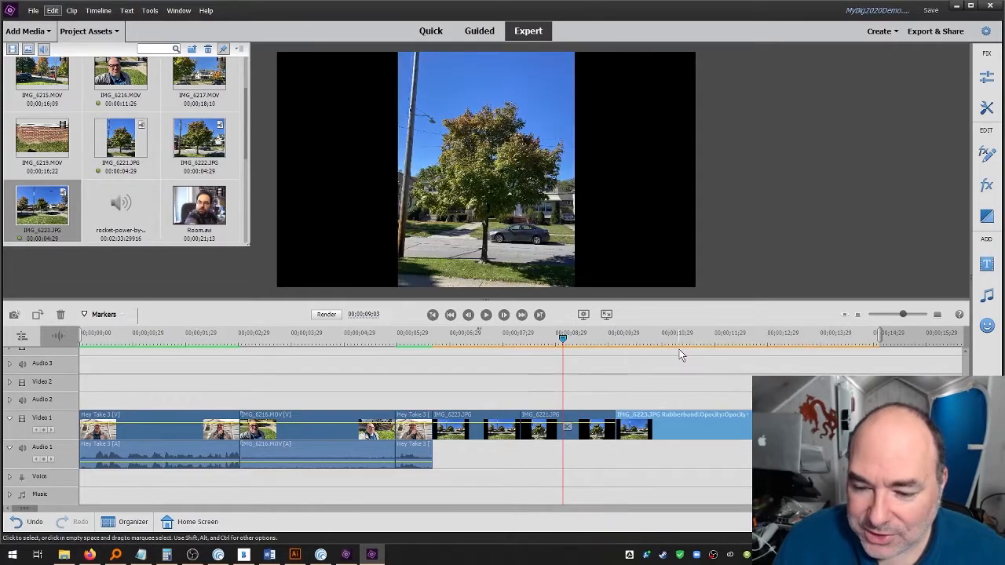
click(679, 346)
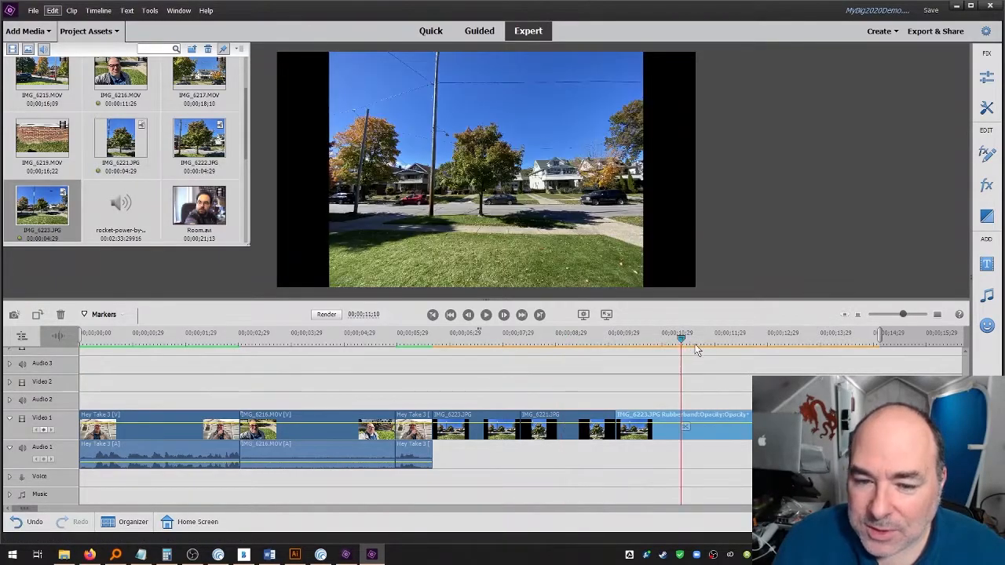
drag(878, 426, 710, 414)
drag(681, 339, 575, 350)
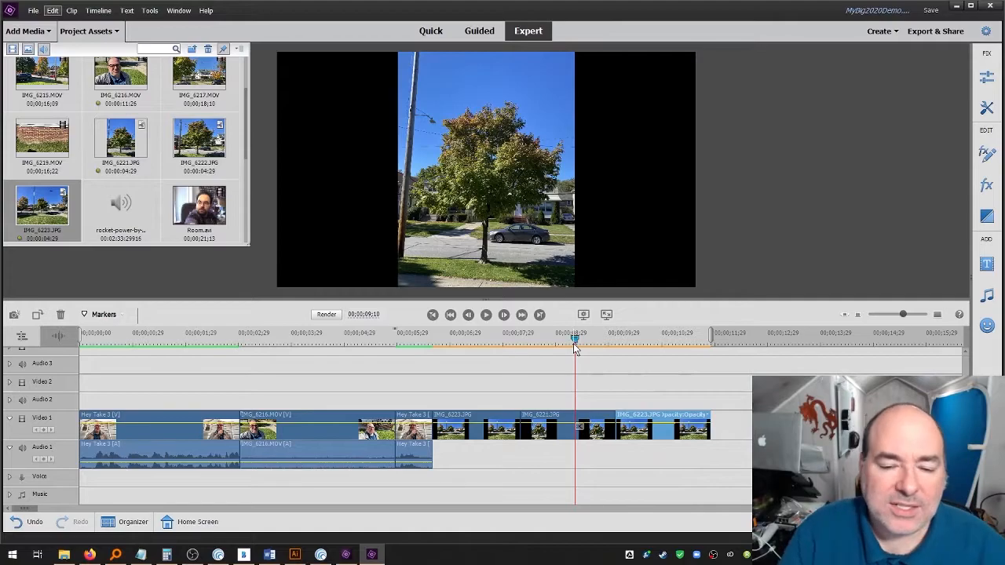
- Enlarge the second IMG_6223.JPG in the preview until it fills the frame, and compare it with the unscaled IMG_6221.JPG
click(655, 341)
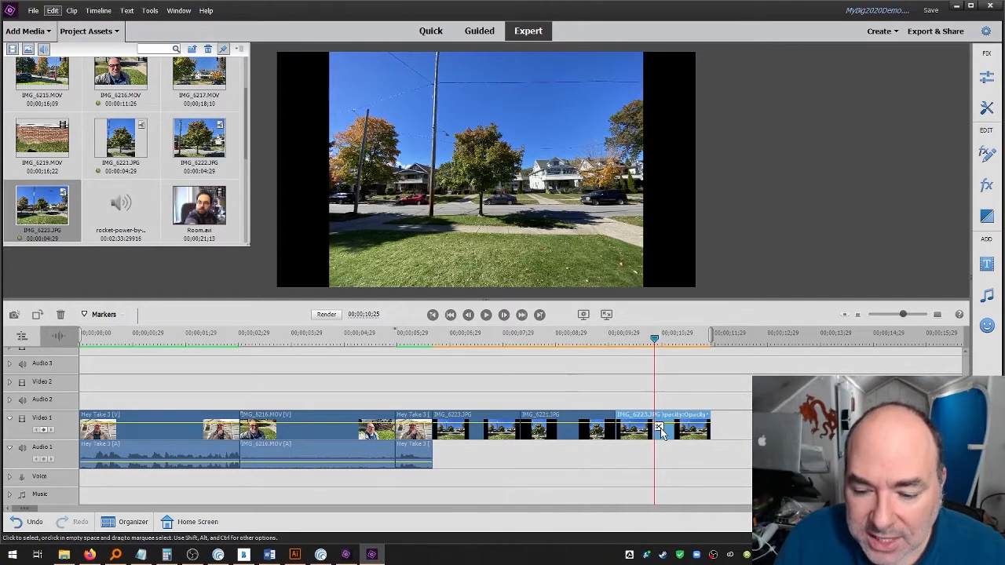
click(544, 212)
drag(643, 169, 688, 171)
drag(697, 174, 742, 168)
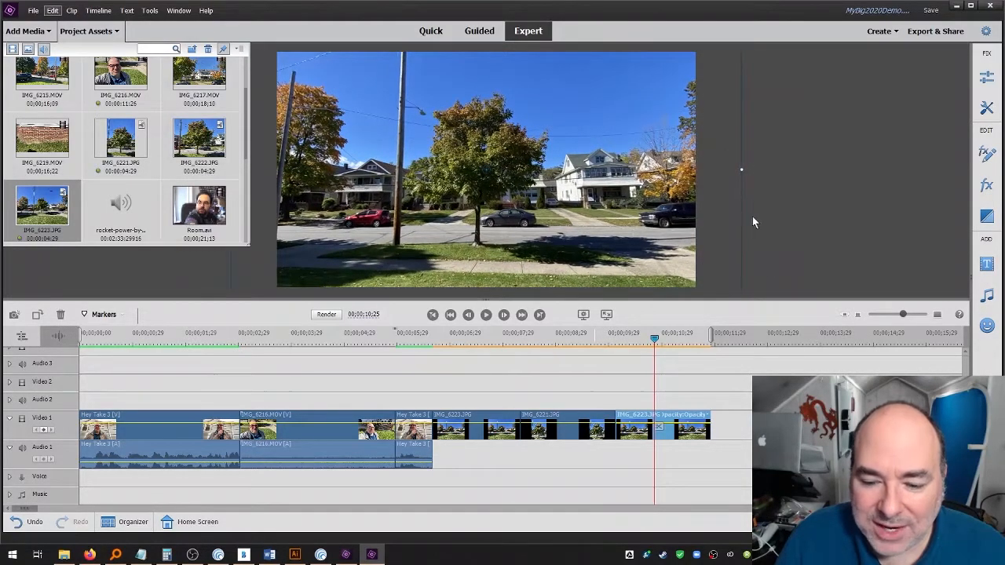
click(570, 335)
click(665, 337)
click(570, 338)
click(637, 341)
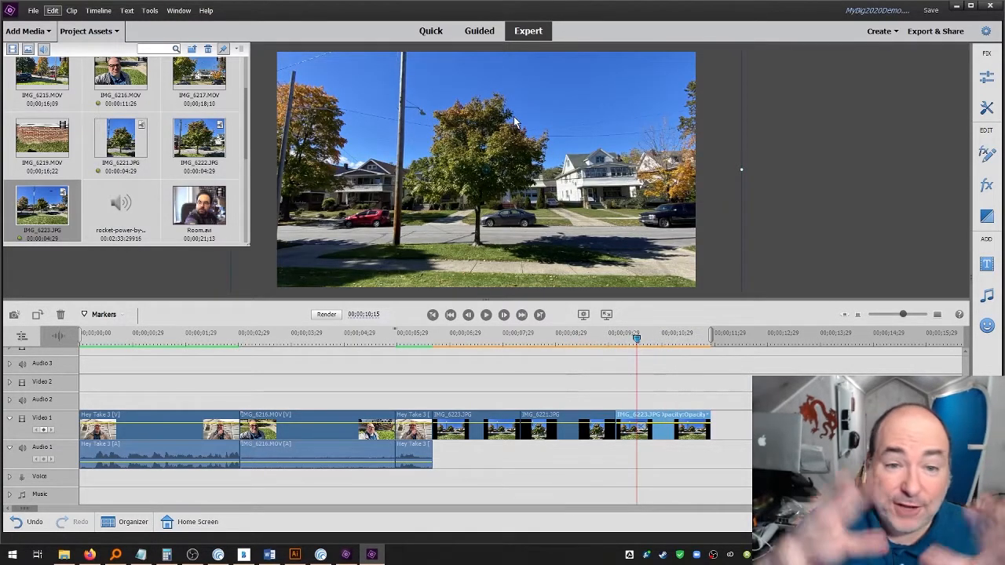
- Try enlarging the vertical IMG_6221.JPG still to fill the frame width and shifting it downward
click(570, 338)
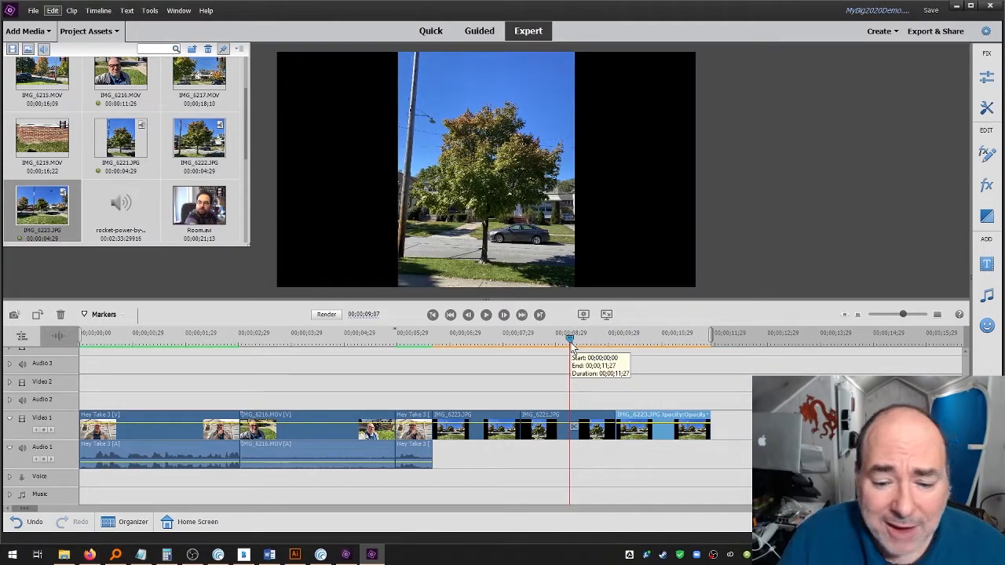
click(567, 183)
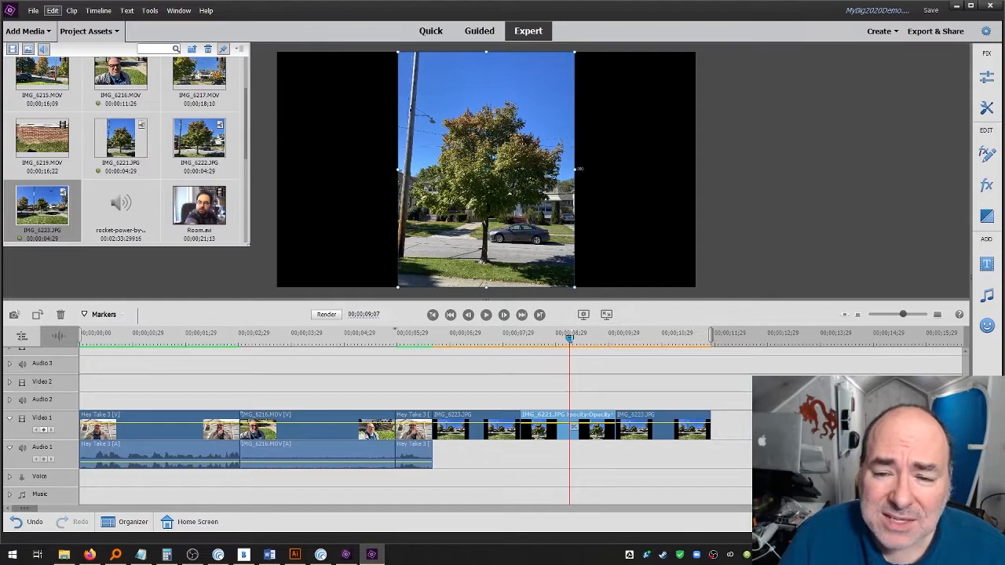
drag(577, 168, 709, 176)
drag(499, 191, 496, 219)
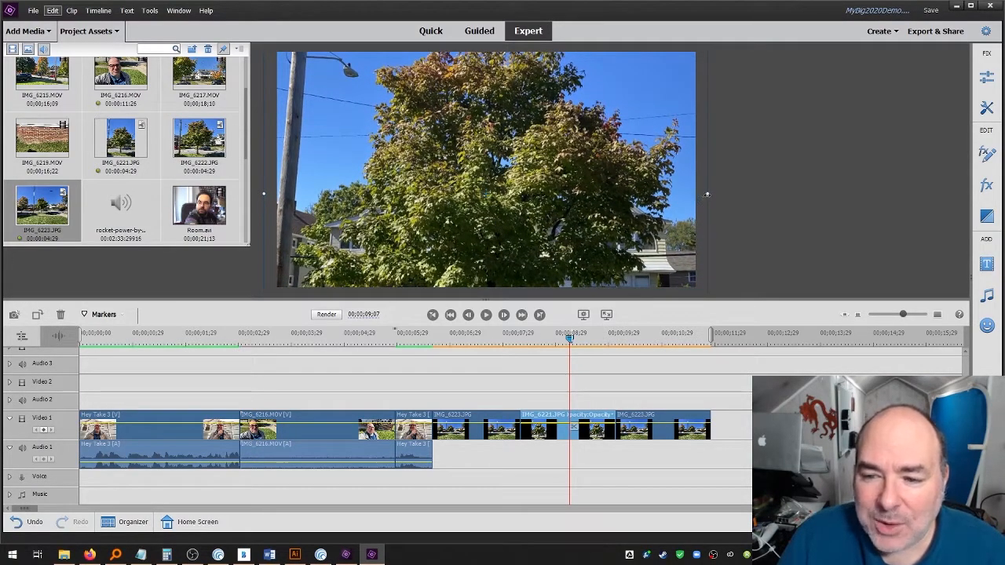
- Undo the repositioning and enlargement of the IMG_6221.JPG still
click(29, 522)
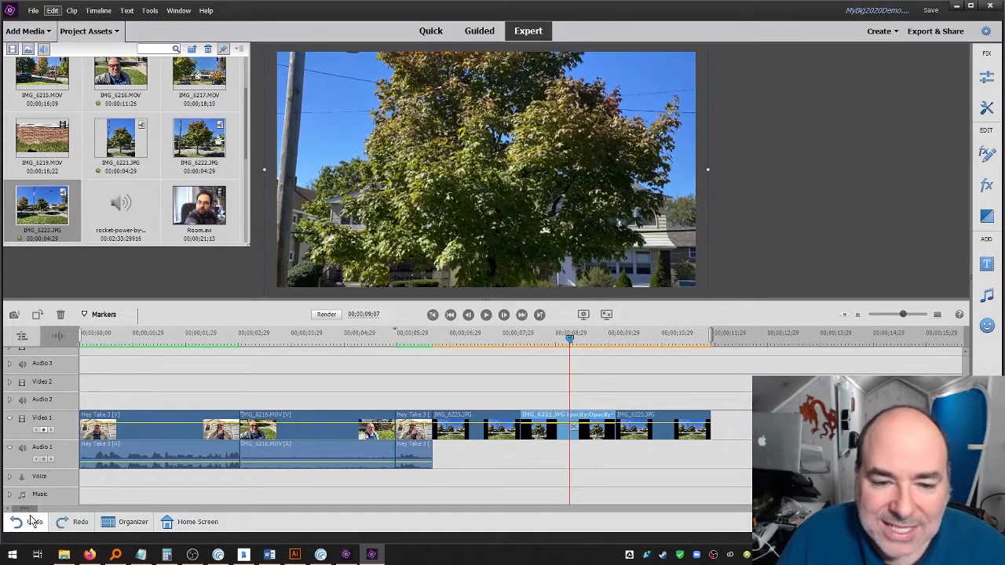
click(29, 522)
click(30, 522)
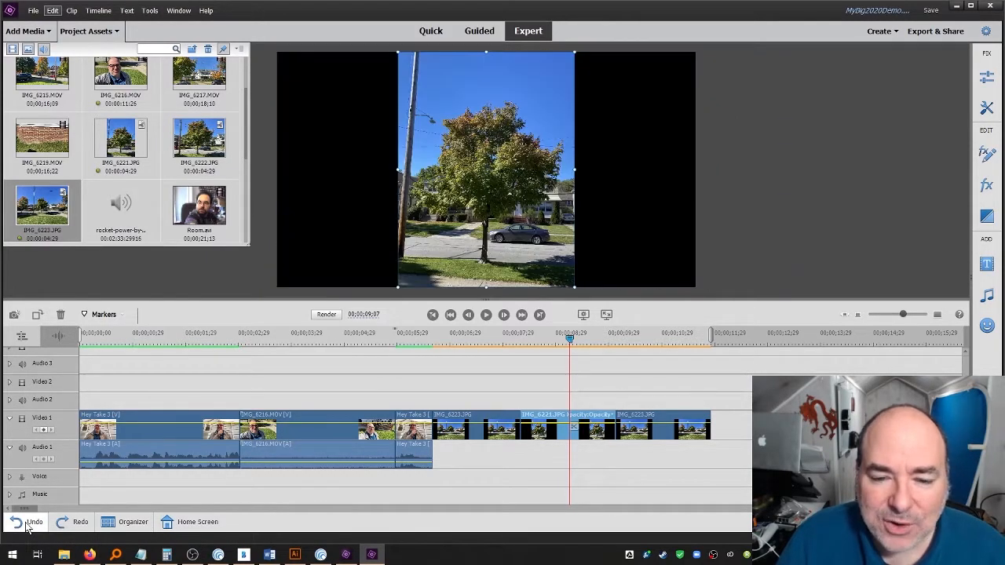
- Compare the first IMG_6223.JPG still at 00;00;07;10 with the enlarged copy at 00;00;11;02
click(469, 343)
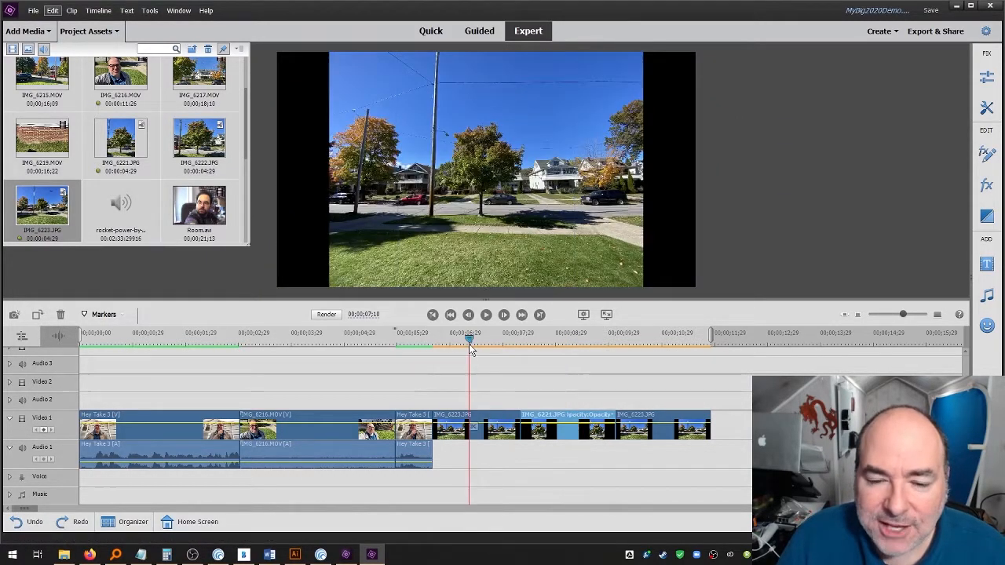
click(616, 188)
click(666, 340)
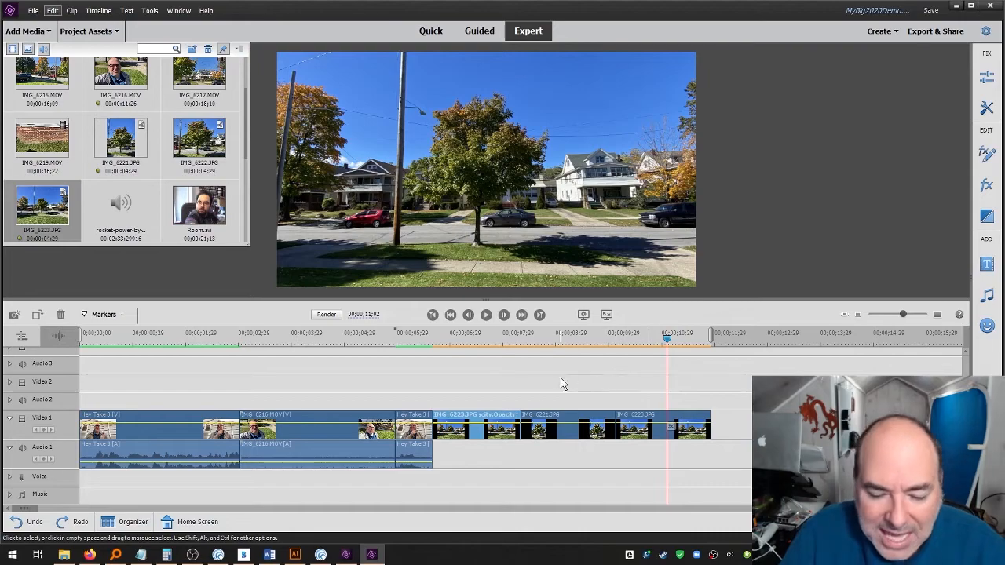
- Play the sequence from 00;00;06;09 through the three stills, and review the stills again up to 00;00;10;22
click(444, 343)
drag(445, 343, 396, 338)
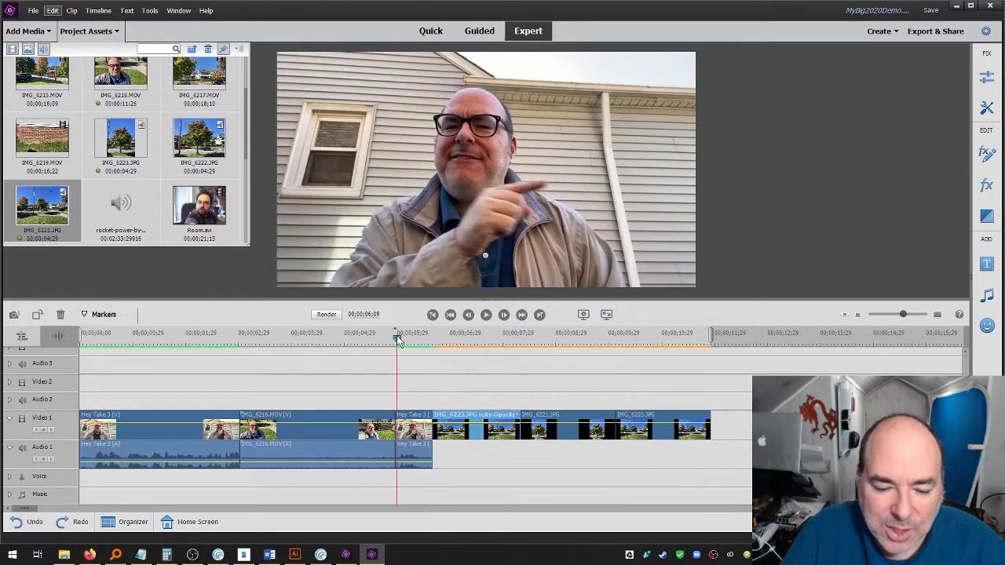
click(486, 315)
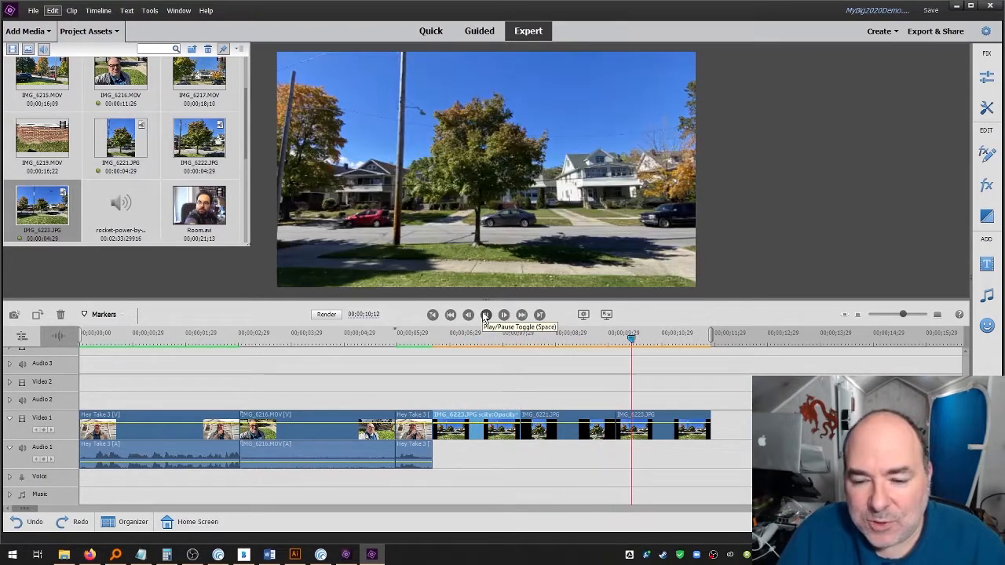
key(space)
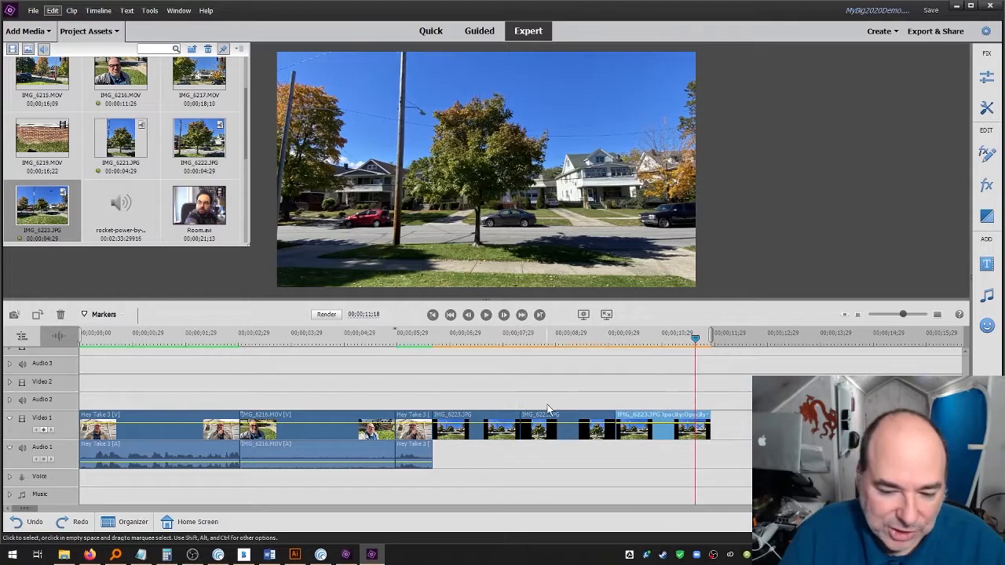
click(549, 343)
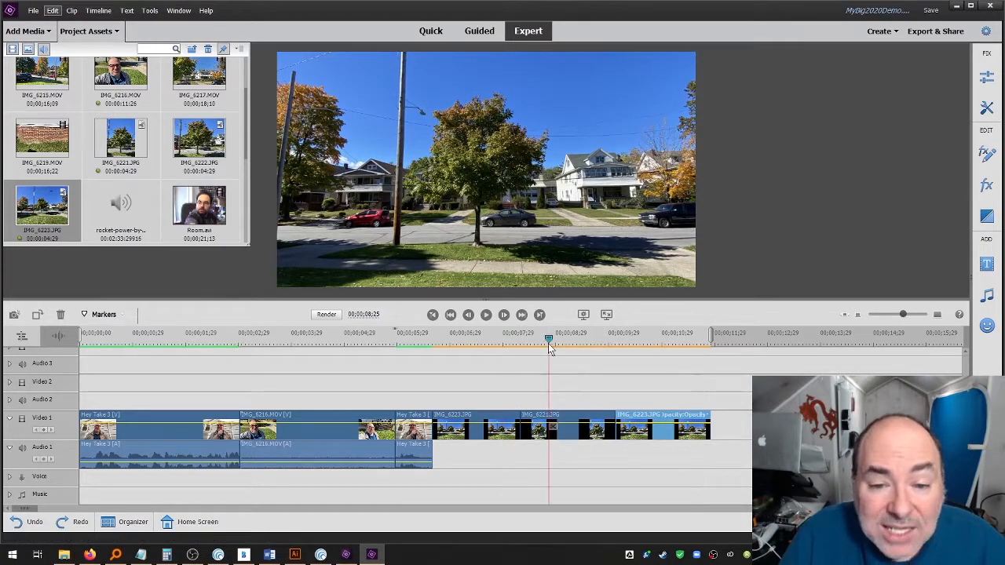
drag(549, 347, 649, 351)
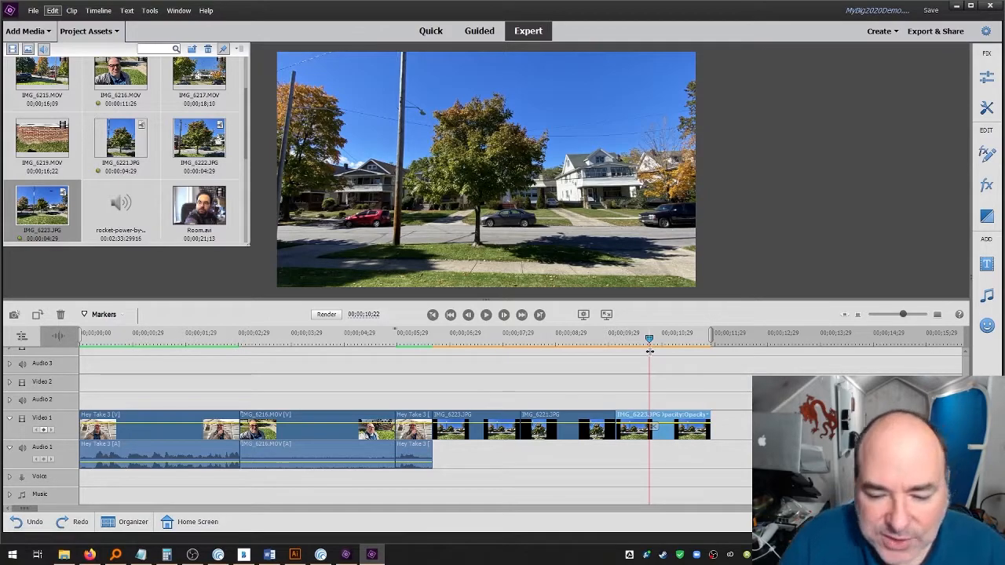
- Add Room.avi after the last still on Video 1 and view it at 00;00;14;06
click(199, 209)
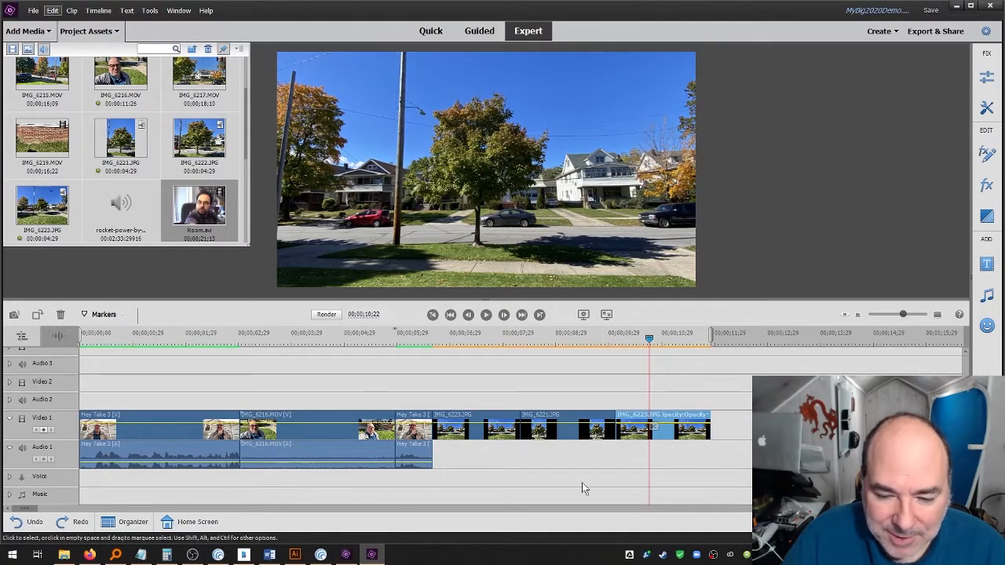
click(856, 315)
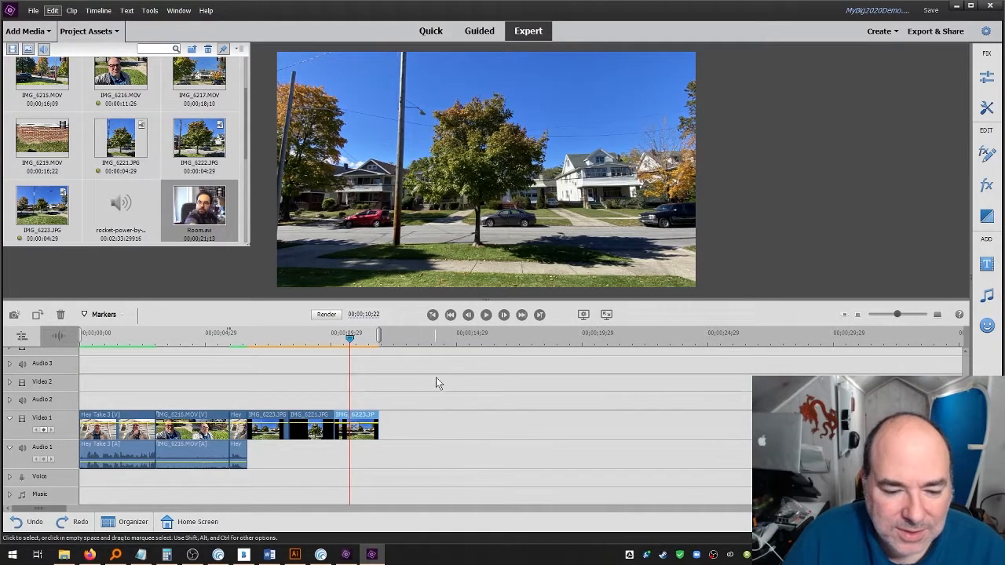
drag(194, 212, 385, 428)
click(437, 334)
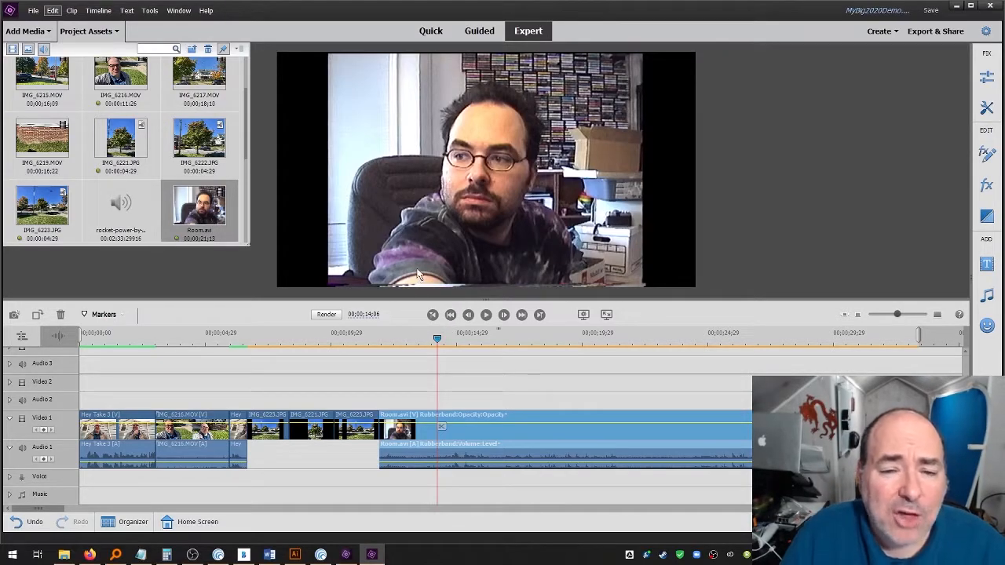
- Show the Motion settings of the Room.avi clip and shrink its picture to a scale of about 39.6
click(483, 234)
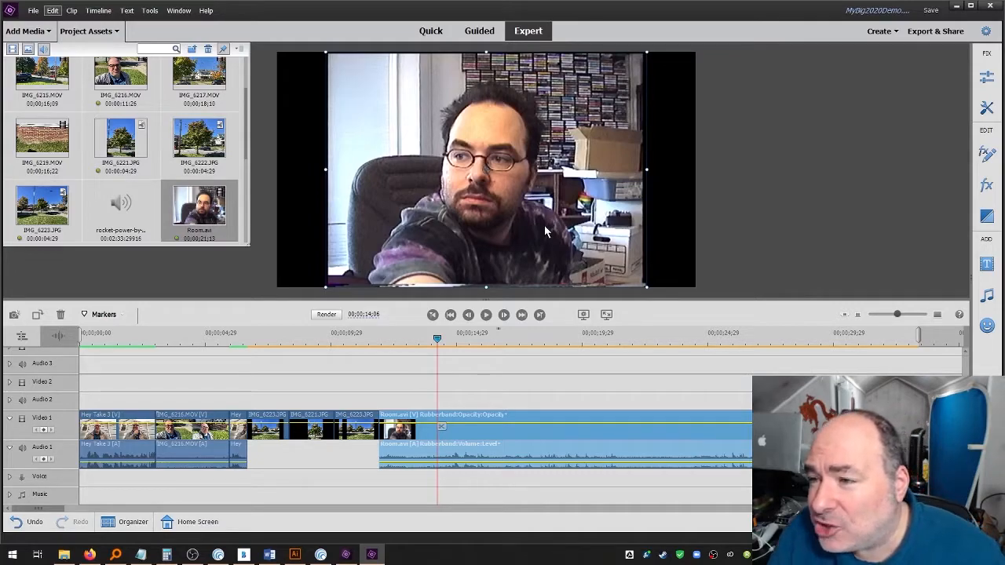
click(985, 155)
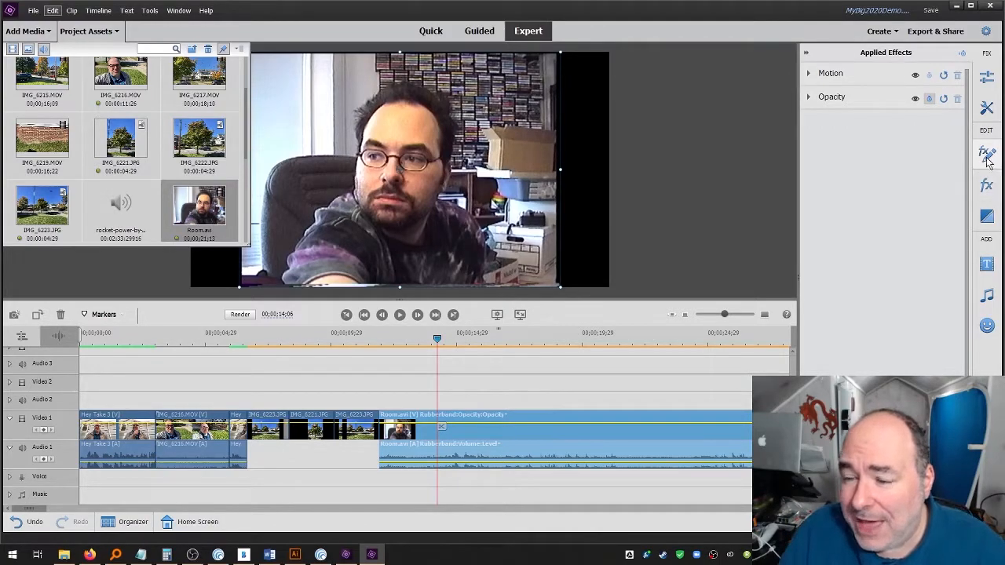
click(809, 74)
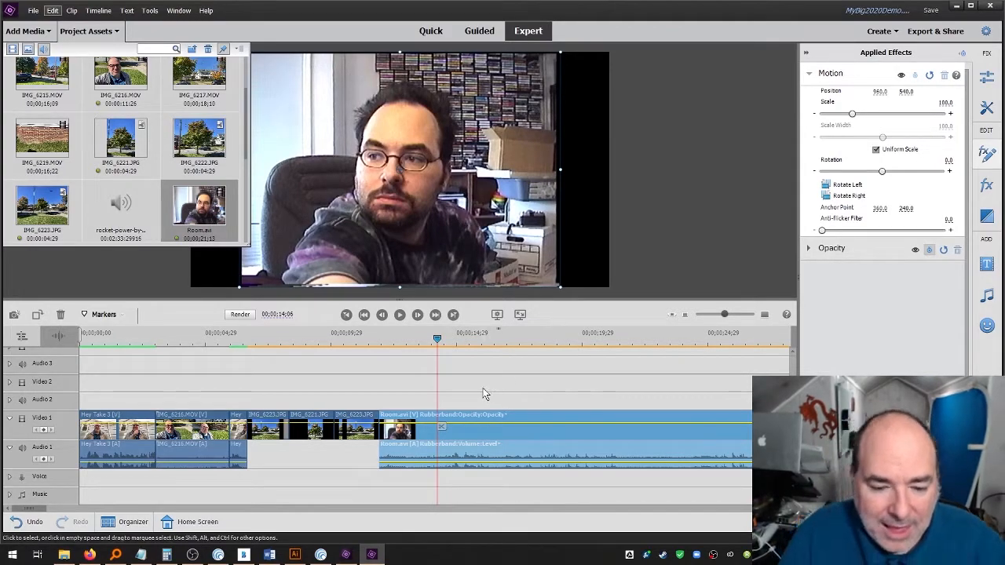
click(480, 420)
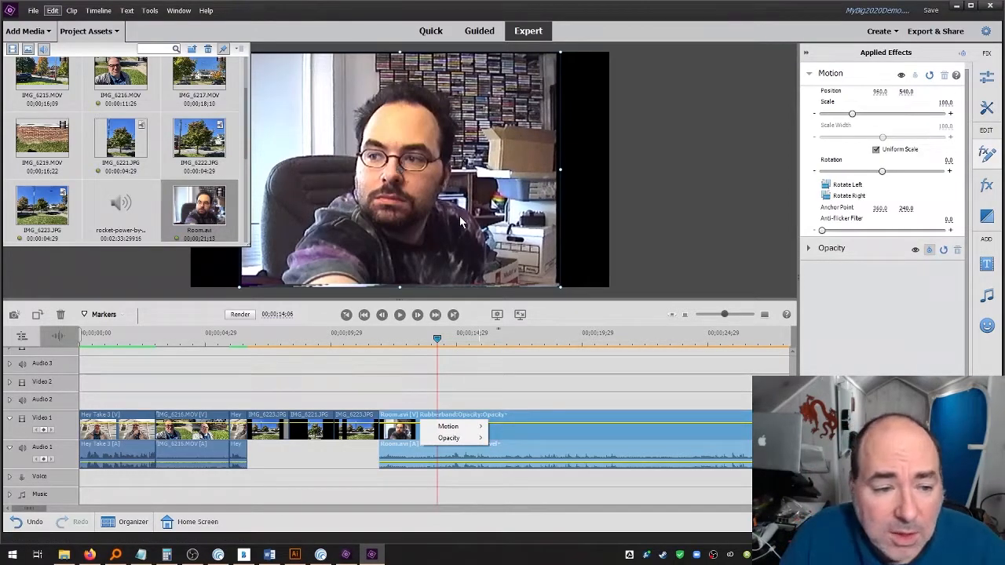
click(561, 168)
drag(561, 169, 463, 169)
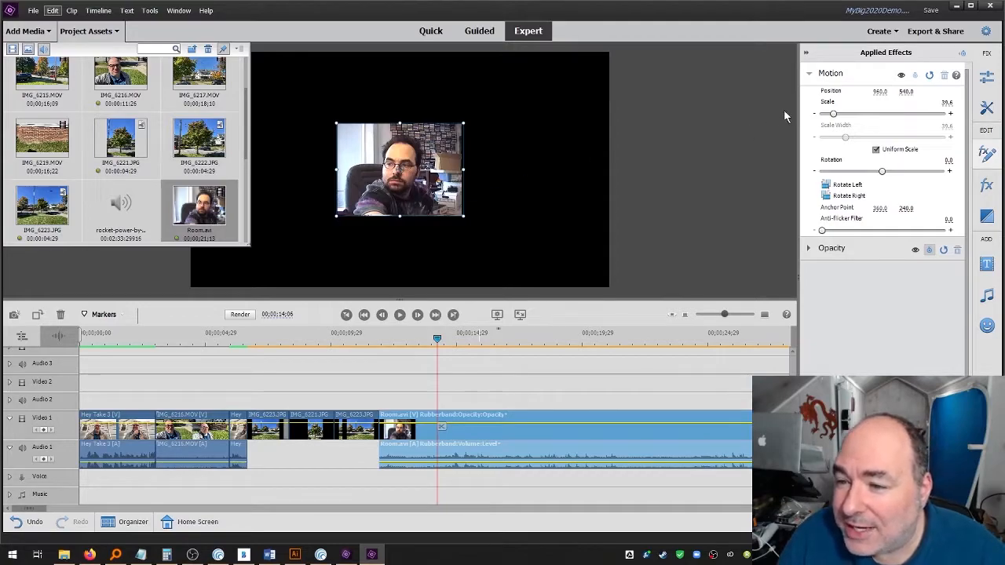
- Hide the effect settings and enlarge the Room.avi picture until it fills the whole frame without black side bars
click(985, 154)
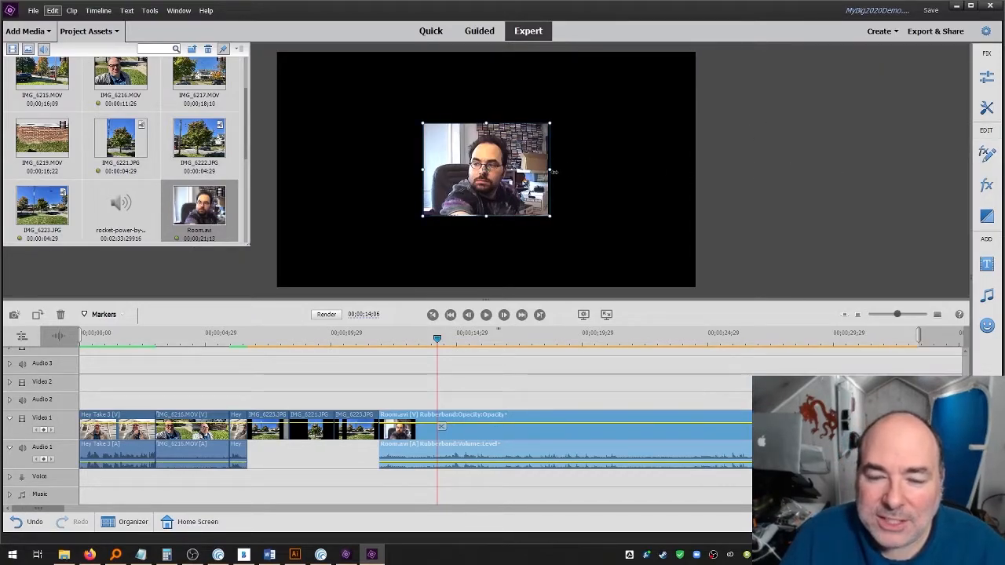
drag(550, 170, 722, 185)
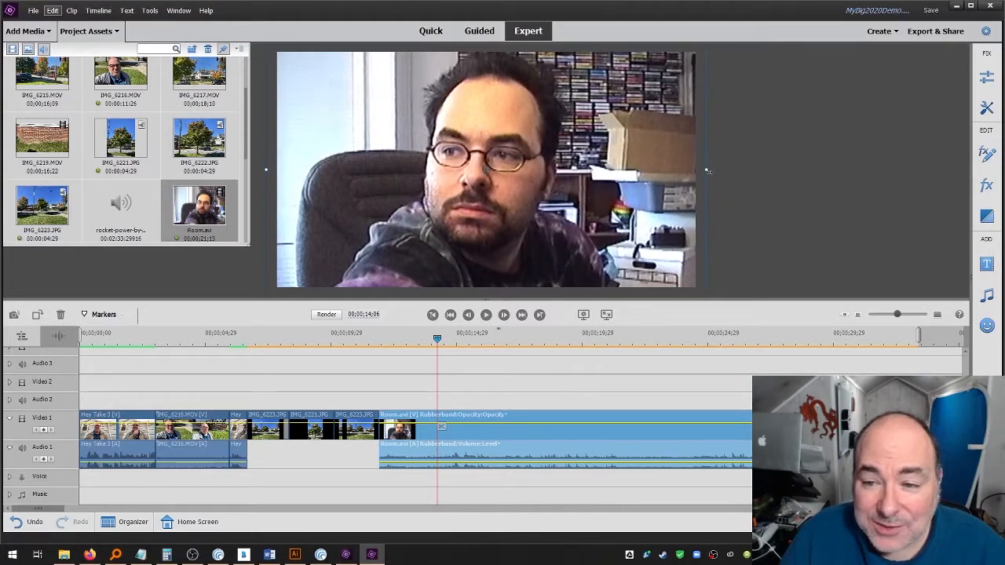
- Play Room.avi from its start, split it at 00;00;13;13 and delete the portion before the split
drag(440, 339, 386, 346)
drag(379, 348, 375, 347)
key(space)
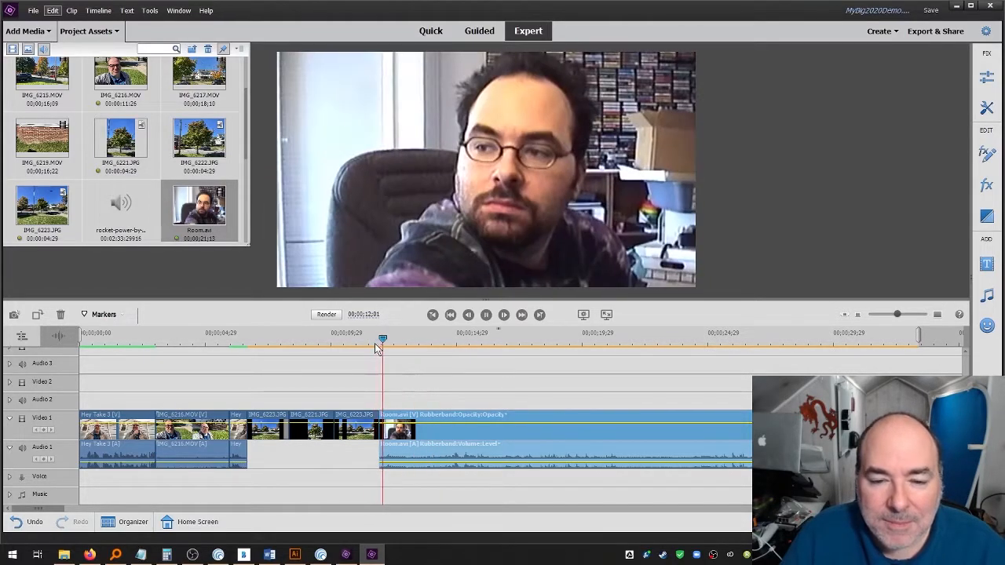
key(space)
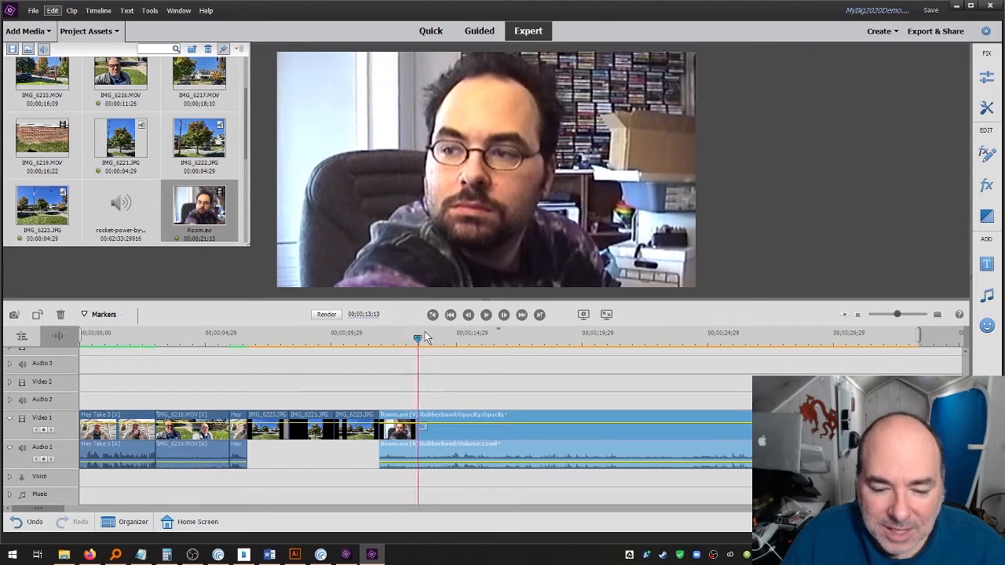
key(ctrl+k)
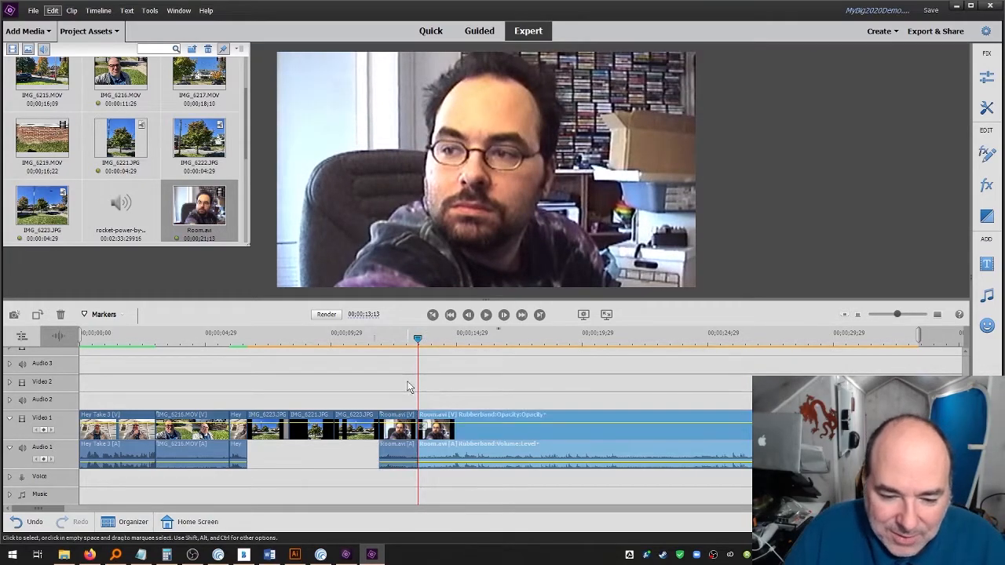
click(394, 414)
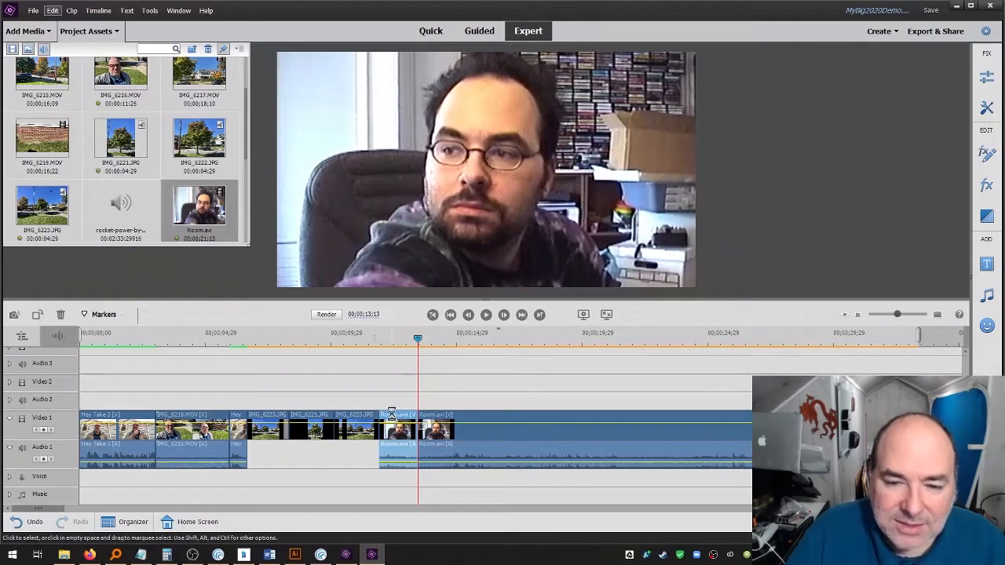
- Play further into Room.avi, split it at 00;00;28;19 and delete the portion before the split
key(space)
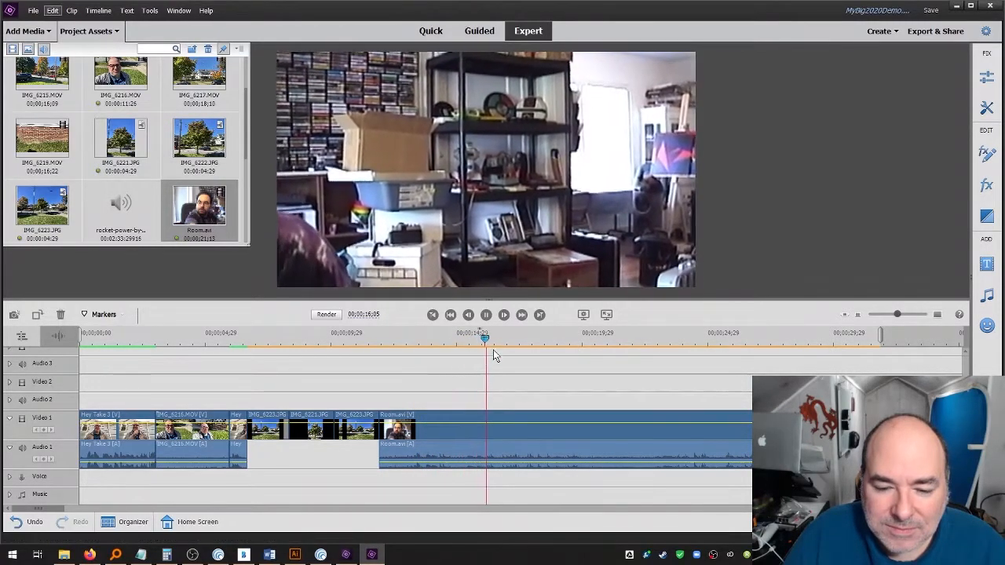
drag(563, 343, 801, 351)
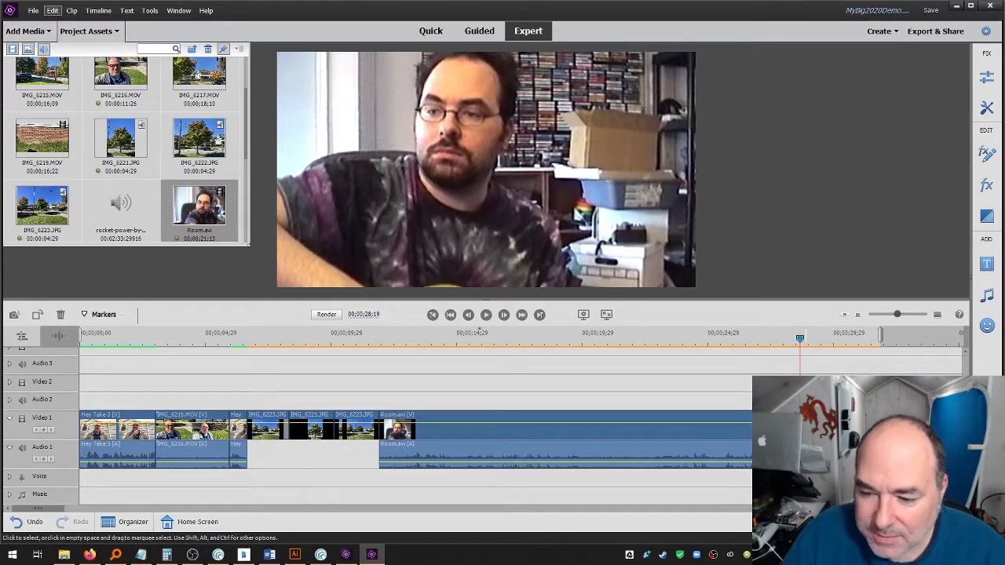
key(space)
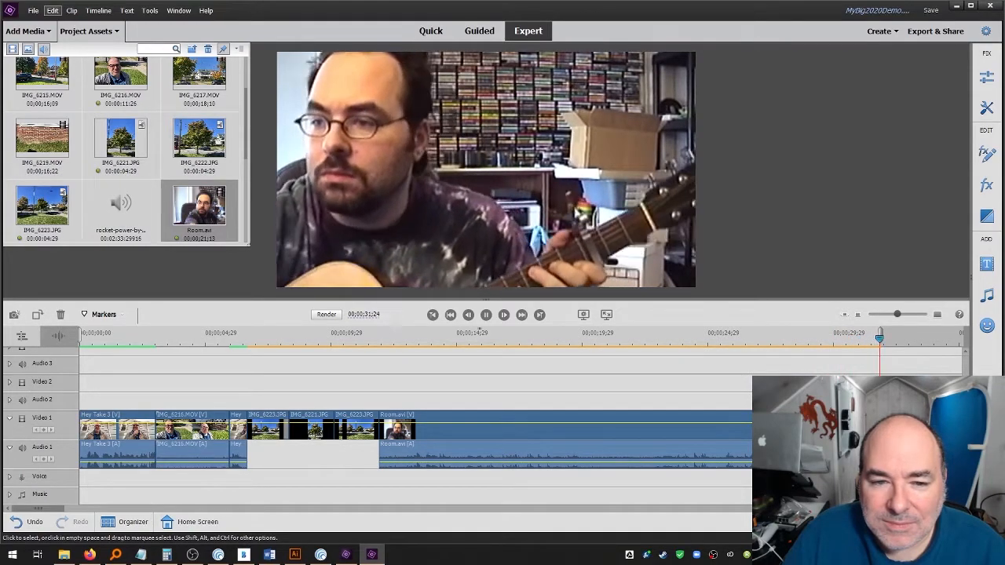
key(space)
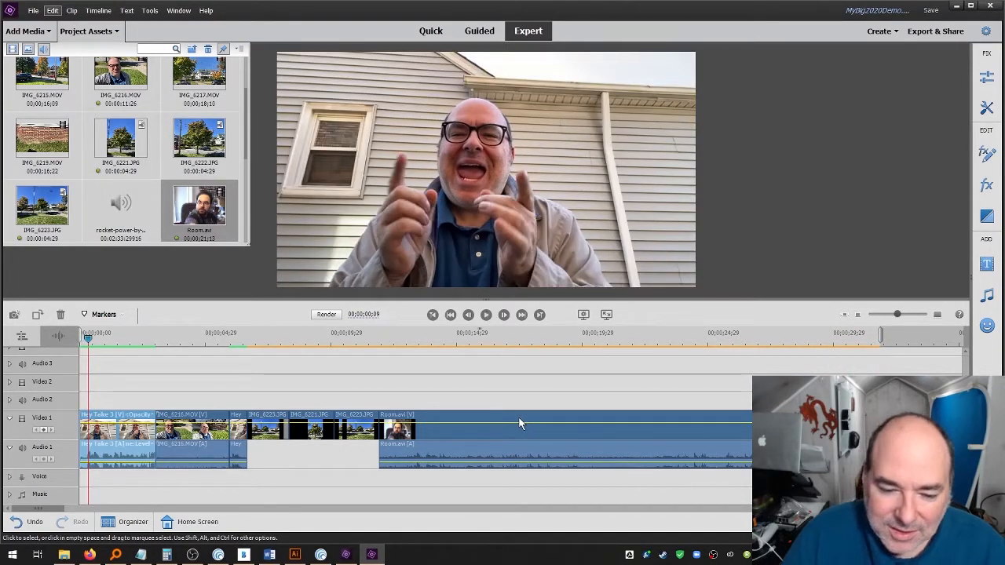
click(518, 424)
key(Delete)
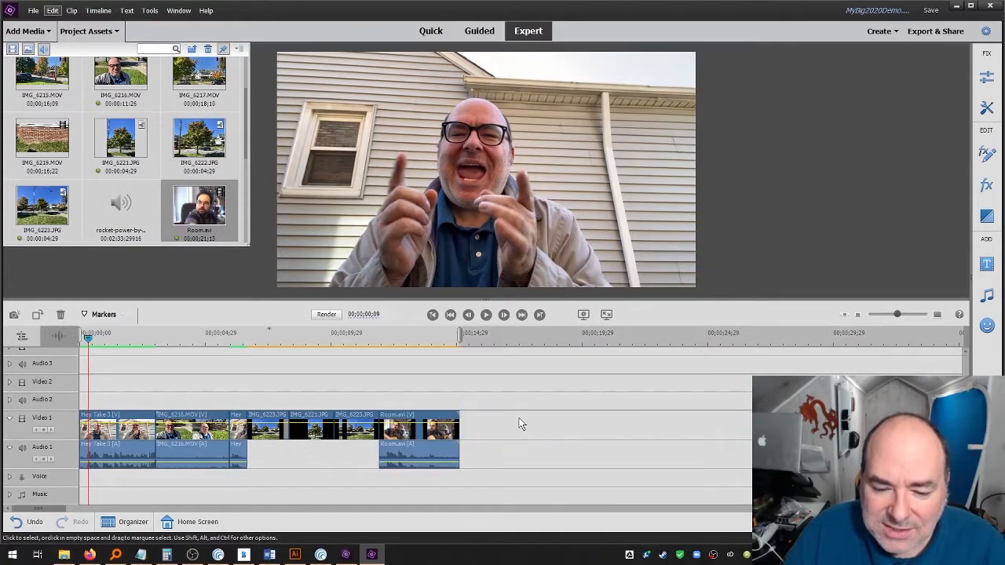
- Insert the trimmed Room.avi clip at the start of Video 1, ahead of Hey Take 3, and render and play the sequence
click(387, 417)
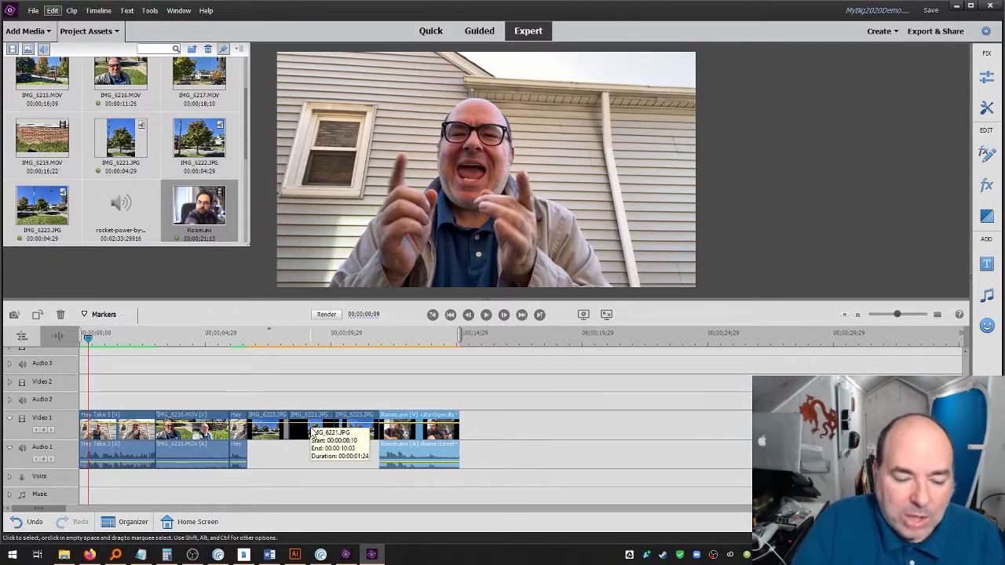
drag(171, 409, 123, 400)
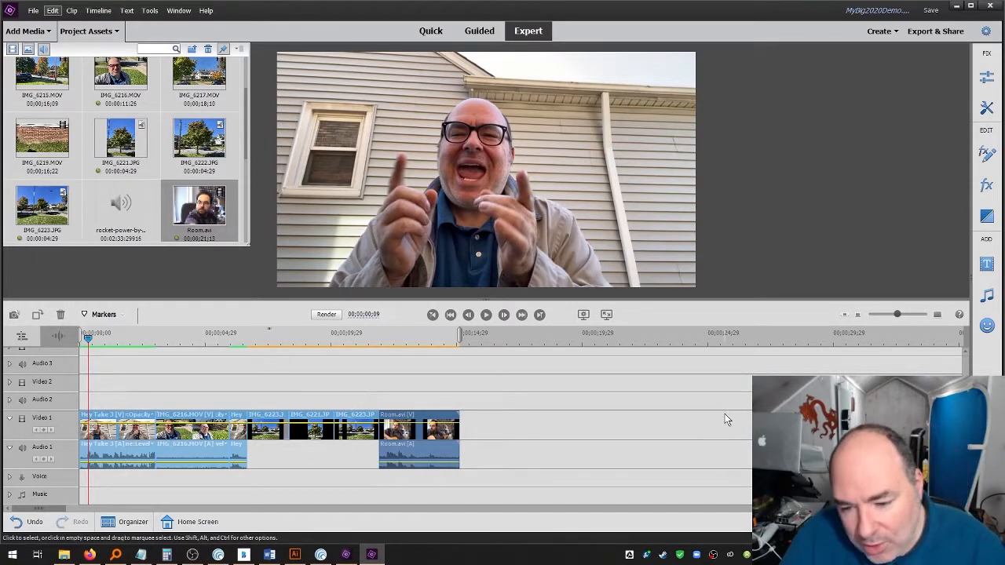
click(532, 422)
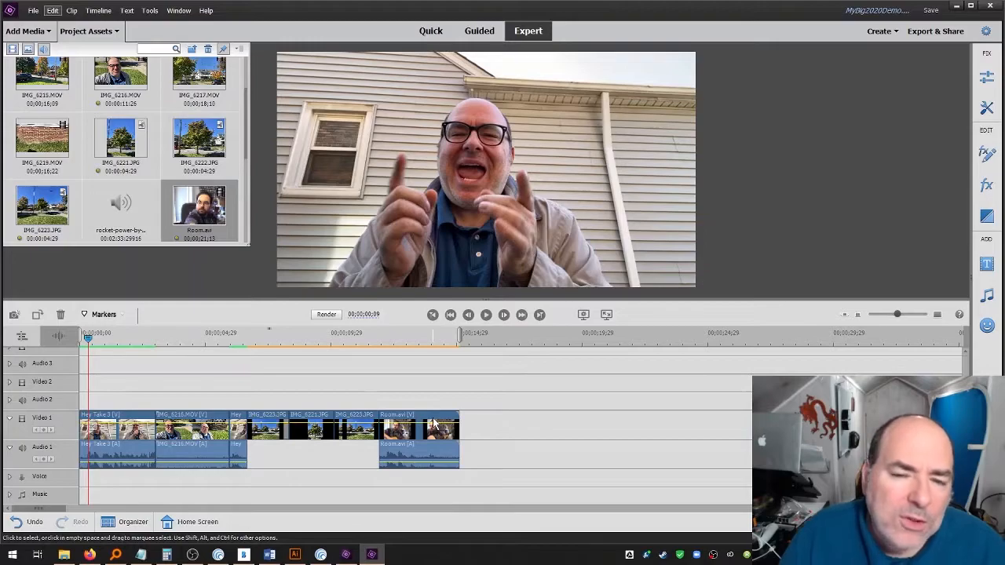
drag(88, 339, 77, 337)
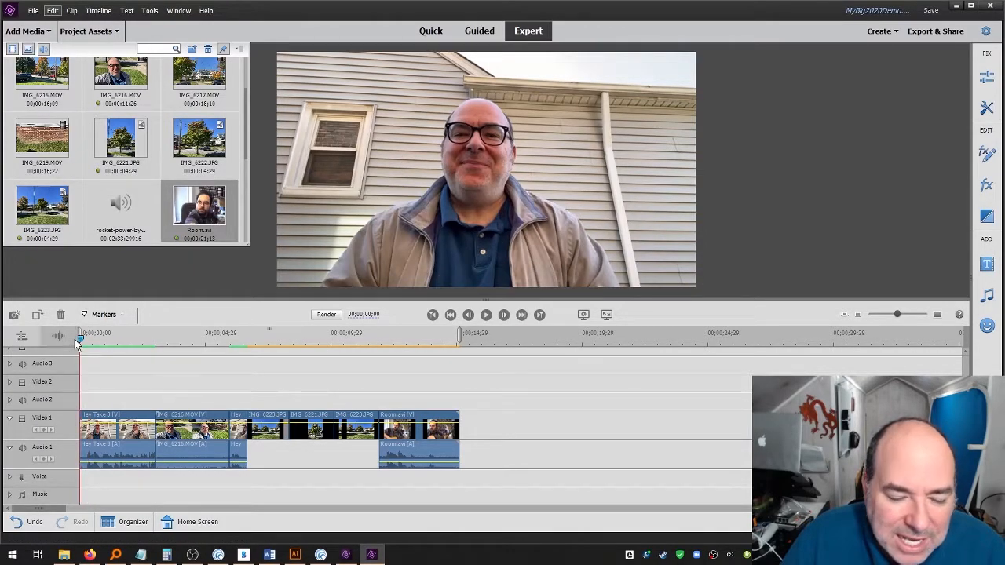
click(399, 424)
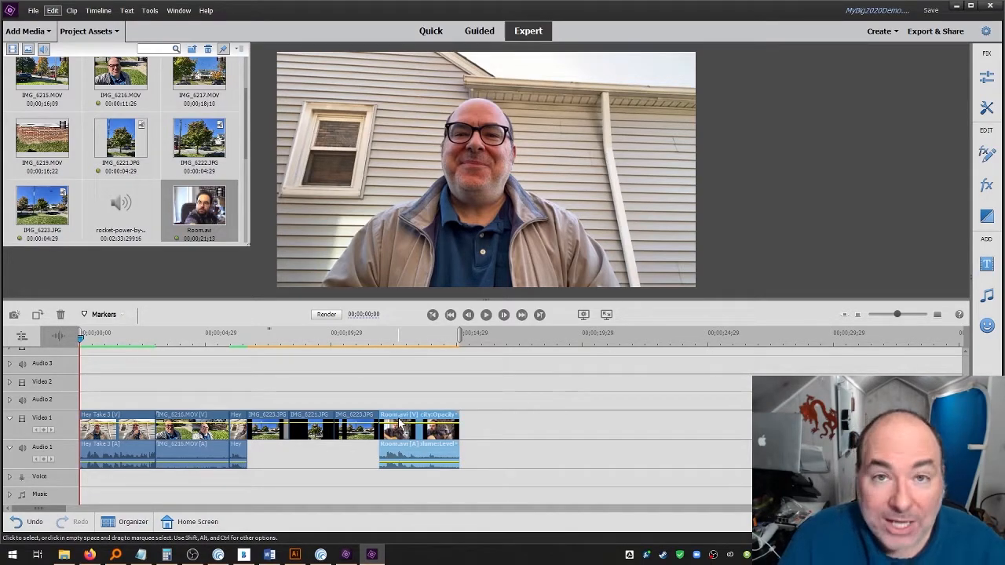
drag(399, 424, 83, 427)
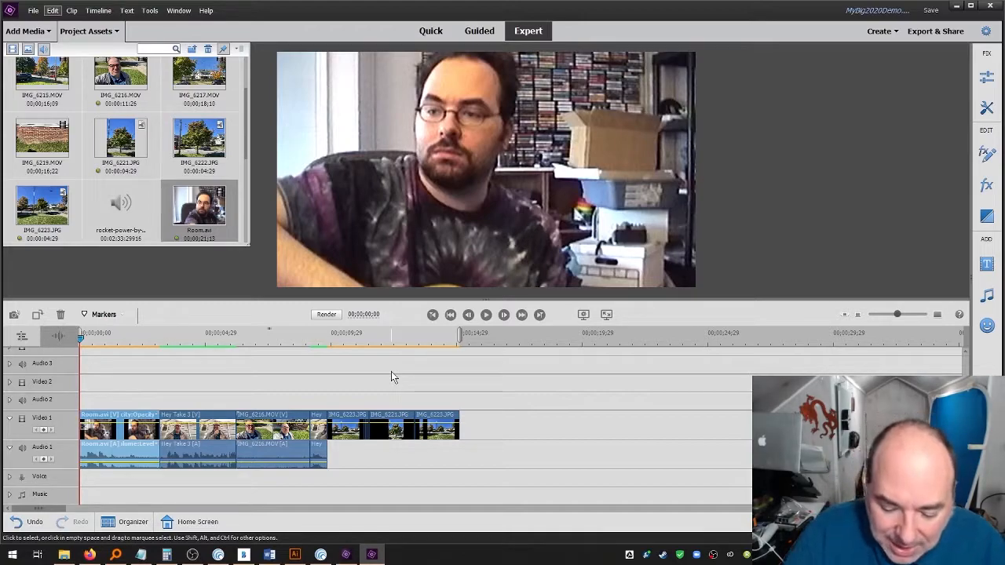
key(Return)
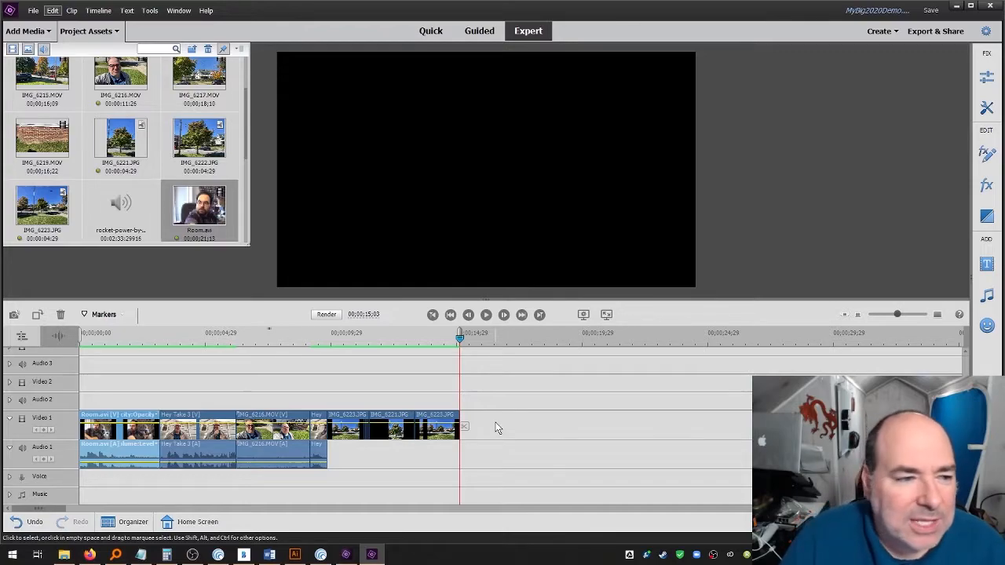
- Add IMG_6217.MOV after the last still on Video 1 and cut off its opening portion before 00;00;18;20
scroll(199, 187, up, 1)
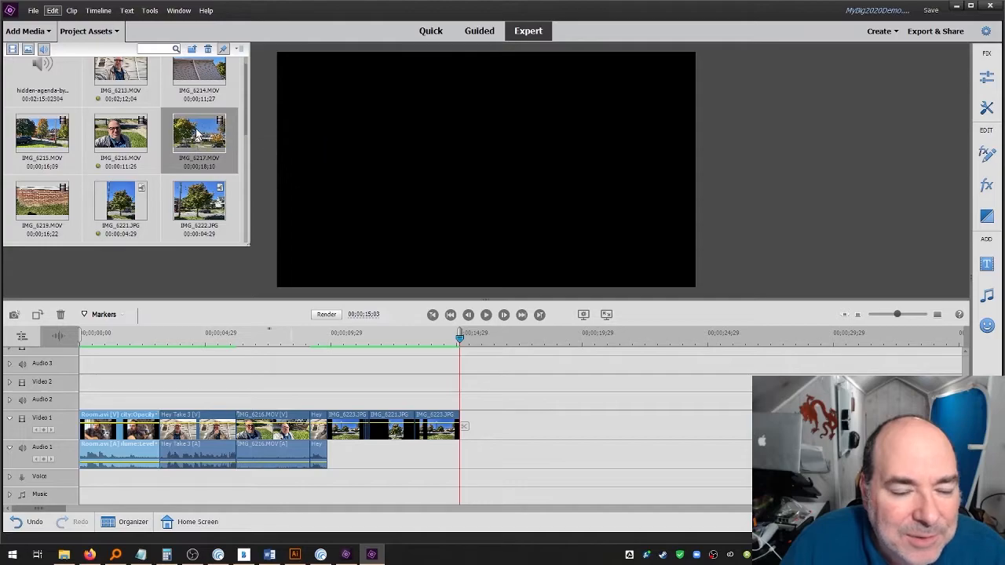
drag(484, 321, 465, 430)
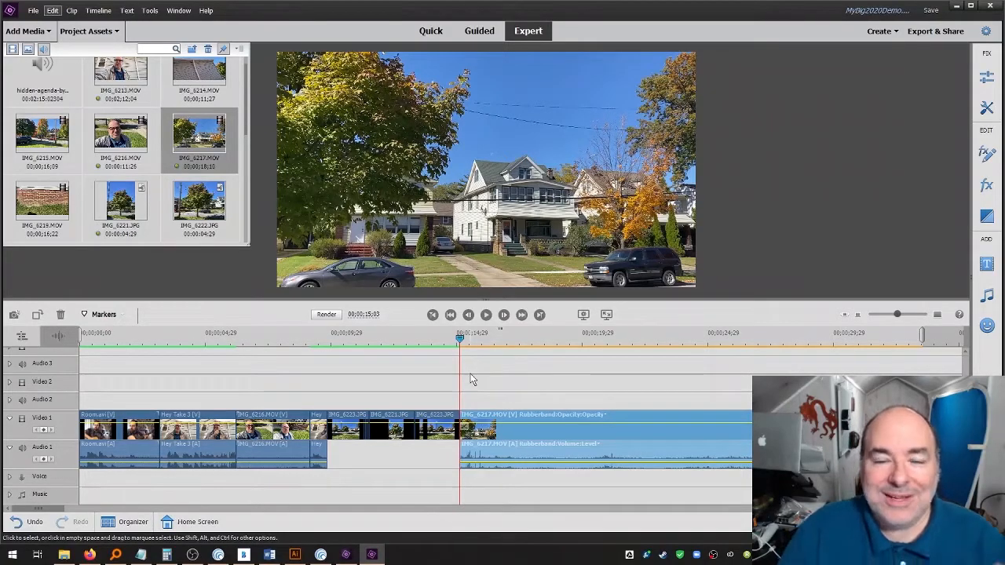
drag(460, 335, 550, 348)
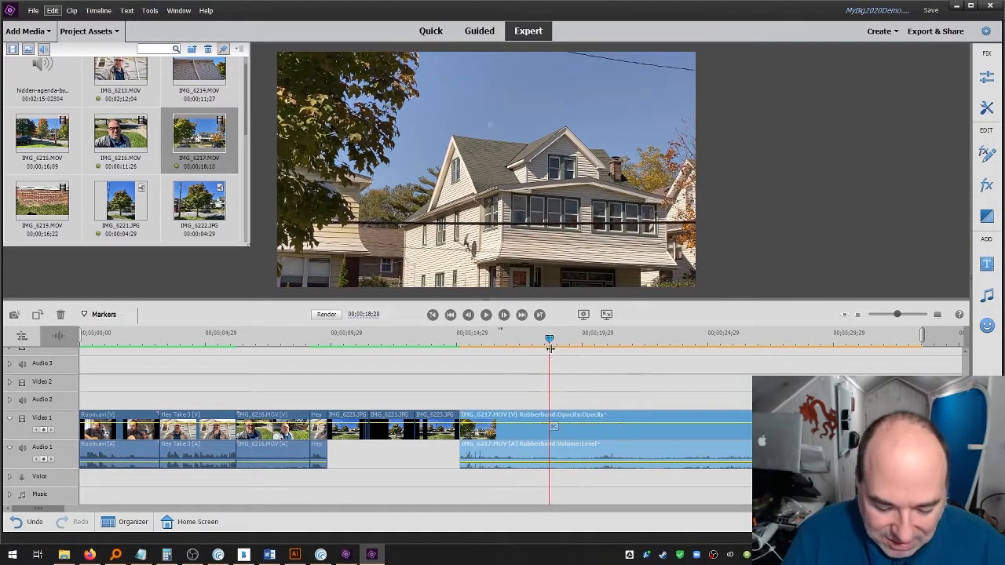
key(ctrl+k)
click(482, 422)
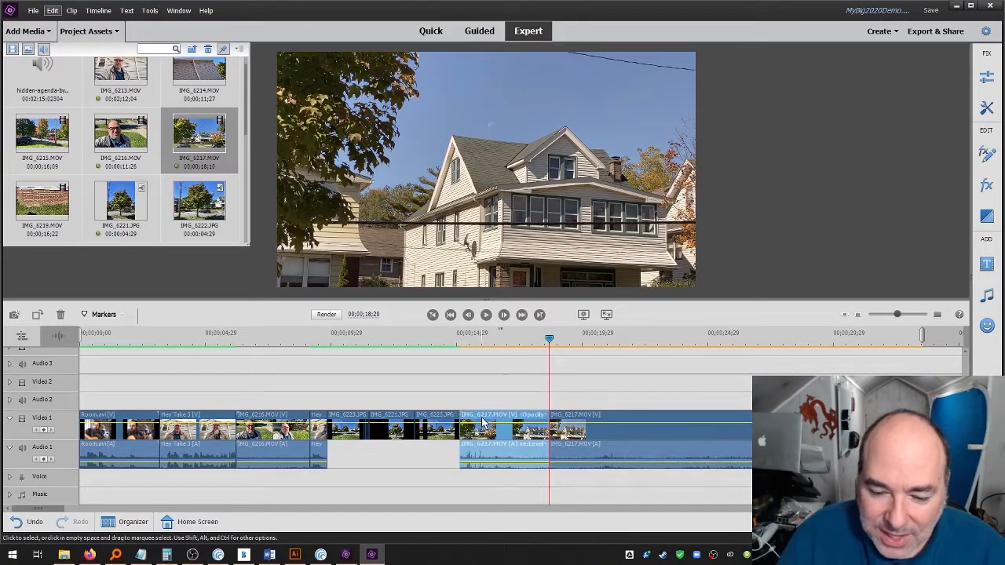
key(Delete)
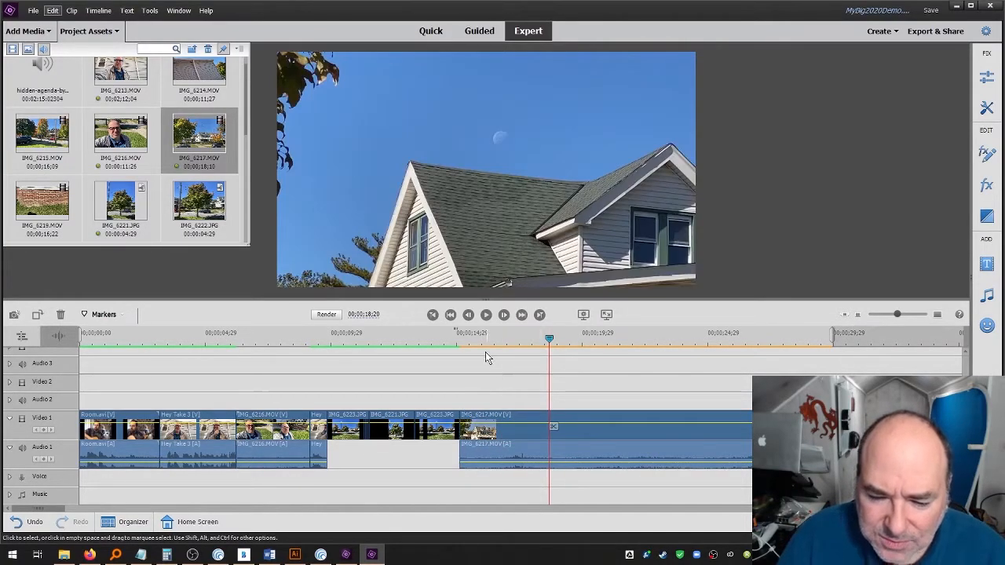
- Split IMG_6217.MOV at 00;00;17;26 and delete the portion after the split
drag(485, 343, 531, 350)
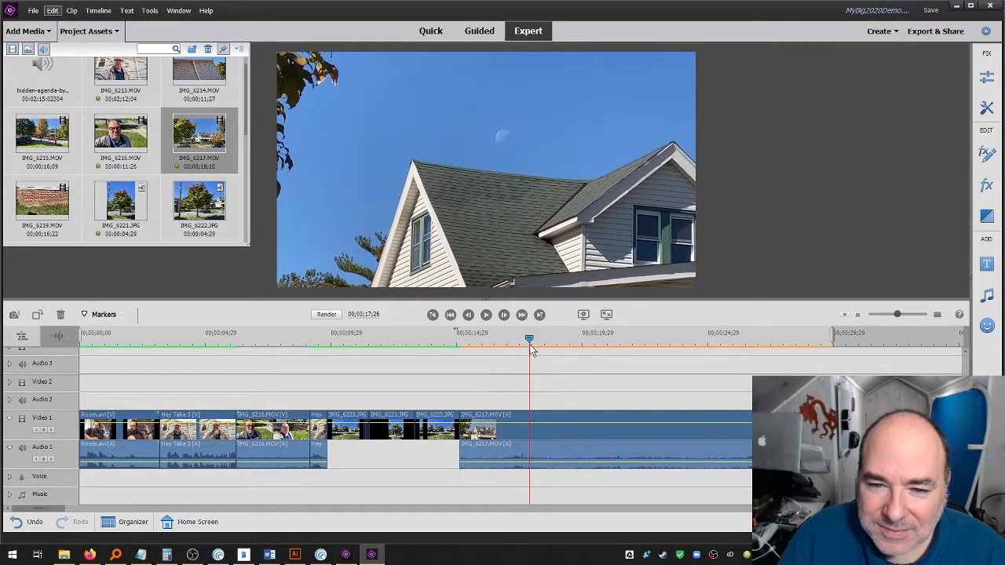
click(536, 422)
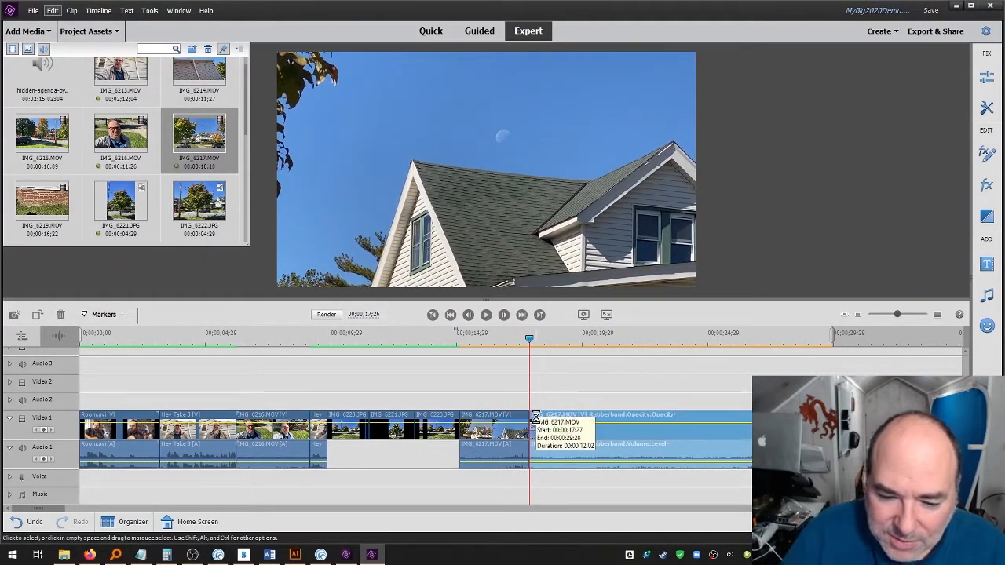
key(Delete)
- Insert the trimmed IMG_6217.MOV clip at the start of Video 1, ahead of Room.avi, and play the sequence from 00;00;00;00
click(481, 418)
drag(275, 406, 84, 420)
click(83, 336)
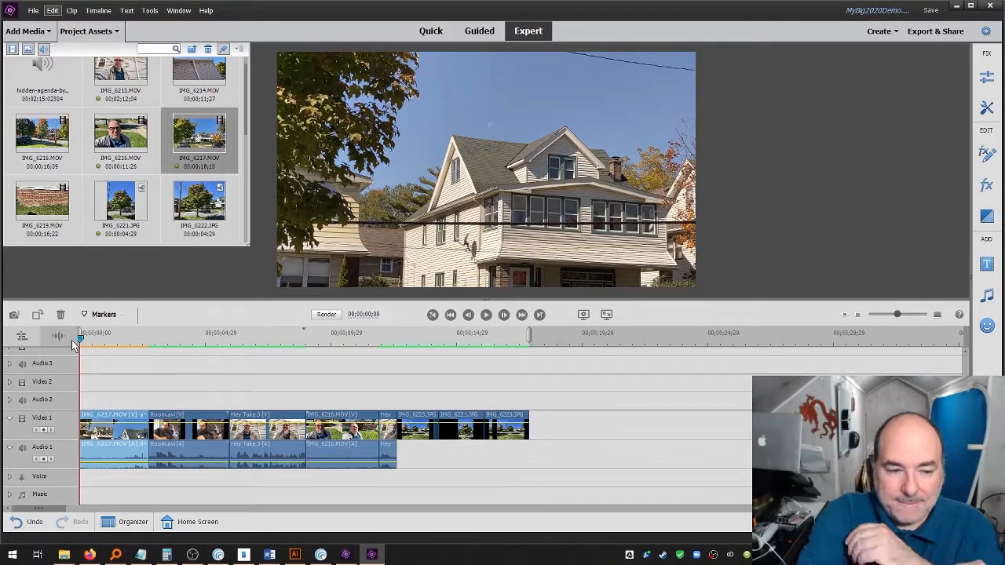
key(space)
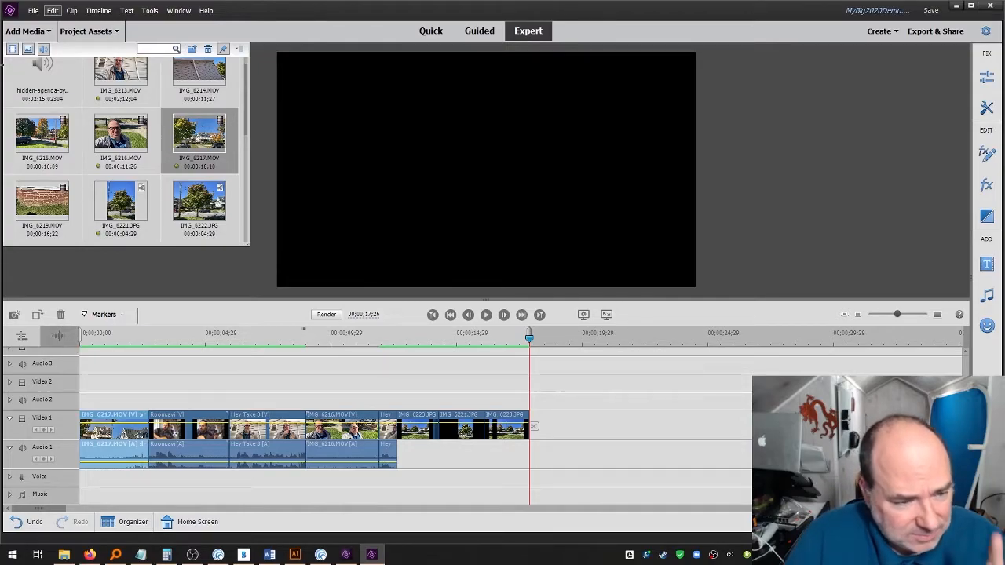
- Add IMG_6213.MOV to Video 1 after the last still, leaving a short gap, and show the end of the clip
scroll(155, 177, up, 1)
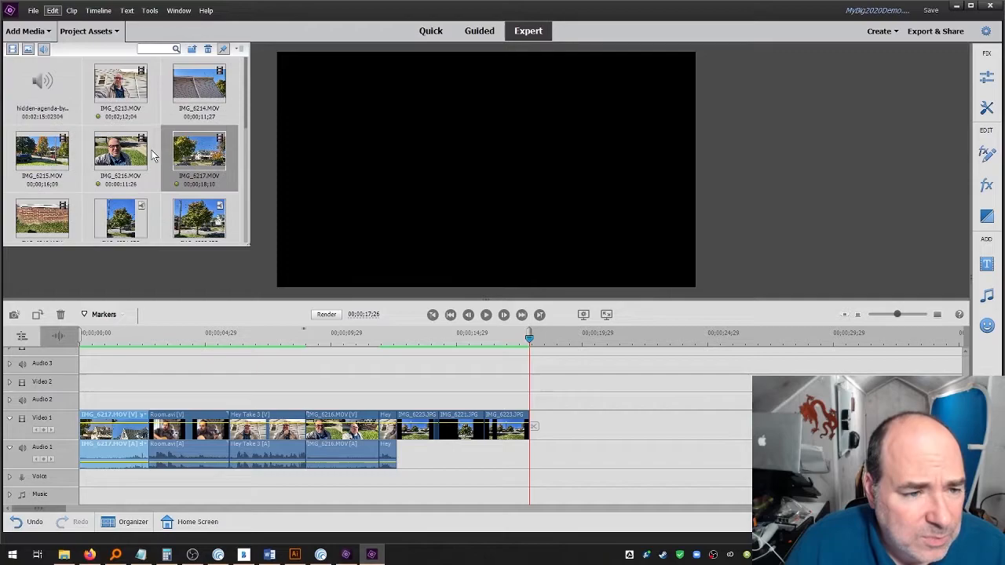
click(120, 87)
drag(120, 86, 581, 428)
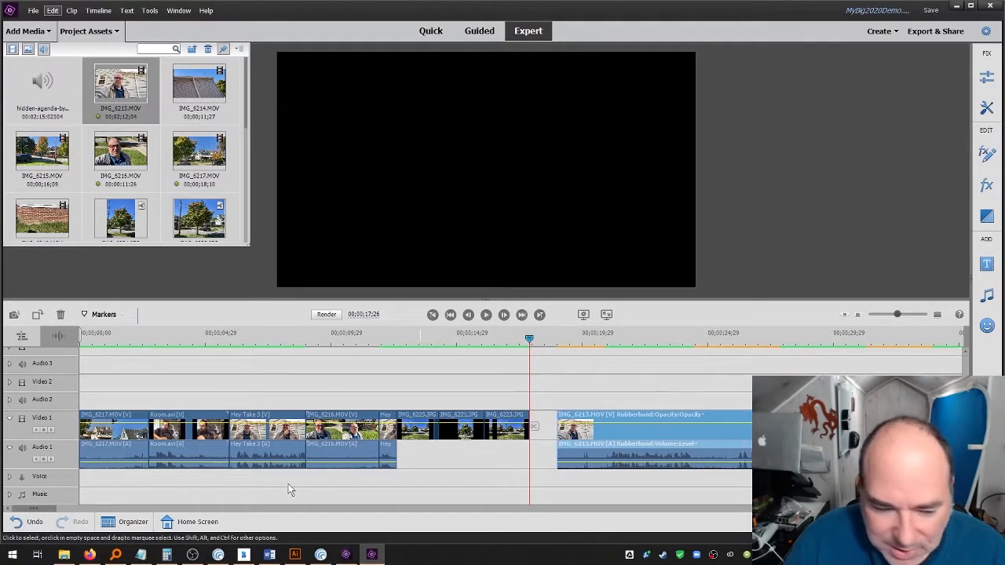
drag(33, 511, 195, 518)
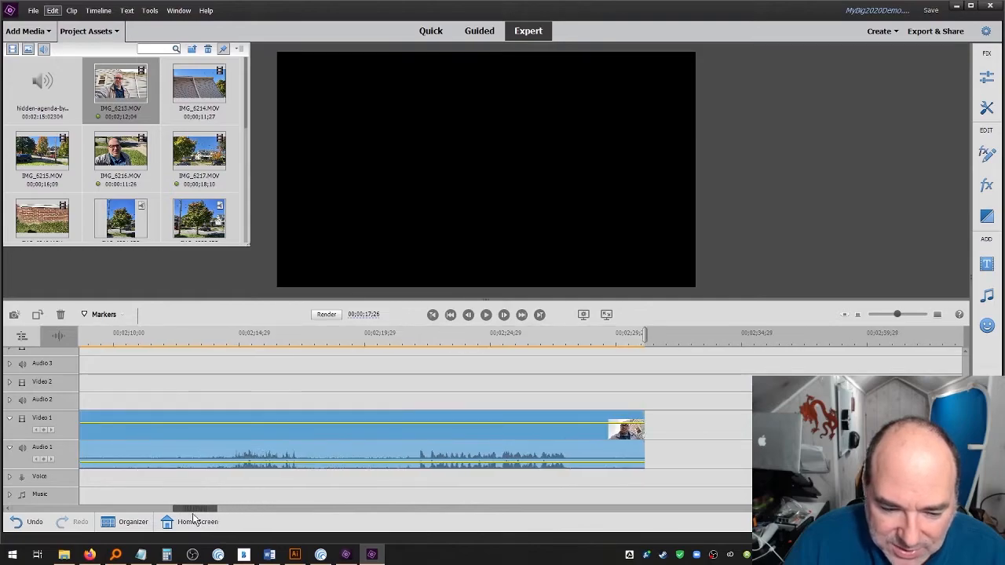
- Play the final remarks of IMG_6213.MOV from 00;02;21;26 and trim the clip's end back to 00;02;28;26
click(349, 333)
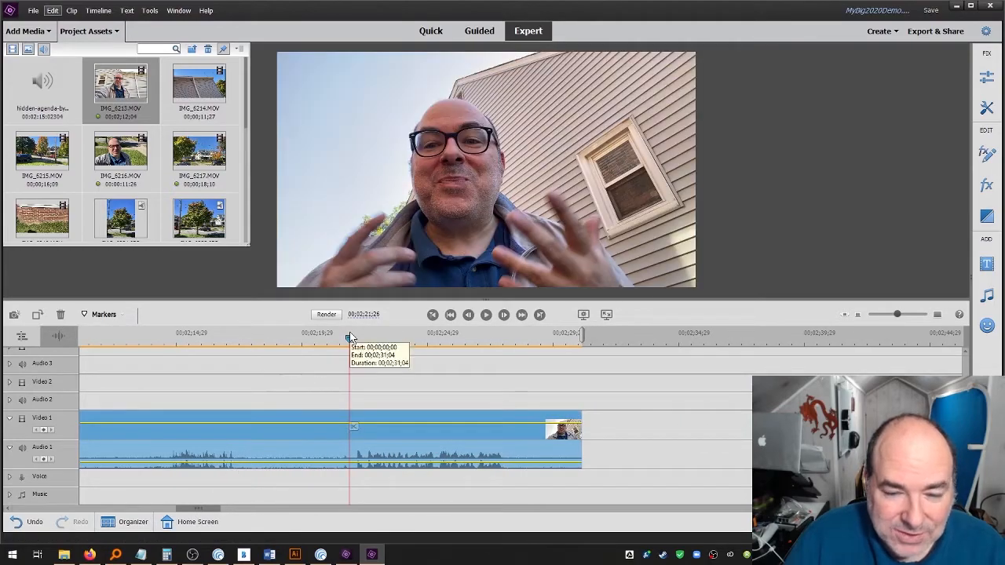
key(space)
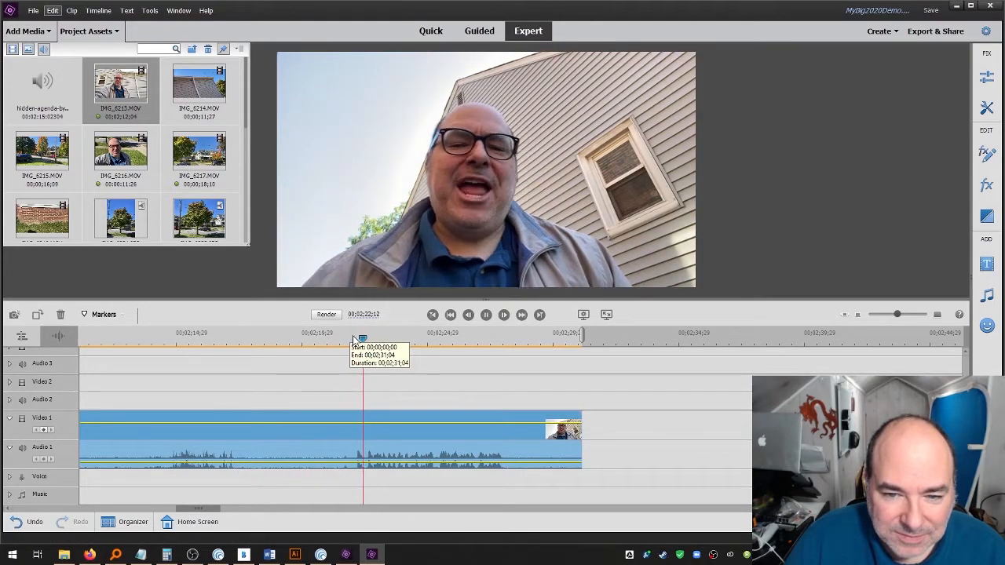
key(space)
click(350, 339)
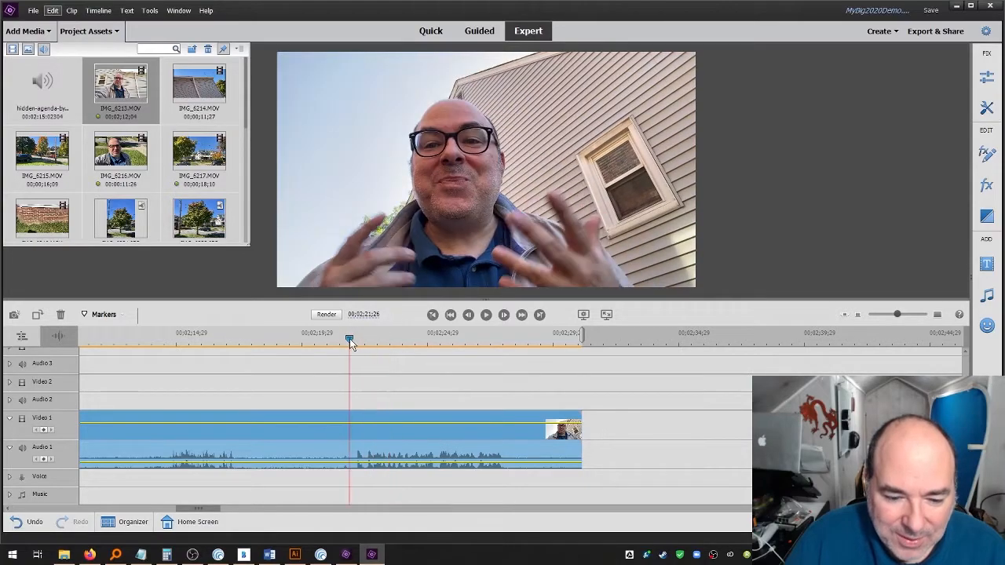
key(space)
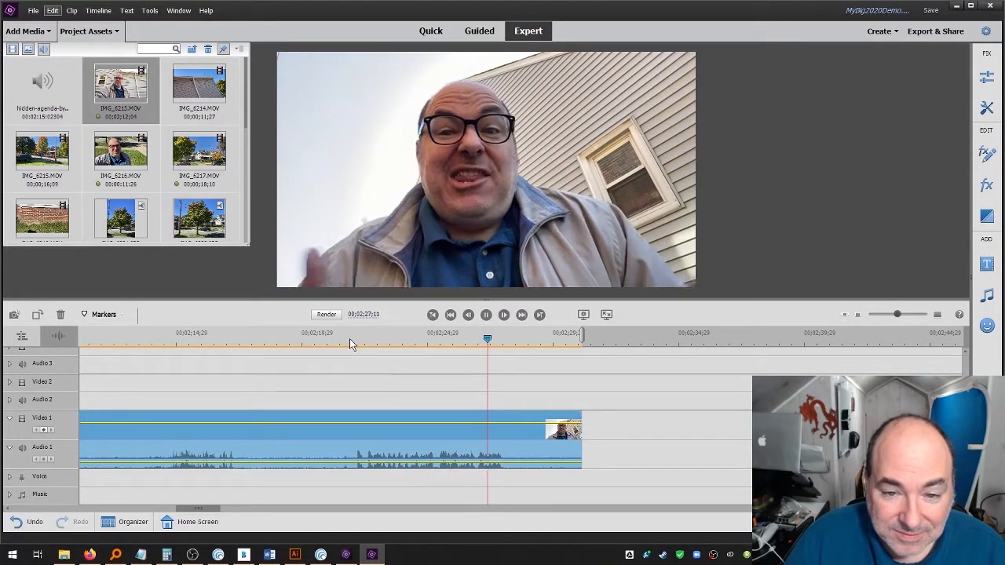
key(space)
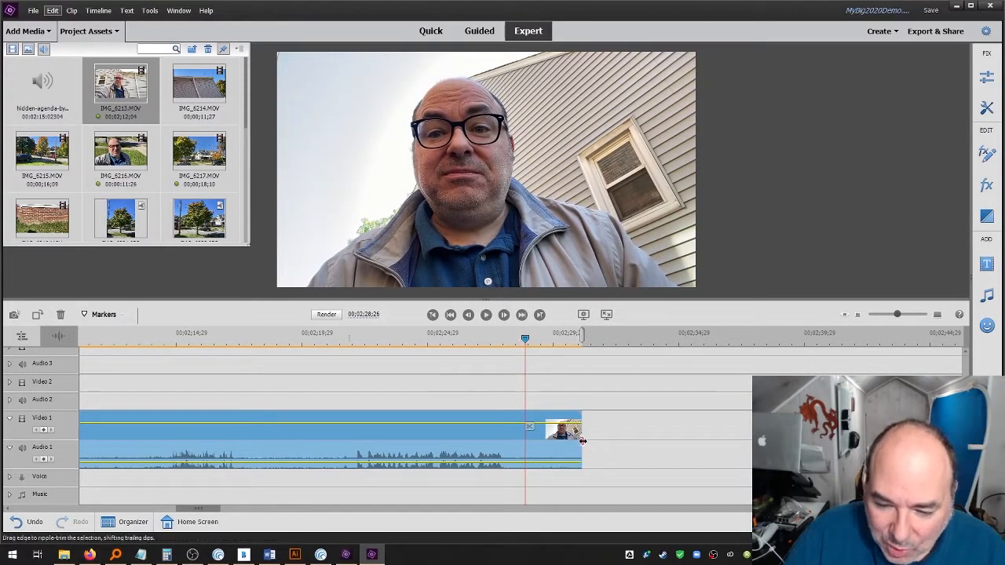
drag(565, 449, 524, 447)
- Split IMG_6213.MOV at 00;02;20;03 and delete the portion before the split
mouse_move(307, 348)
mouse_down()
mouse_move(353, 352)
mouse_move(291, 361)
mouse_move(319, 363)
mouse_move(307, 361)
mouse_up()
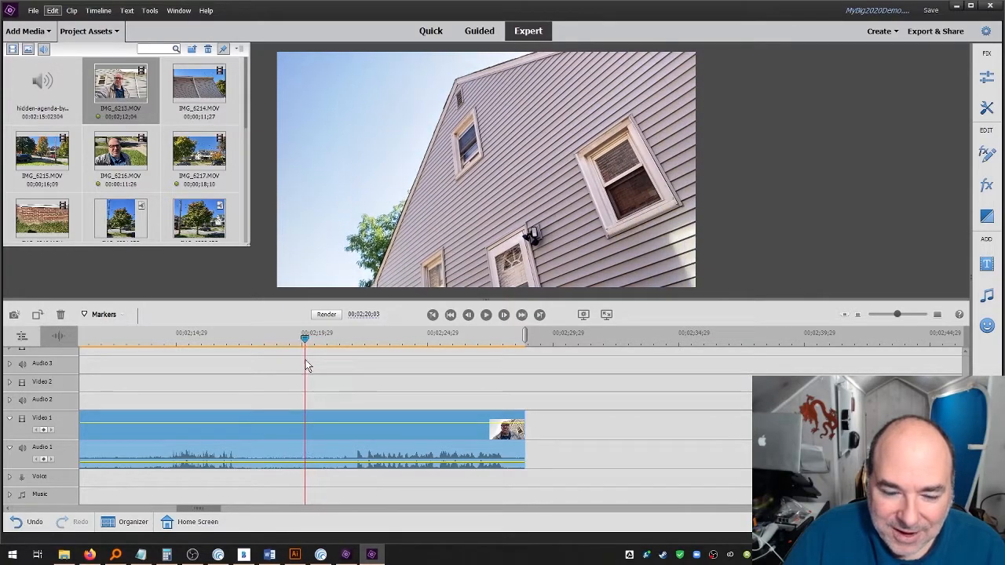
click(301, 415)
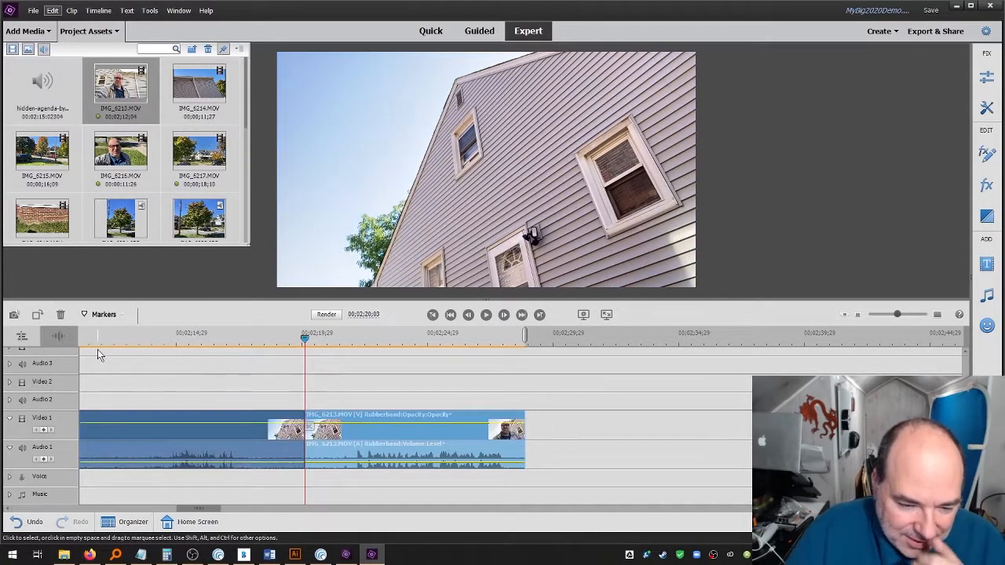
click(120, 420)
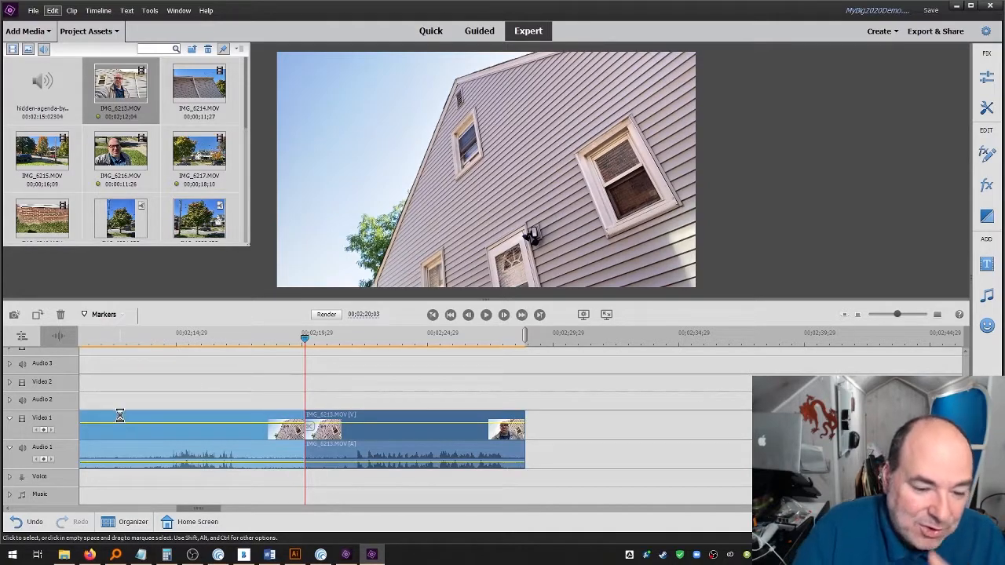
key(Delete)
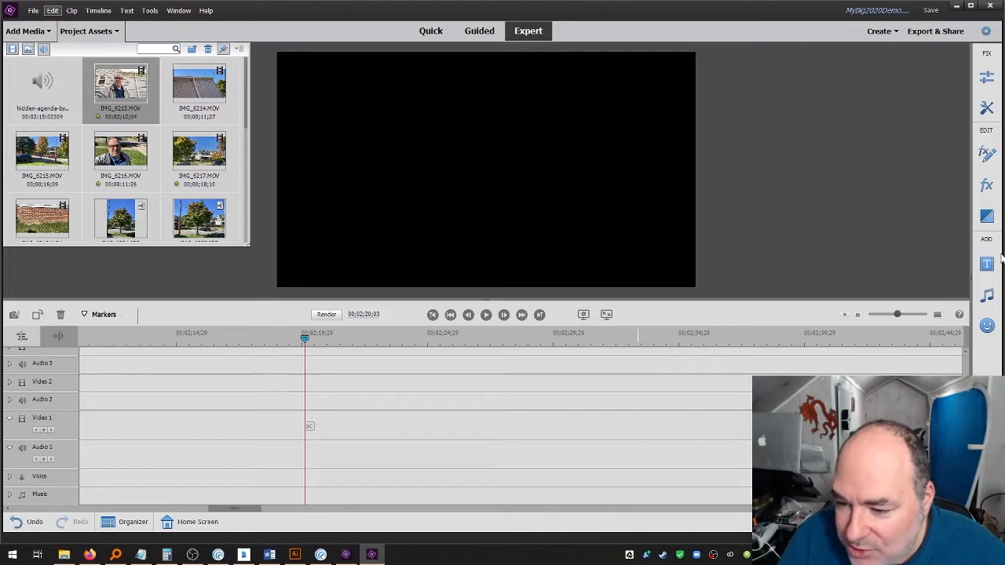
- Move the trimmed IMG_6213.MOV directly against the last still on Video 1 and scrub the playhead past its end to 00;00;27;19
click(846, 314)
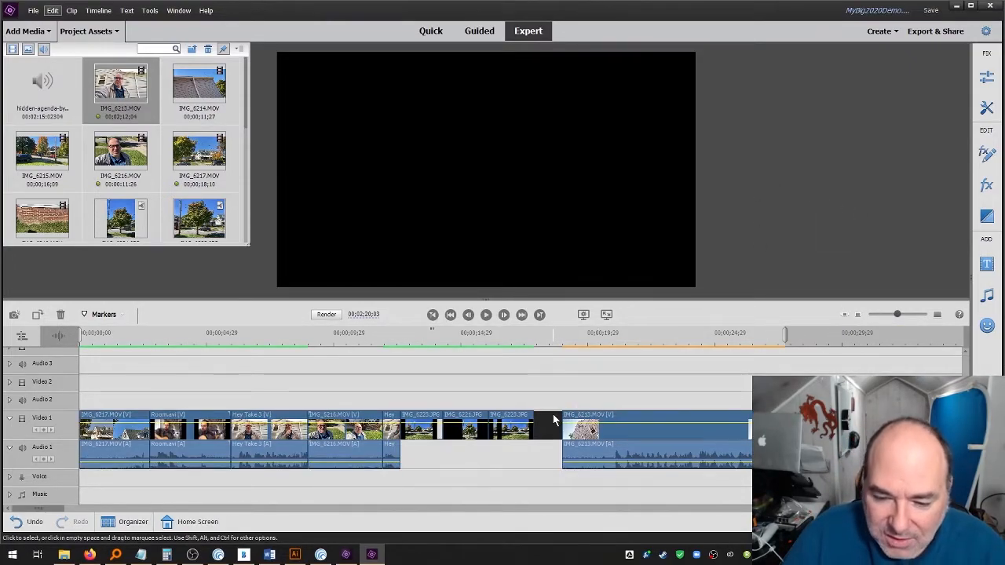
drag(573, 423, 545, 420)
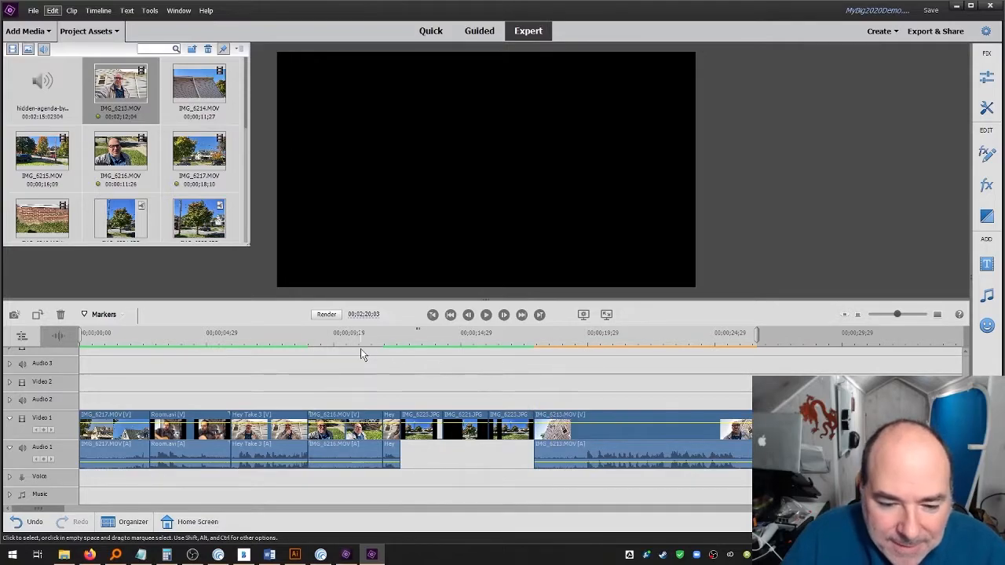
click(420, 341)
drag(422, 344, 765, 337)
- Save the project and render the timeline
key(ctrl+s)
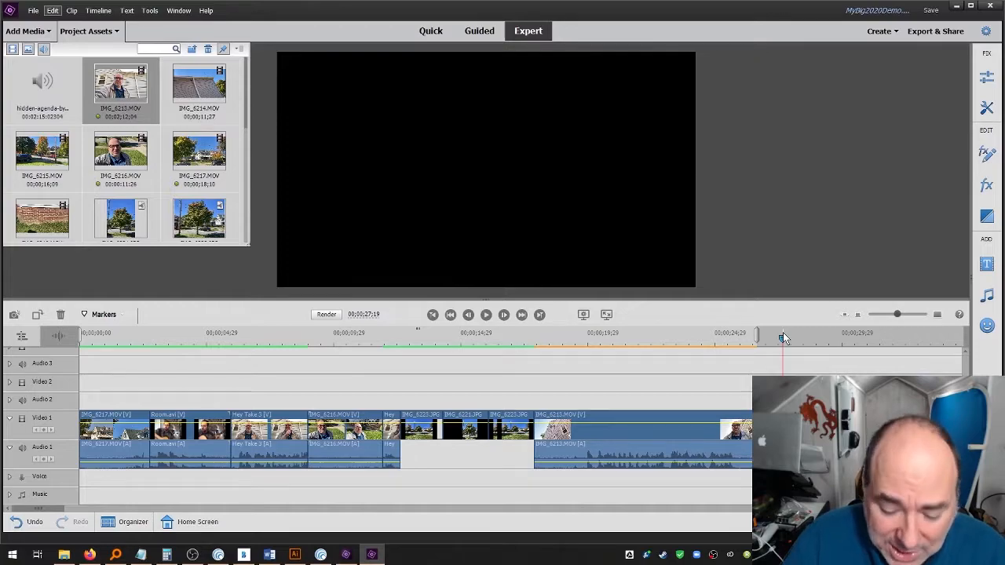
key(Return)
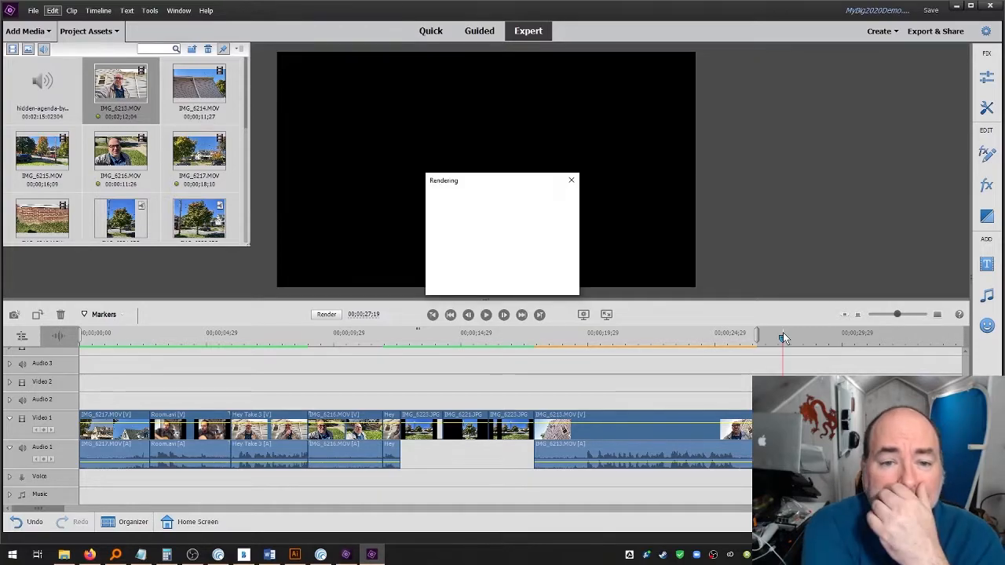